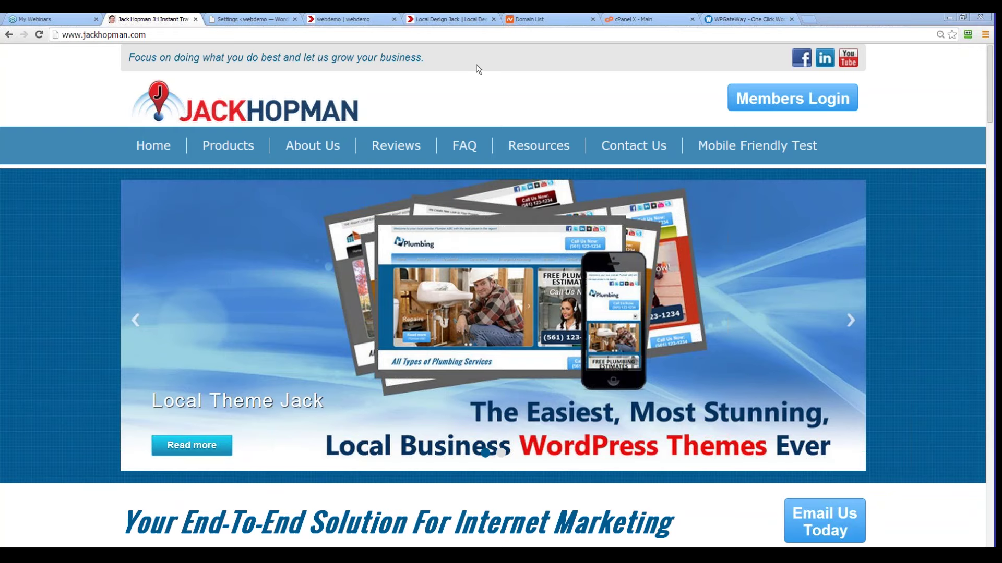
Step: Update the Theme JackTheme theme from the webdemo site's WordPress updates page
{"action": "left_click", "coordinate": [246, 16]}
{"action": "left_click", "coordinate": [338, 18]}
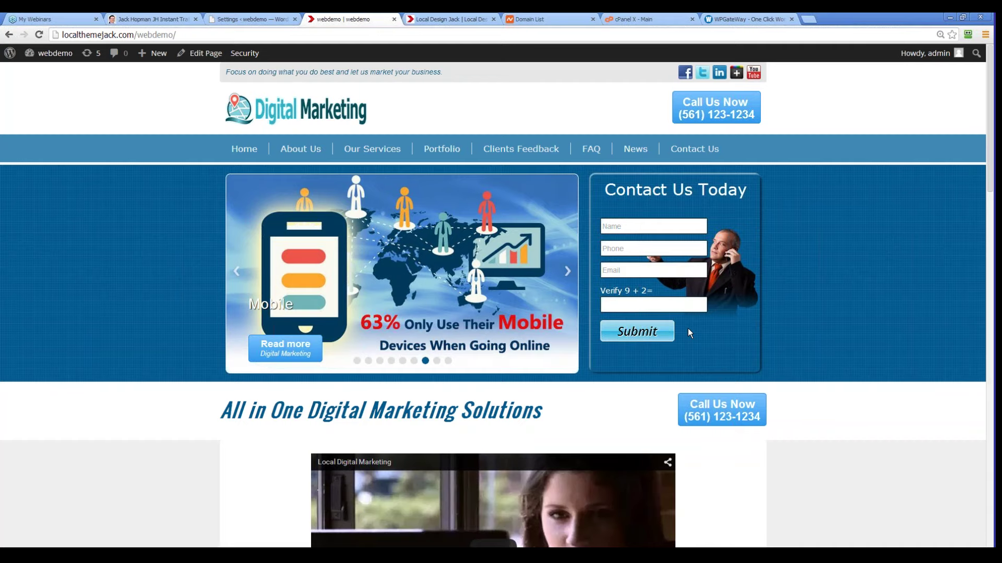
{"action": "left_click", "coordinate": [233, 19]}
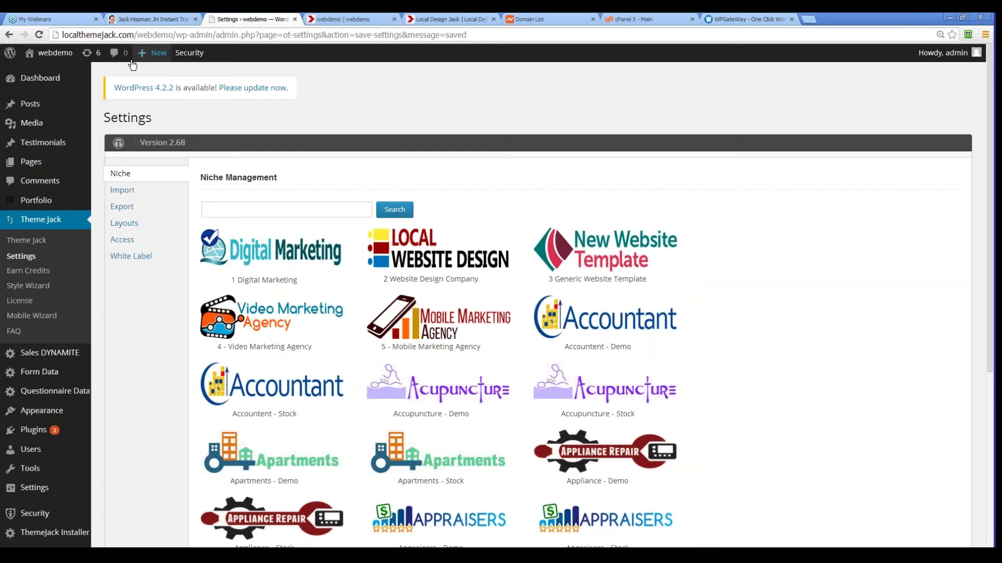
{"action": "left_click", "coordinate": [87, 56]}
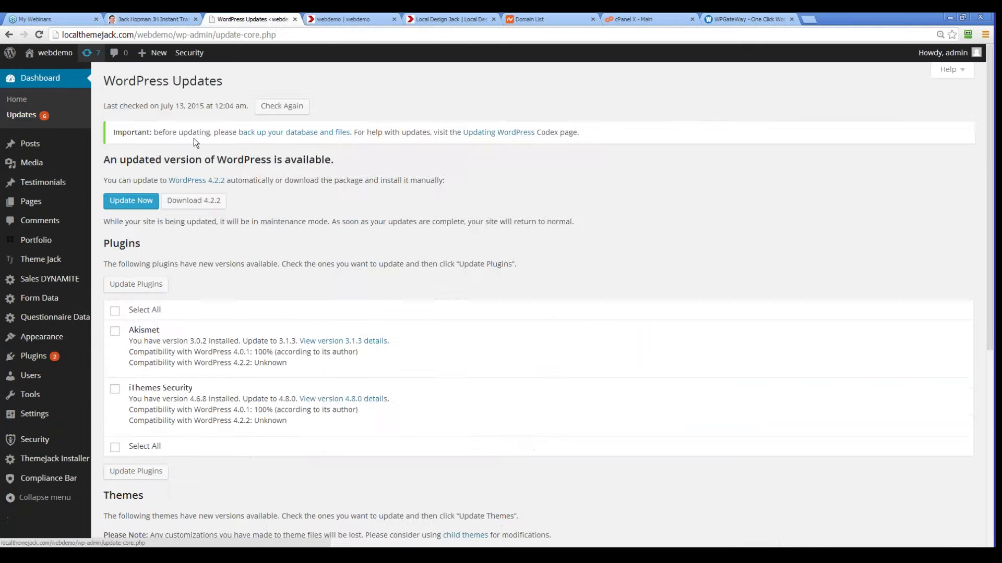
{"action": "scroll", "coordinate": [292, 324], "scroll_direction": "down", "scroll_amount": 6}
{"action": "scroll", "coordinate": [292, 324], "scroll_direction": "down", "scroll_amount": 1}
{"action": "left_click", "coordinate": [115, 424]}
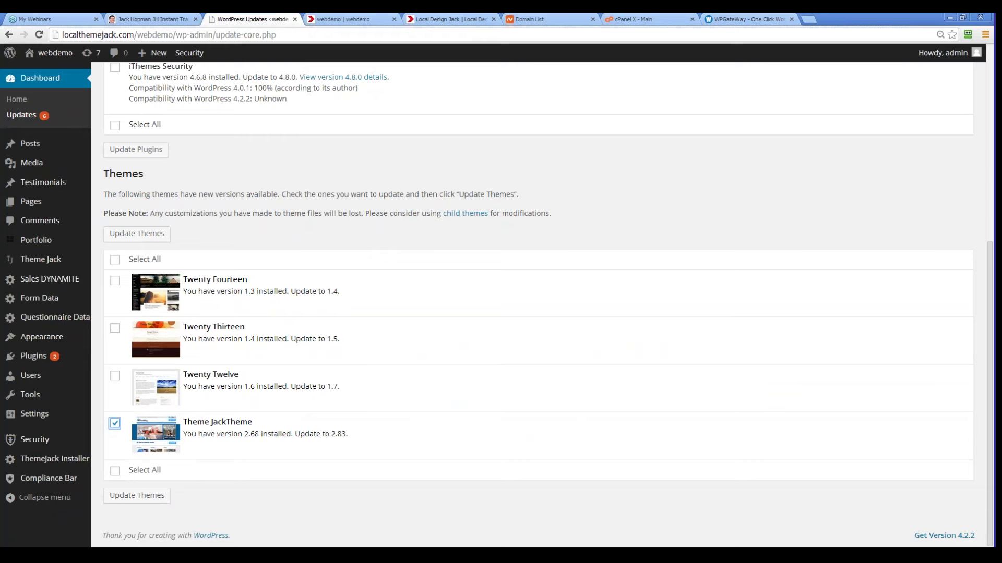
{"action": "left_click", "coordinate": [146, 502]}
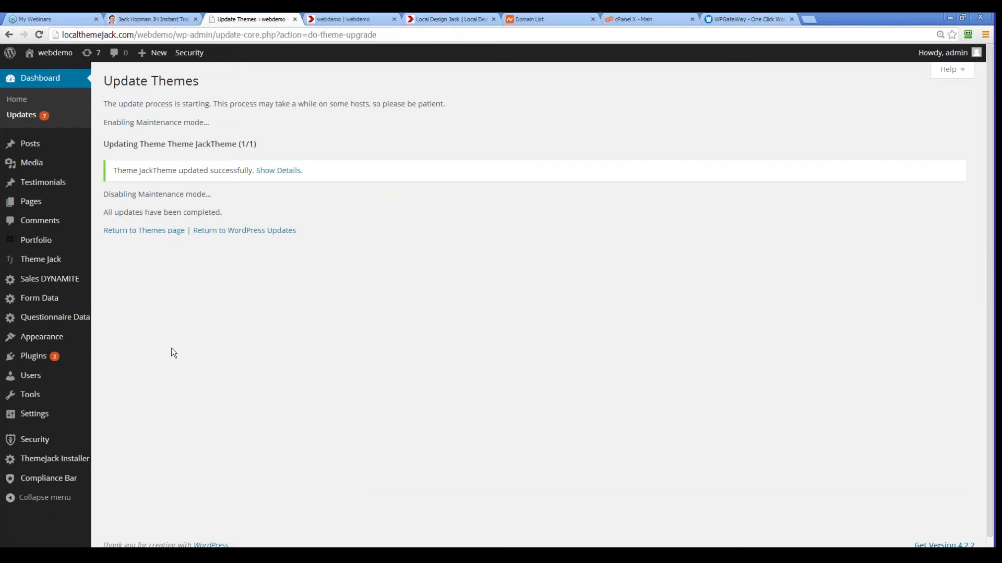
Step: Leave the theme update results, load the site from localthemejack.com/webdemo, and return to its WordPress dashboard
{"action": "left_click", "coordinate": [158, 232]}
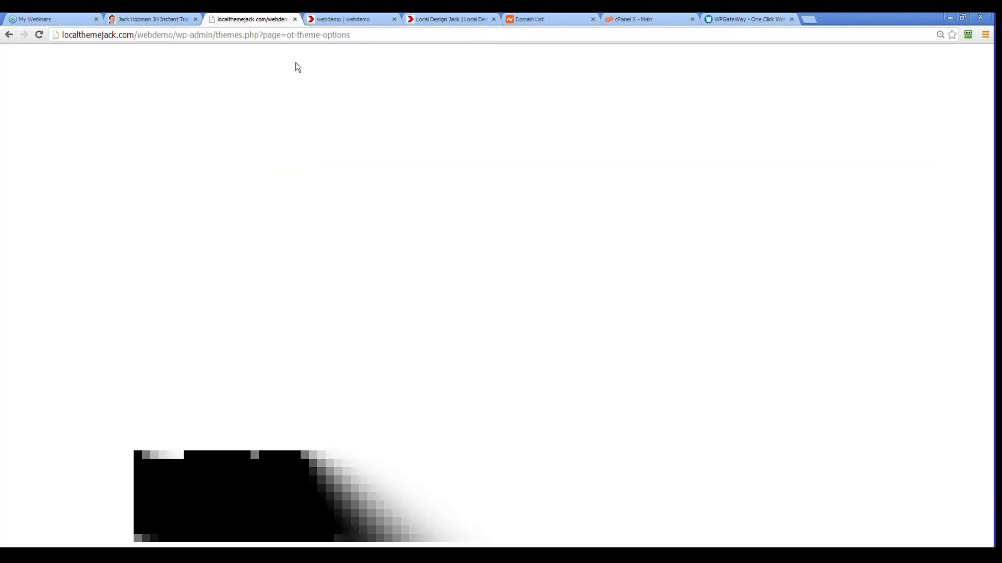
{"action": "left_click_drag", "start_coordinate": [360, 34], "coordinate": [174, 29]}
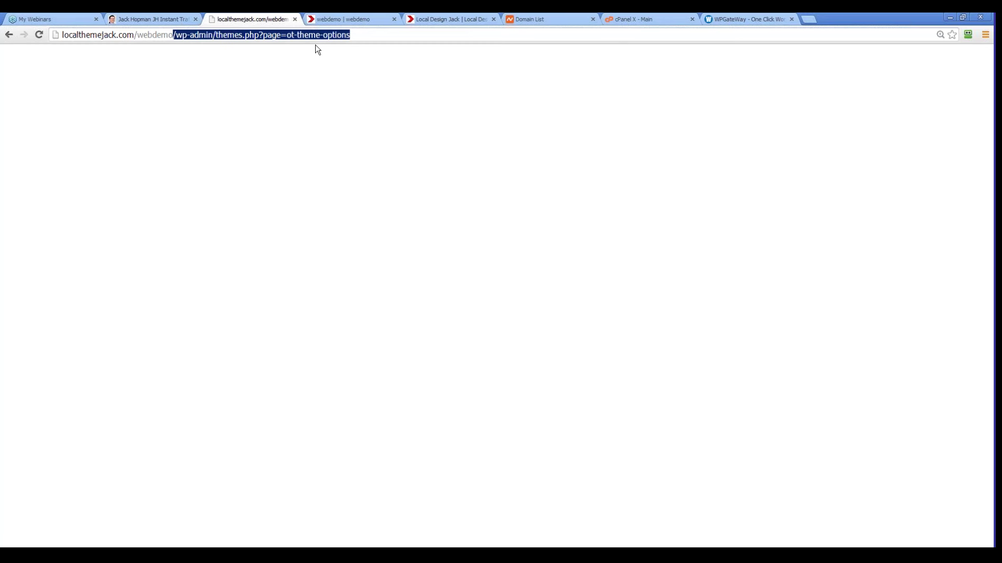
{"action": "key", "text": "BackSpace"}
{"action": "key", "text": "Return"}
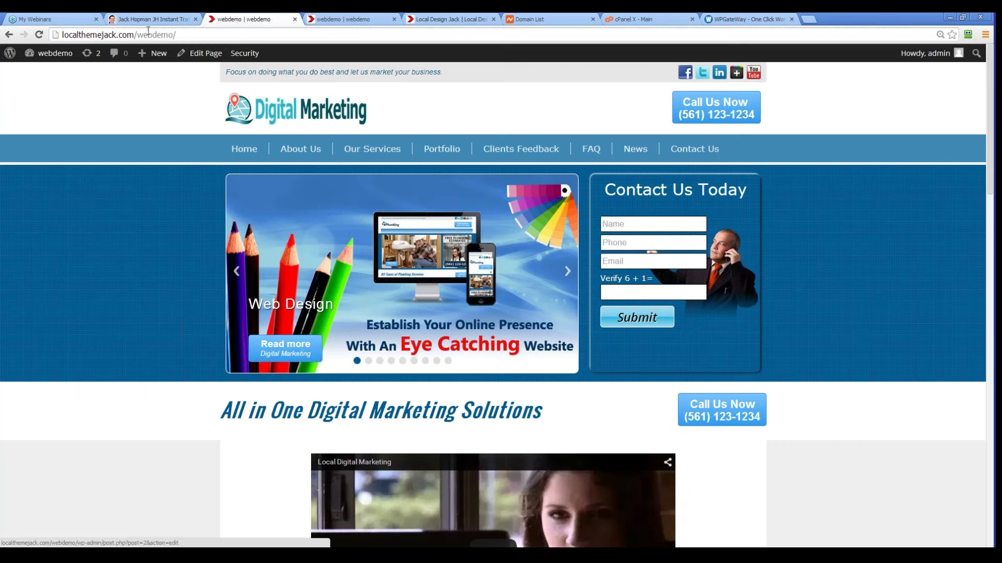
{"action": "mouse_move", "coordinate": [56, 57]}
{"action": "left_click", "coordinate": [41, 73]}
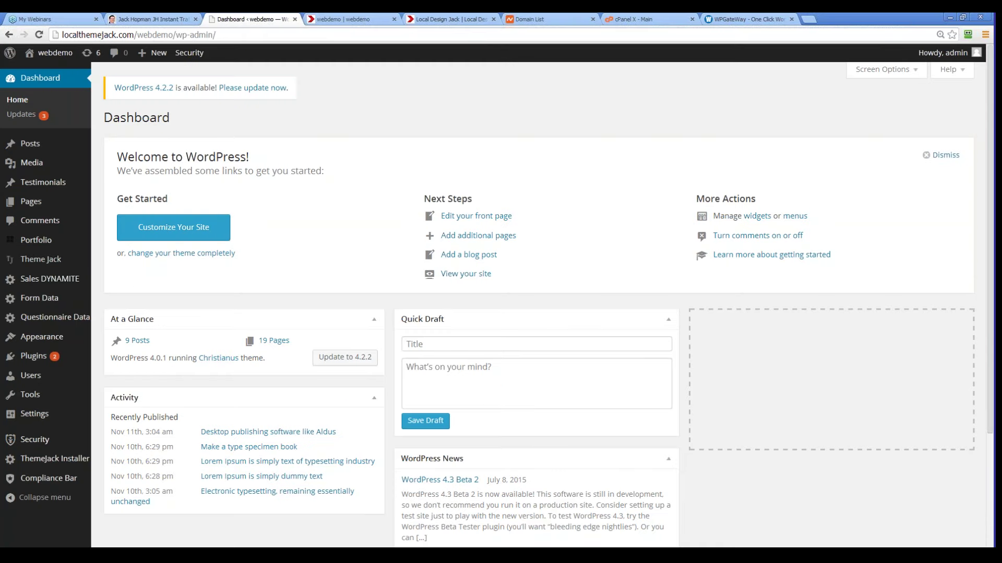
Step: Check the WordPress updates list for remaining theme updates and view the installed themes
{"action": "left_click", "coordinate": [86, 53]}
{"action": "scroll", "coordinate": [200, 390], "scroll_direction": "down", "scroll_amount": 6}
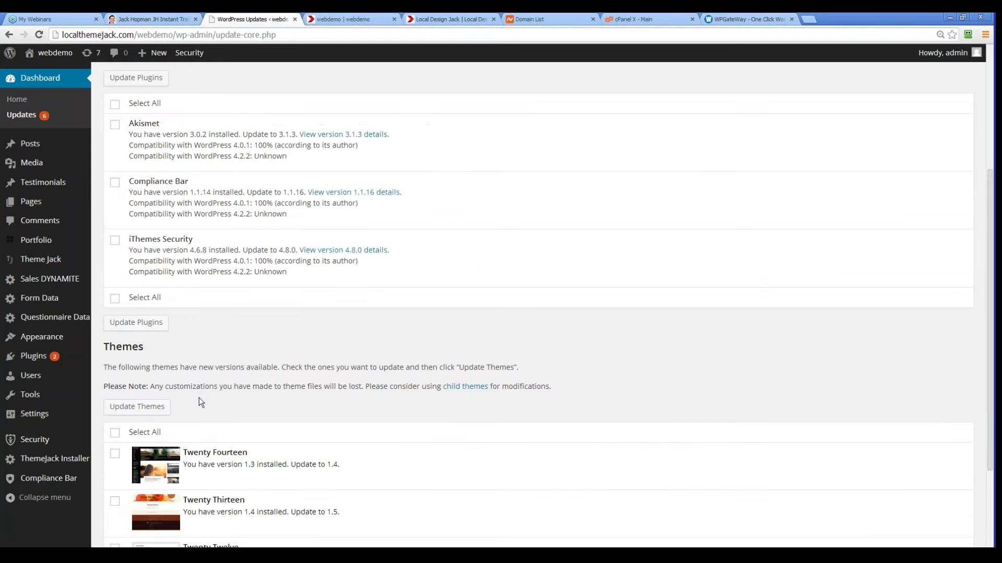
{"action": "scroll", "coordinate": [183, 360], "scroll_direction": "up", "scroll_amount": 7}
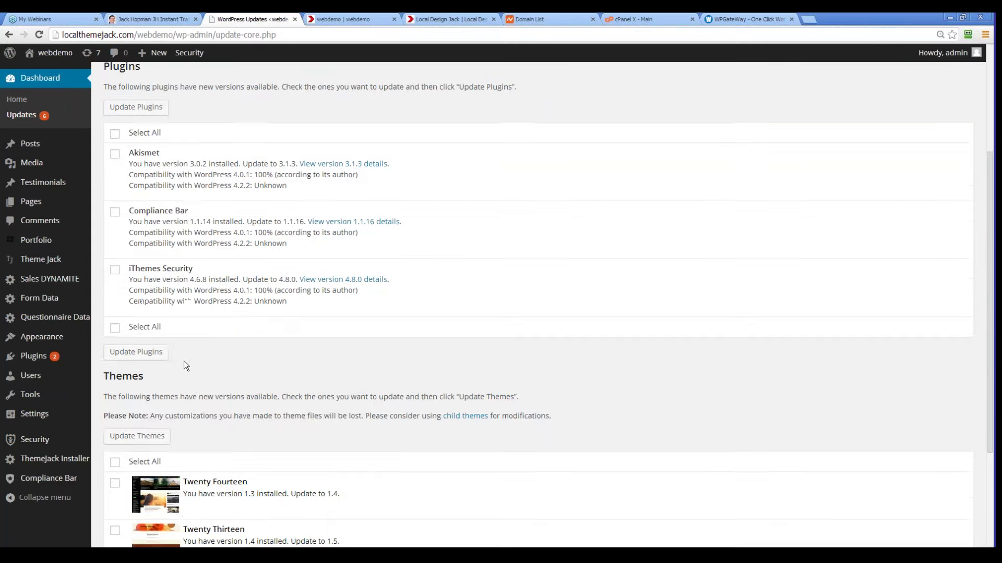
{"action": "mouse_move", "coordinate": [40, 259]}
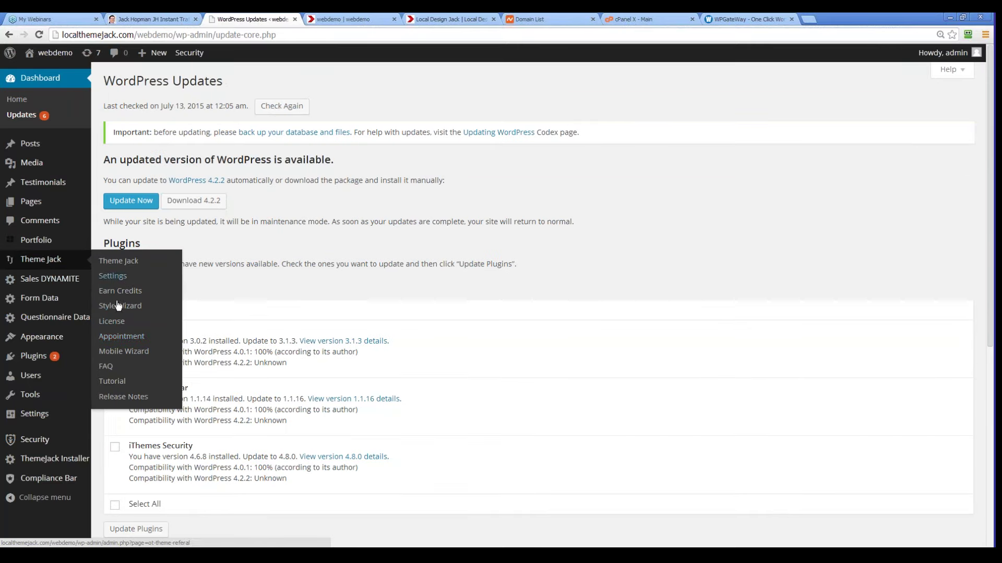
{"action": "mouse_move", "coordinate": [63, 336]}
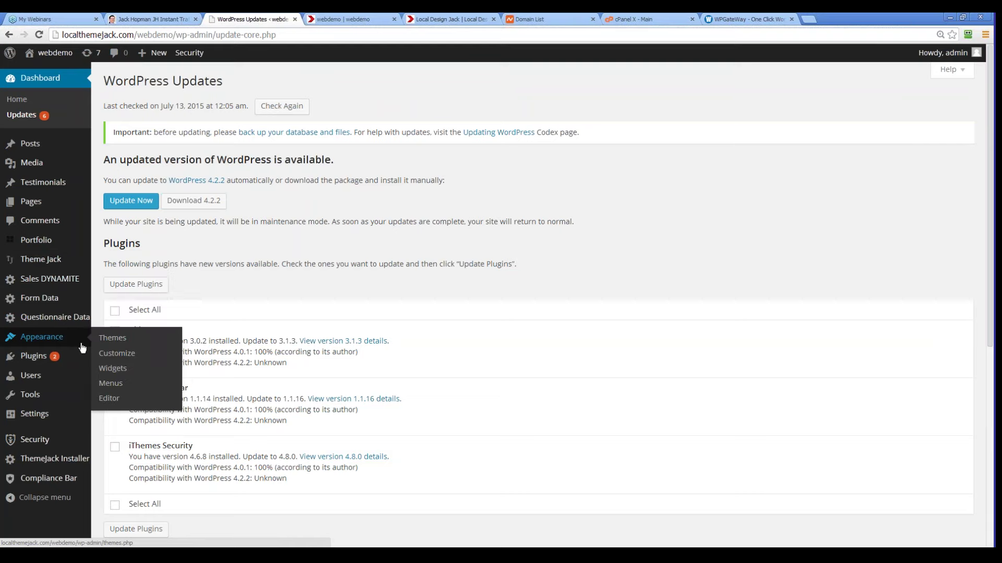
{"action": "left_click", "coordinate": [112, 338]}
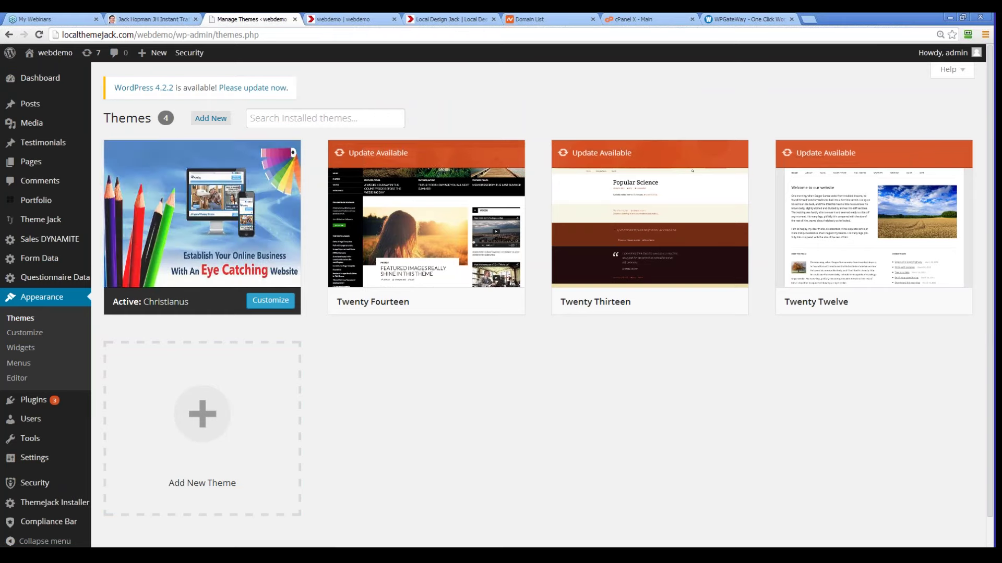
Step: Reload the webdemo front page to check the live site and its contact form, and return to the admin area
{"action": "left_click", "coordinate": [337, 18]}
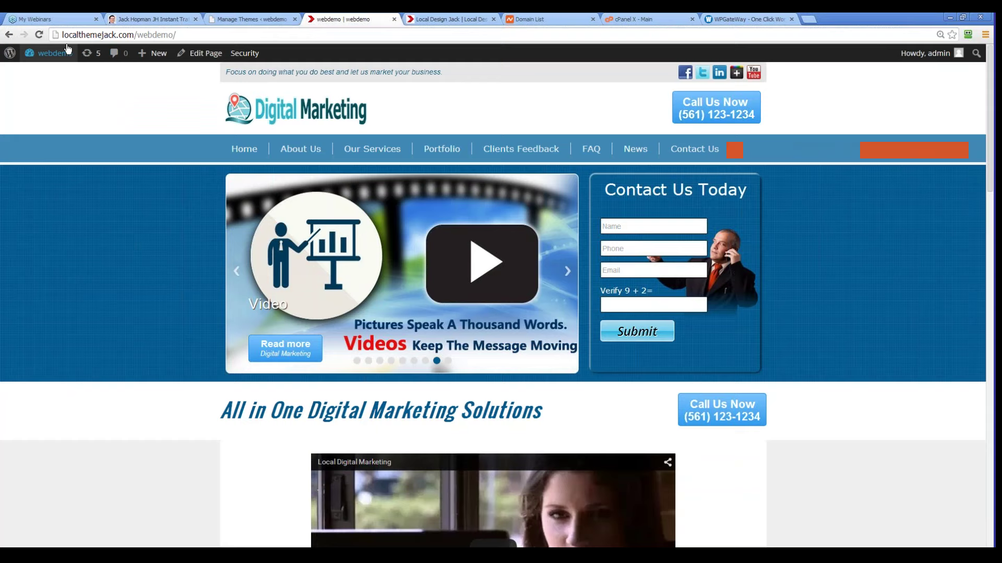
{"action": "left_click", "coordinate": [33, 36]}
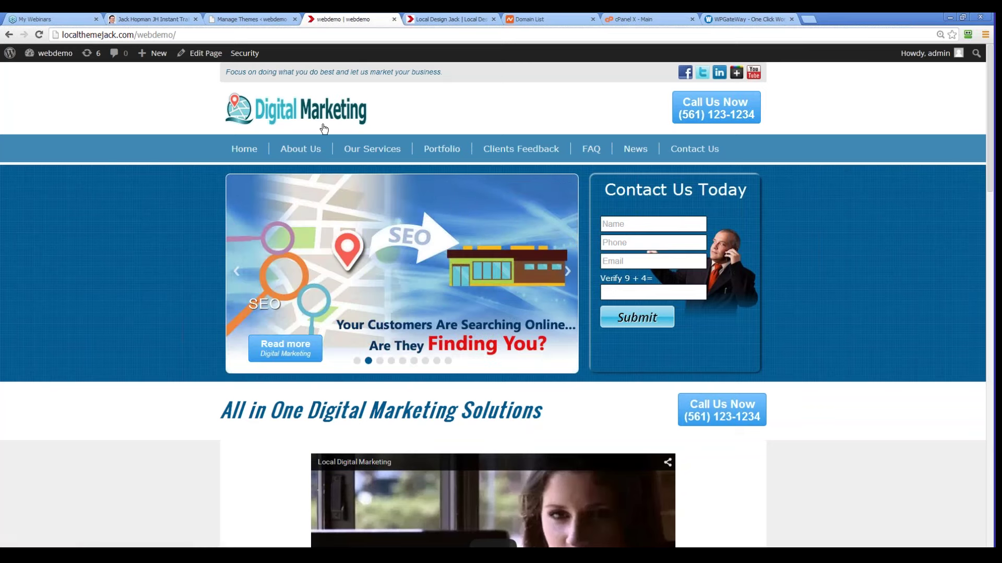
{"action": "left_click", "coordinate": [243, 19]}
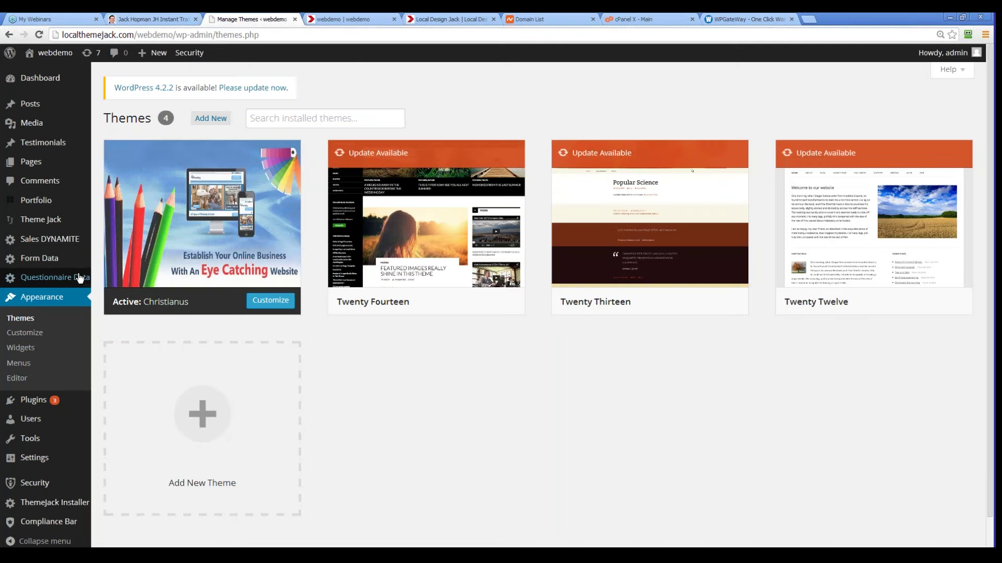
Step: Open Theme Jack's Appointment settings and review the weekly grid of bookable time slots
{"action": "mouse_move", "coordinate": [41, 221]}
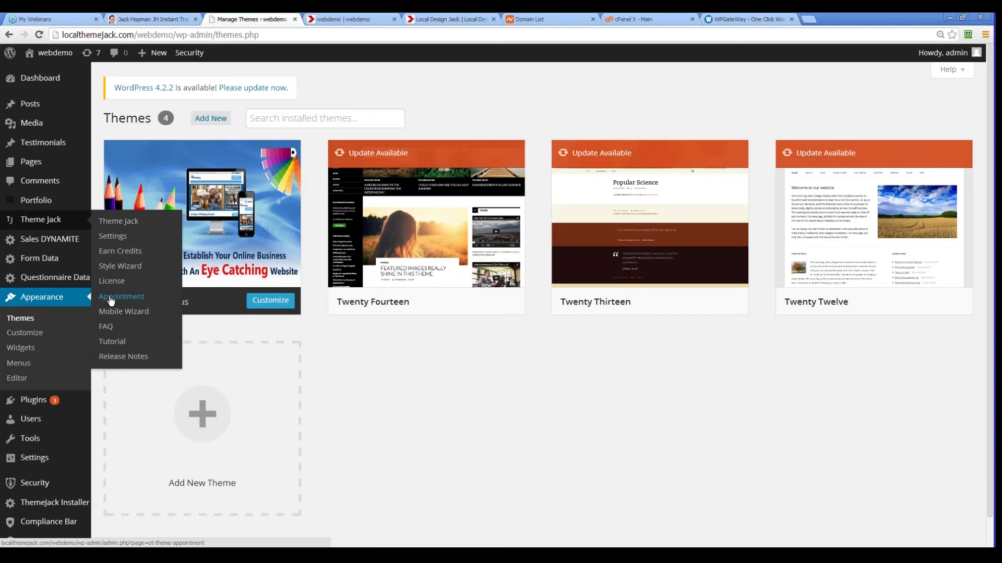
{"action": "left_click", "coordinate": [41, 219]}
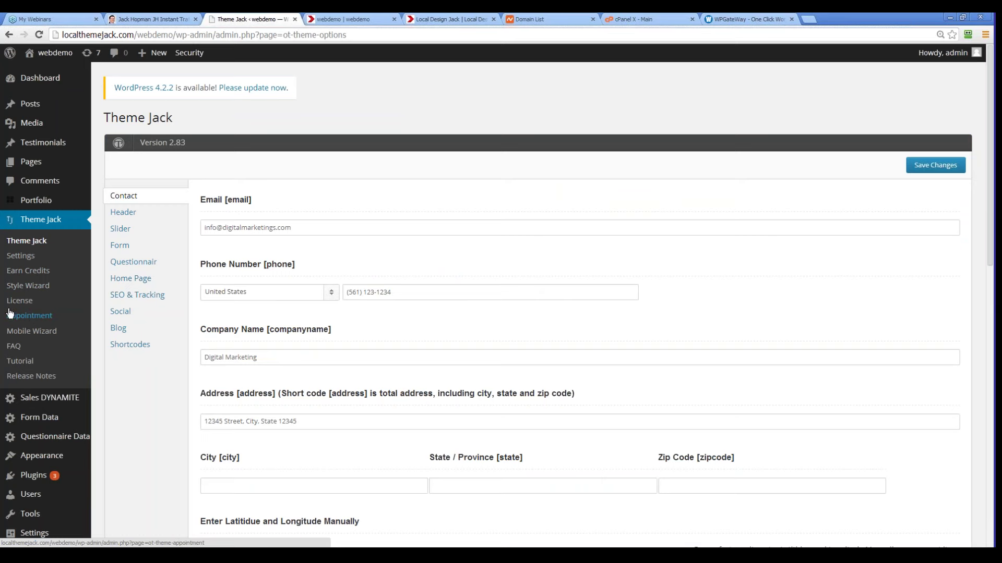
{"action": "left_click", "coordinate": [21, 316]}
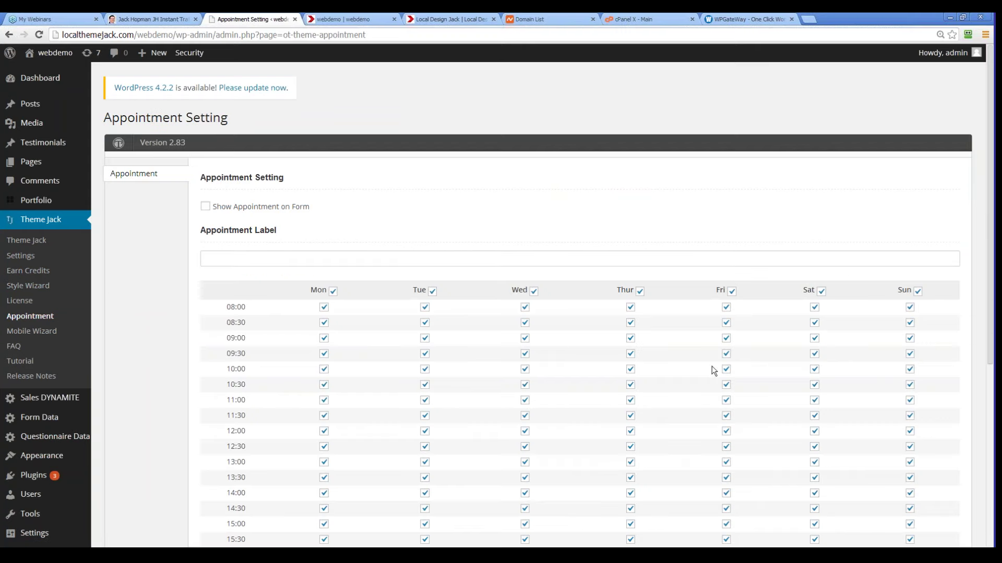
{"action": "scroll", "coordinate": [711, 368], "scroll_direction": "down", "scroll_amount": 5}
{"action": "scroll", "coordinate": [725, 464], "scroll_direction": "up", "scroll_amount": 5}
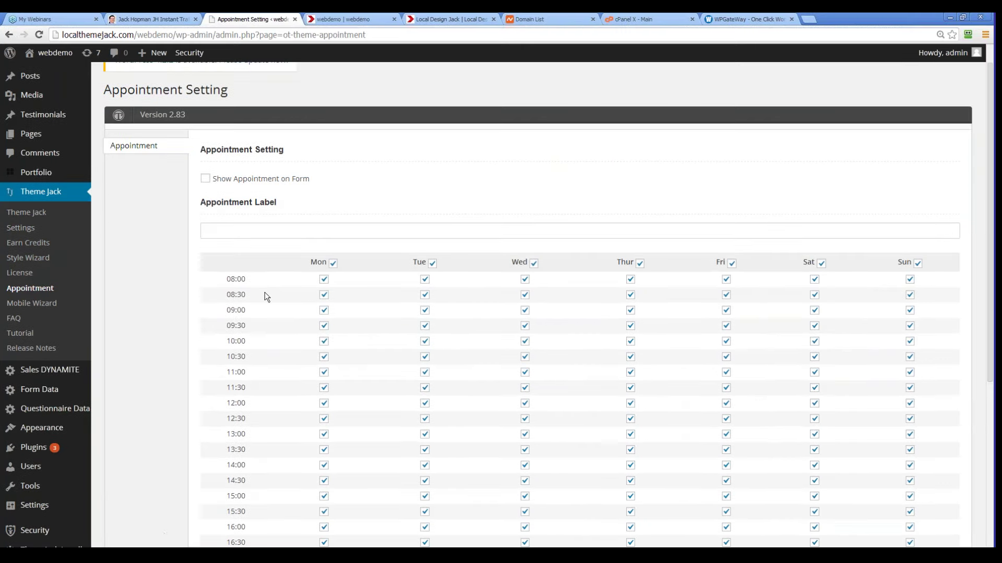
{"action": "scroll", "coordinate": [266, 292], "scroll_direction": "down", "scroll_amount": 5}
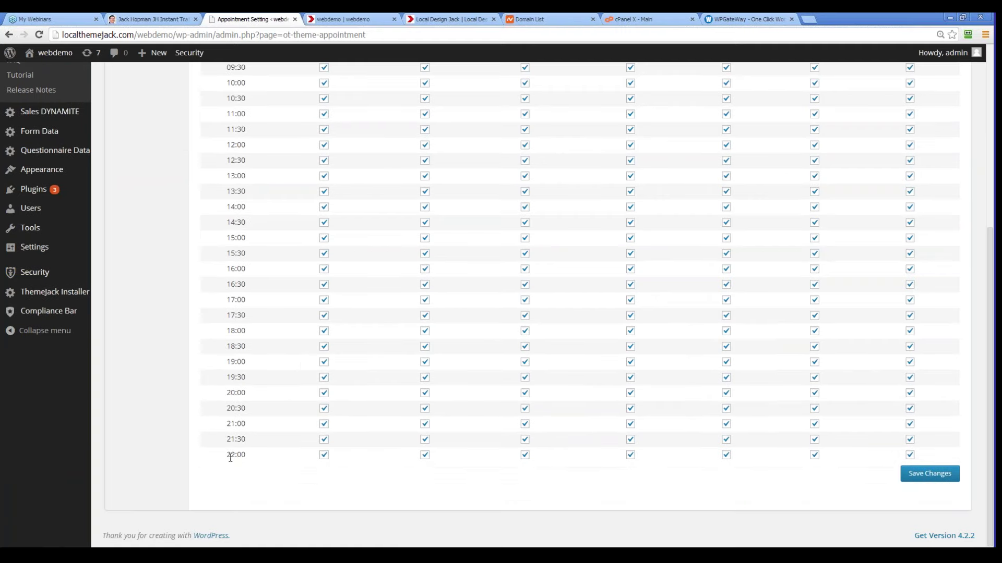
{"action": "scroll", "coordinate": [251, 448], "scroll_direction": "up", "scroll_amount": 5}
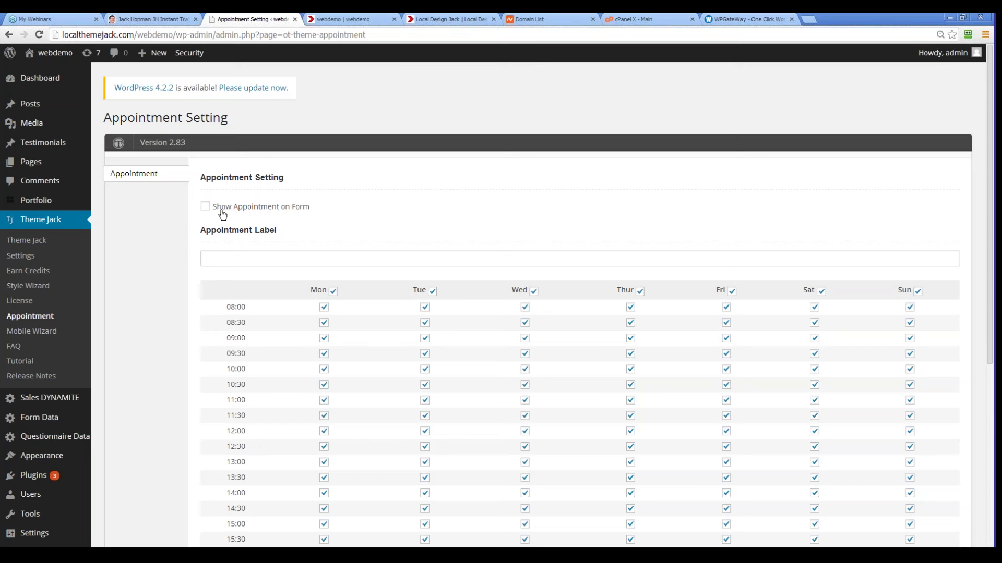
Step: Enable showing appointments on the form with the label "Book Appointment" and save the appointment settings
{"action": "left_click", "coordinate": [206, 206]}
{"action": "left_click", "coordinate": [230, 262]}
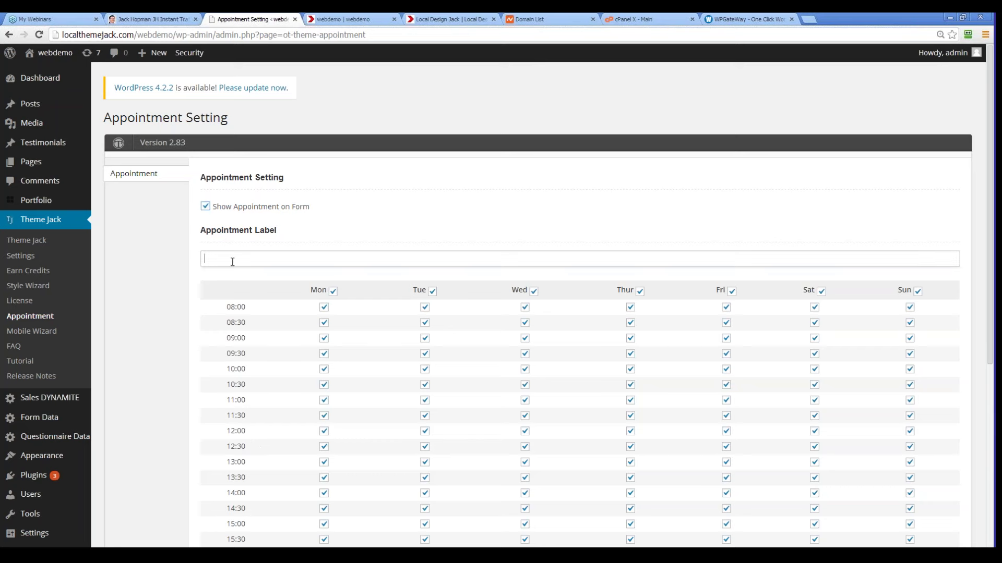
{"action": "type", "text": "Book APpoi"}
{"action": "key", "text": "BackSpace"}
{"action": "key", "text": "BackSpace"}
{"action": "key", "text": "BackSpace"}
{"action": "key", "text": "BackSpace"}
{"action": "type", "text": "ppointment"}
{"action": "scroll", "coordinate": [248, 236], "scroll_direction": "down", "scroll_amount": 5}
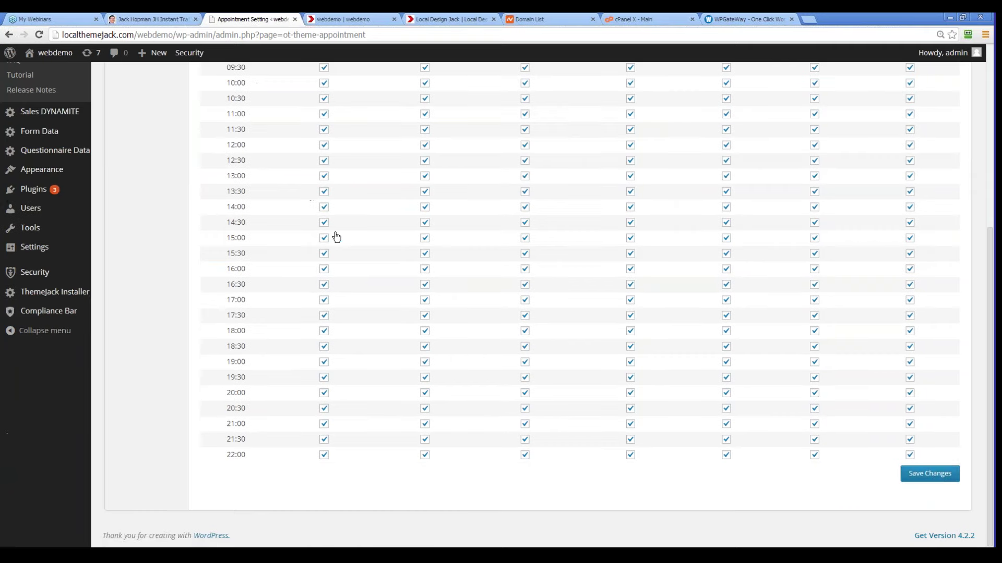
{"action": "left_click", "coordinate": [929, 474]}
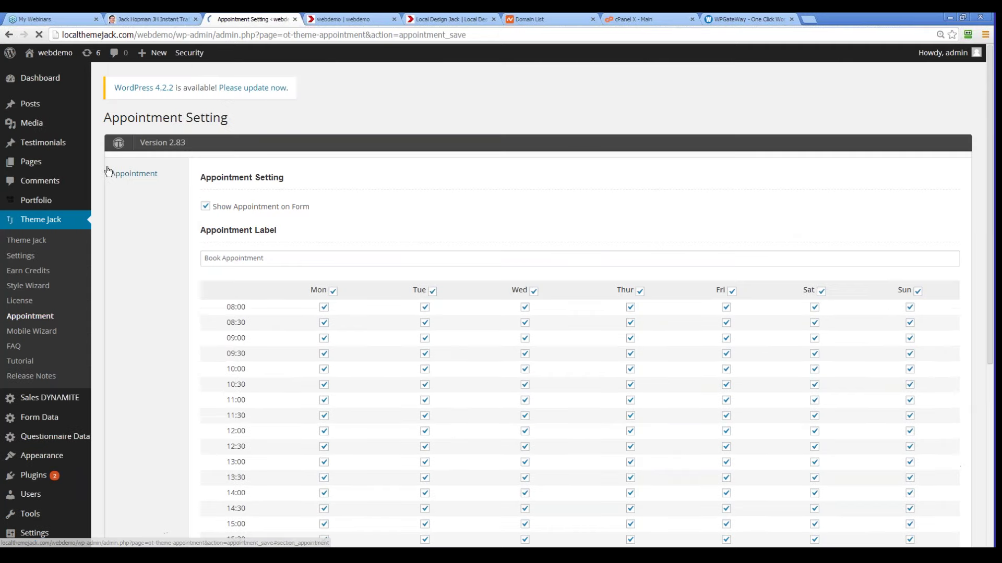
Step: Reload the webdemo front page and choose 14-Jul-2015 21:00 as the appointment in the contact form
{"action": "left_click", "coordinate": [358, 17]}
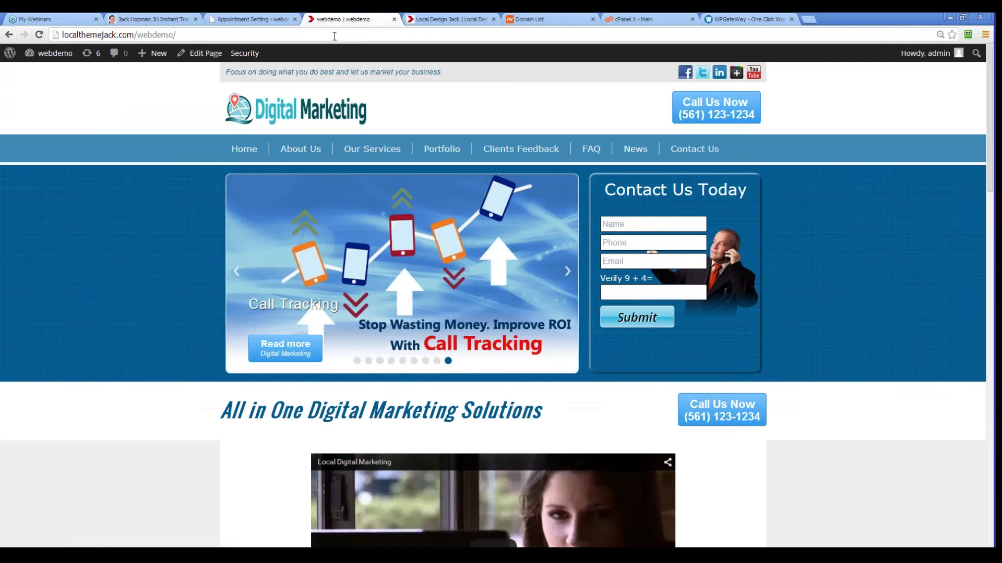
{"action": "left_click", "coordinate": [36, 55]}
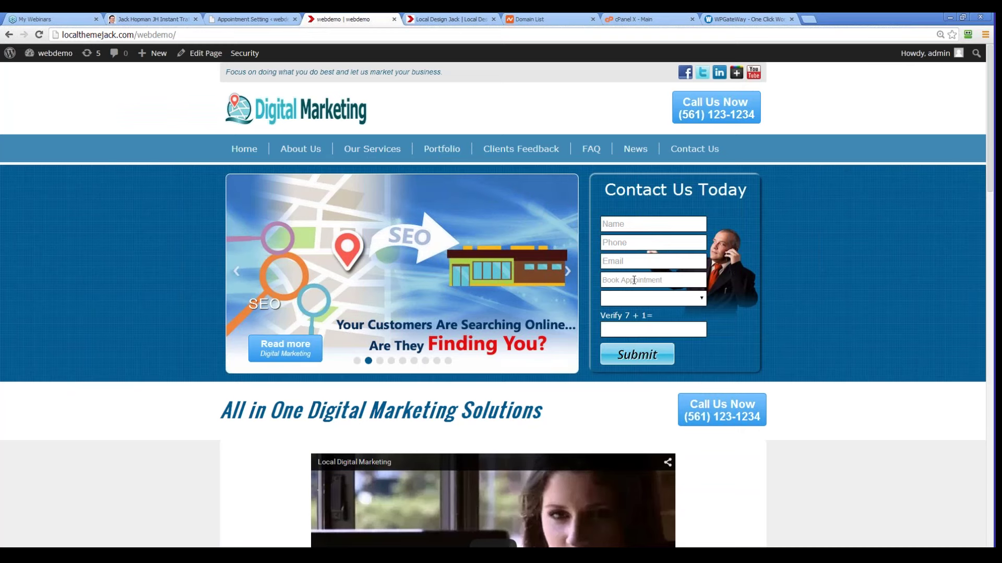
{"action": "left_click", "coordinate": [634, 281]}
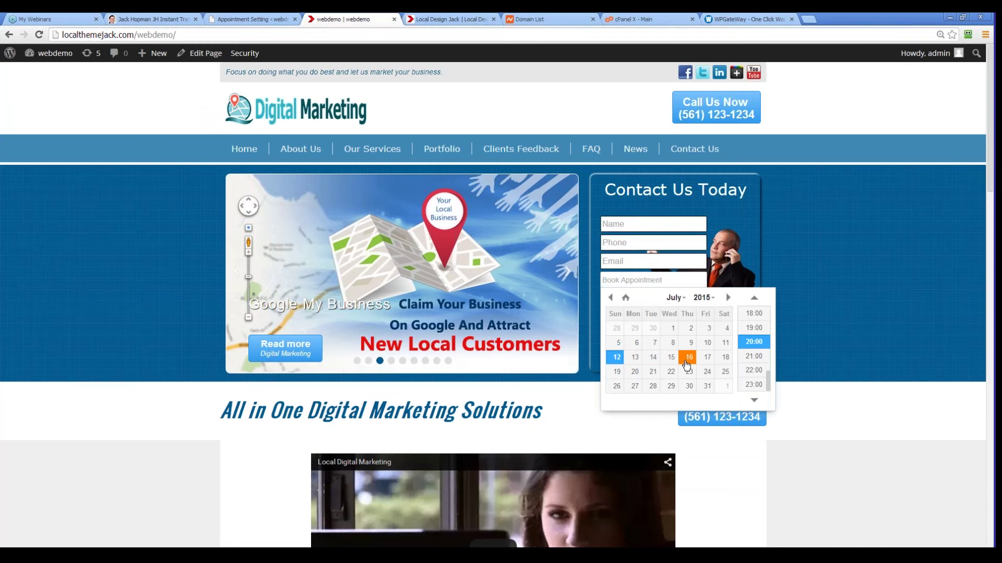
{"action": "left_click", "coordinate": [653, 359]}
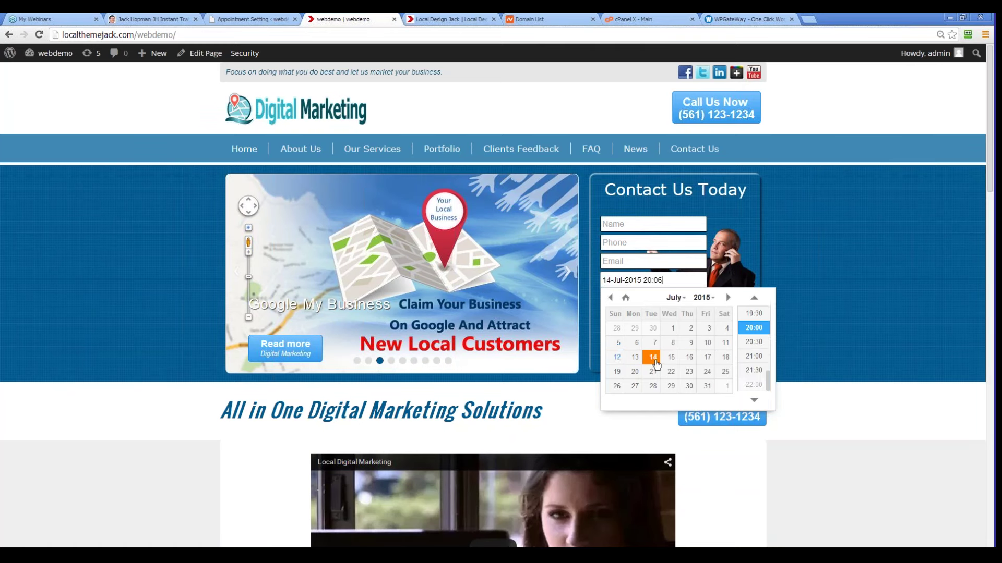
{"action": "left_click", "coordinate": [754, 356]}
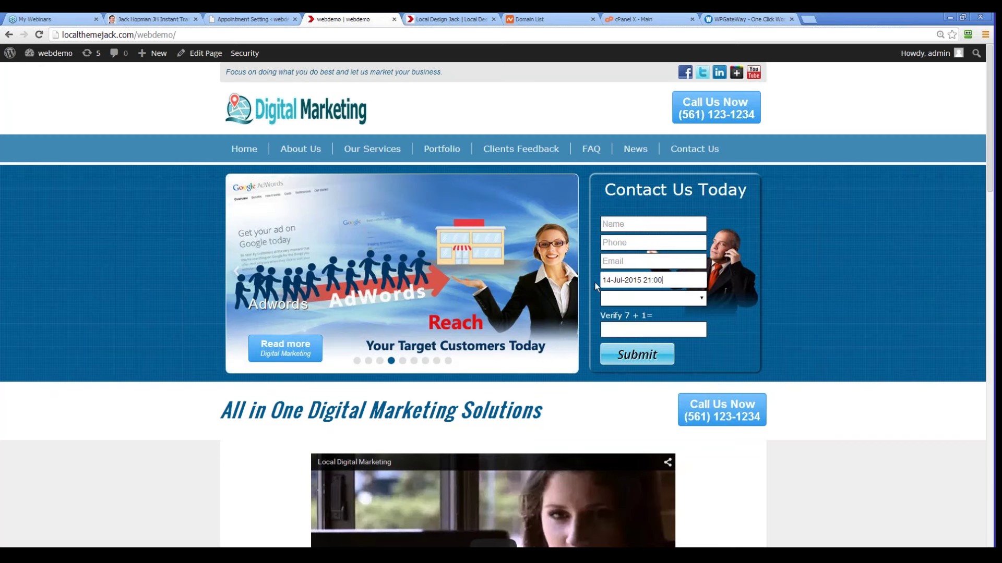
Step: Make all Monday, Saturday and Sunday slots unavailable in the appointment settings and save the changes
{"action": "left_click", "coordinate": [248, 17]}
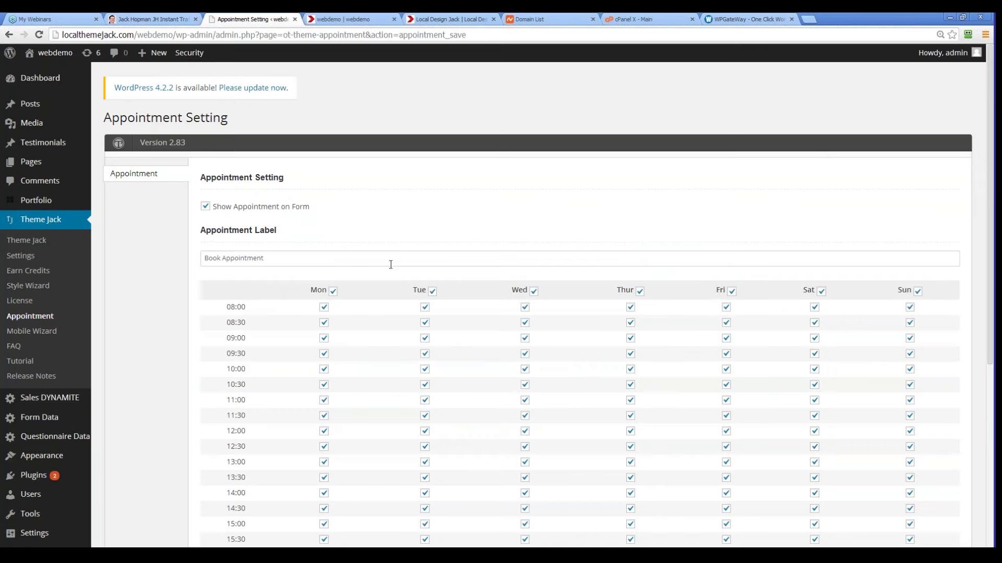
{"action": "scroll", "coordinate": [390, 264], "scroll_direction": "down", "scroll_amount": 1}
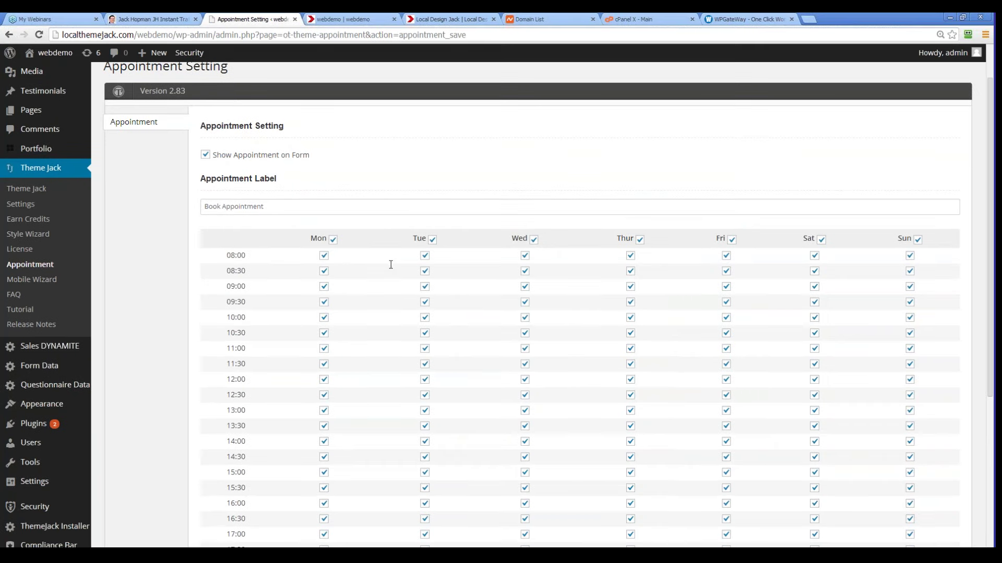
{"action": "left_click", "coordinate": [332, 240]}
{"action": "left_click", "coordinate": [821, 240]}
{"action": "left_click", "coordinate": [917, 240]}
{"action": "scroll", "coordinate": [915, 241], "scroll_direction": "down", "scroll_amount": 5}
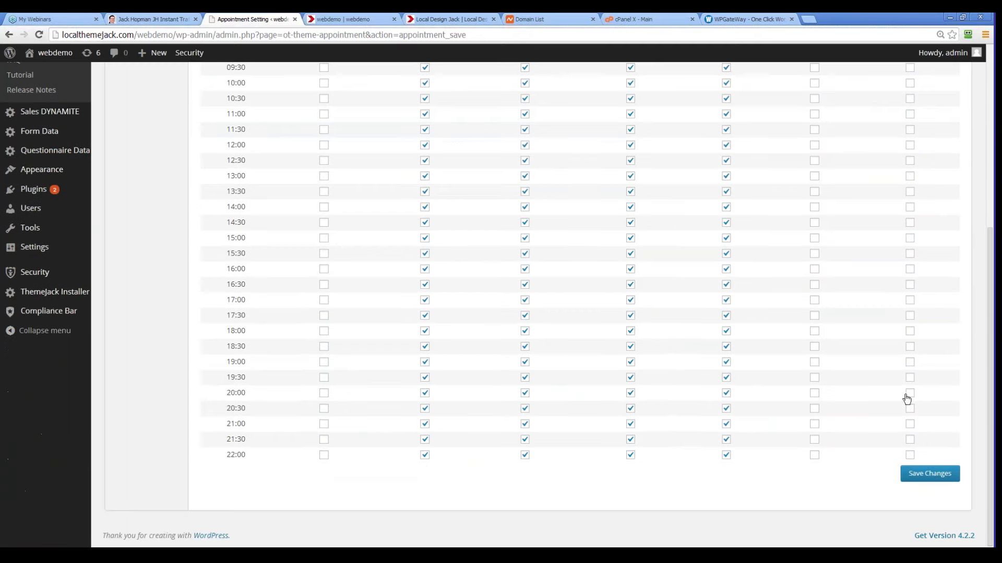
{"action": "left_click", "coordinate": [921, 474]}
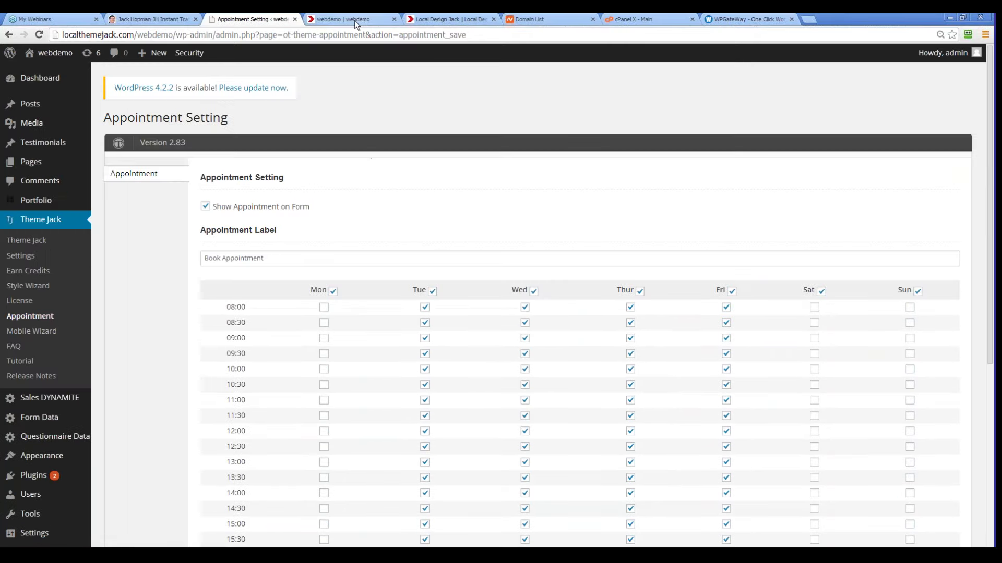
Step: Reload the webdemo front page and check the available days in the contact form's appointment calendar
{"action": "left_click", "coordinate": [356, 18]}
{"action": "left_click", "coordinate": [40, 35]}
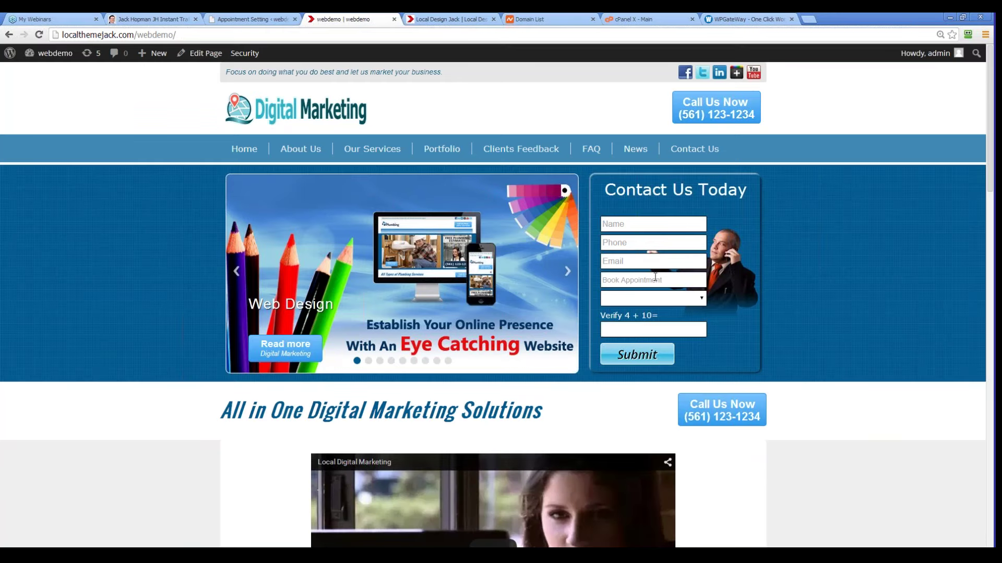
{"action": "left_click", "coordinate": [656, 278]}
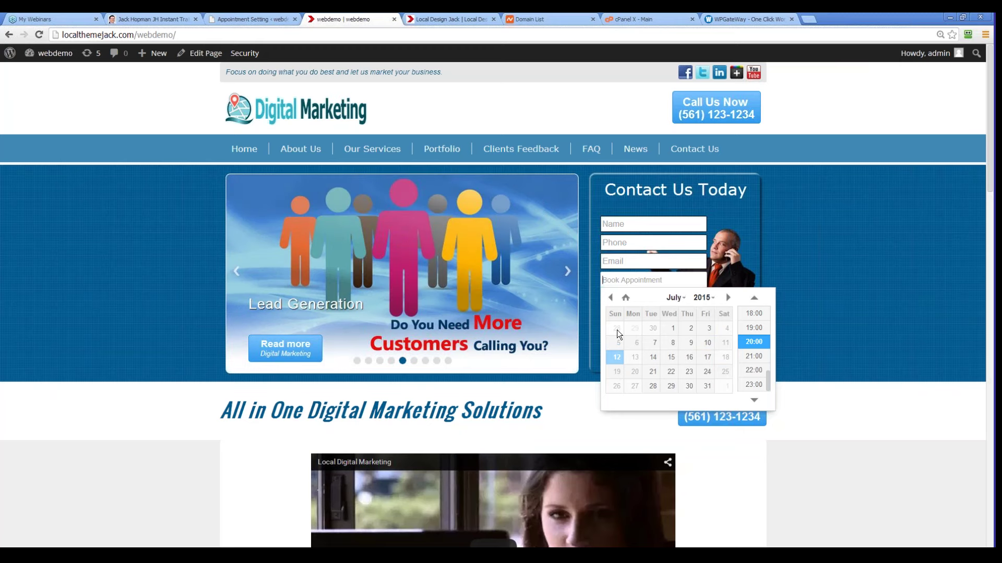
Step: Make the Tuesday and Wednesday slots from 08:00 to 10:00 unavailable in the appointment settings
{"action": "left_click", "coordinate": [248, 13]}
{"action": "scroll", "coordinate": [349, 291], "scroll_direction": "down", "scroll_amount": 4}
{"action": "scroll", "coordinate": [353, 296], "scroll_direction": "up", "scroll_amount": 3}
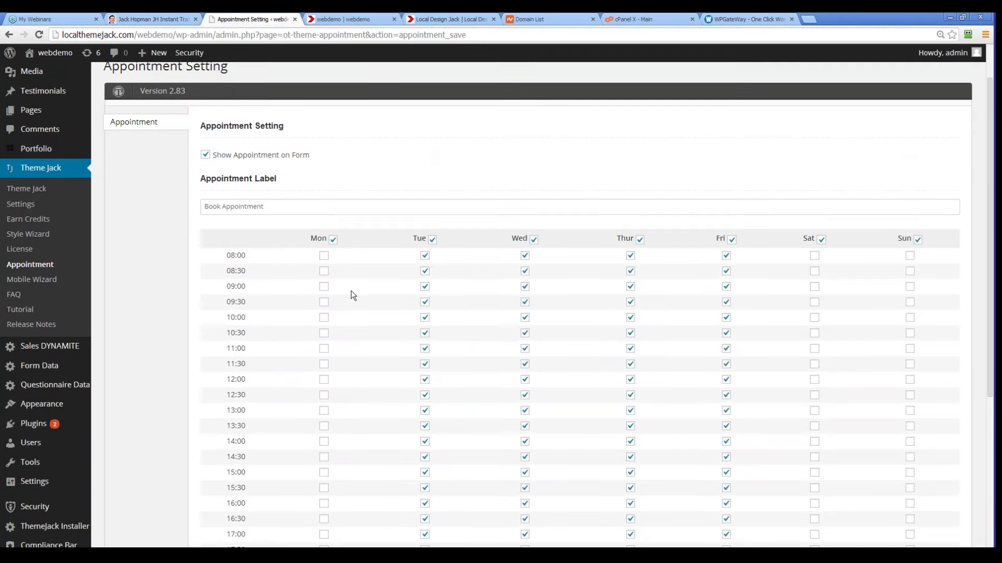
{"action": "left_click", "coordinate": [424, 256]}
{"action": "left_click", "coordinate": [426, 286]}
{"action": "left_click", "coordinate": [425, 302]}
{"action": "left_click", "coordinate": [425, 318]}
{"action": "left_click", "coordinate": [525, 256]}
{"action": "left_click", "coordinate": [525, 272]}
{"action": "left_click", "coordinate": [525, 302]}
{"action": "left_click", "coordinate": [525, 317]}
{"action": "left_click", "coordinate": [524, 286]}
Step: Make the Tuesday and Wednesday slots from 12:00 to 13:30 unavailable and save the appointment settings
{"action": "scroll", "coordinate": [524, 298], "scroll_direction": "down", "scroll_amount": 3}
{"action": "scroll", "coordinate": [443, 360], "scroll_direction": "down", "scroll_amount": 1}
{"action": "scroll", "coordinate": [393, 274], "scroll_direction": "up", "scroll_amount": 2}
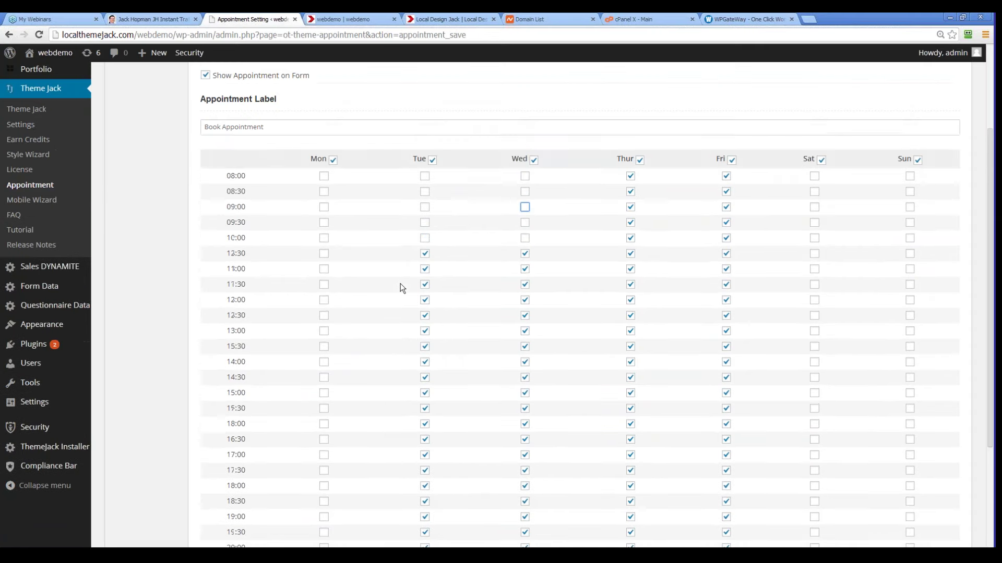
{"action": "left_click", "coordinate": [425, 301]}
{"action": "left_click", "coordinate": [425, 316]}
{"action": "left_click", "coordinate": [424, 332]}
{"action": "left_click", "coordinate": [425, 347]}
{"action": "left_click", "coordinate": [525, 301]}
{"action": "left_click", "coordinate": [525, 316]}
{"action": "left_click", "coordinate": [524, 331]}
{"action": "left_click", "coordinate": [525, 346]}
{"action": "scroll", "coordinate": [700, 401], "scroll_direction": "down", "scroll_amount": 3}
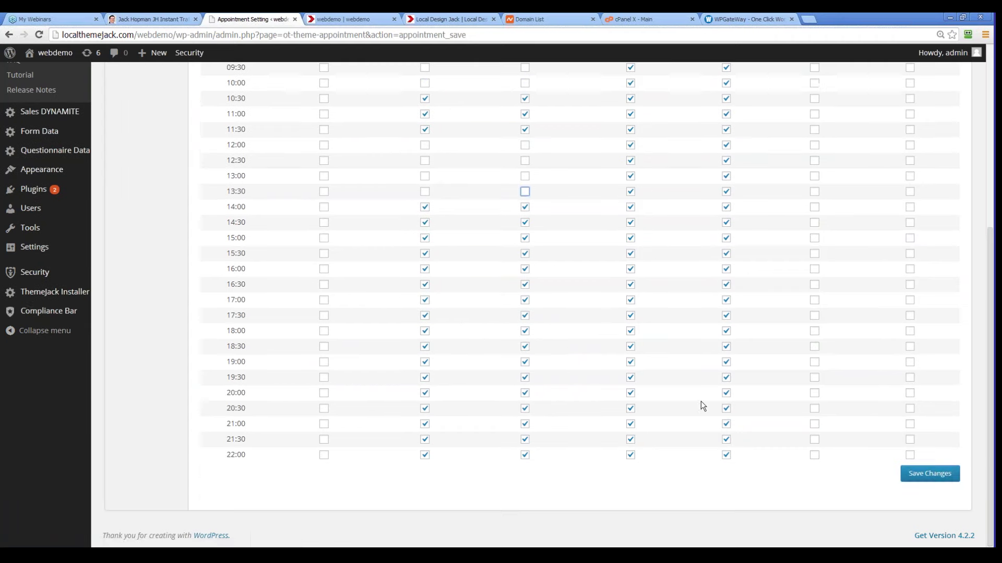
{"action": "left_click", "coordinate": [951, 479]}
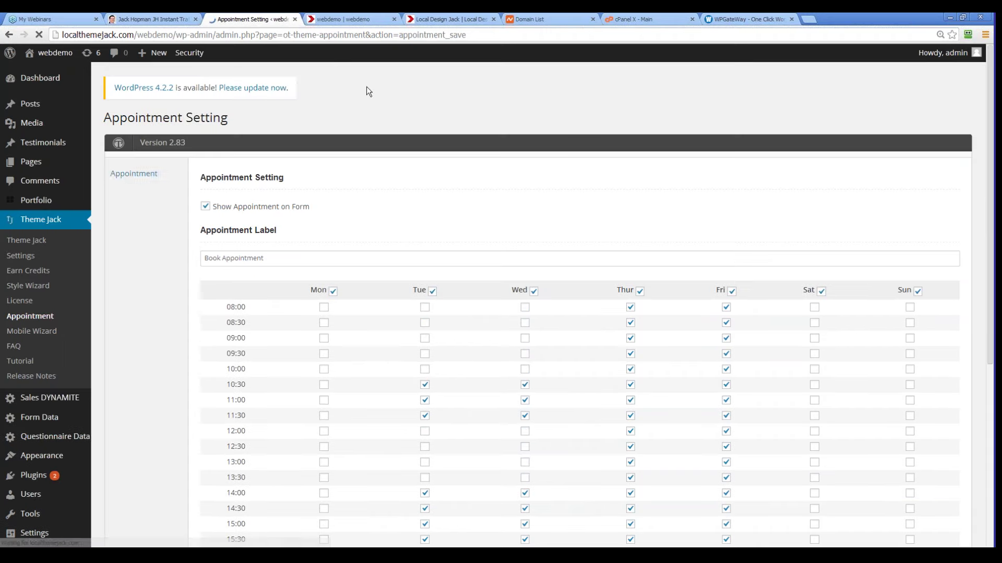
Step: Reload the webdemo front page and choose 14-Jul-2015 as the appointment date in the contact form
{"action": "left_click", "coordinate": [351, 21]}
{"action": "left_click", "coordinate": [38, 35]}
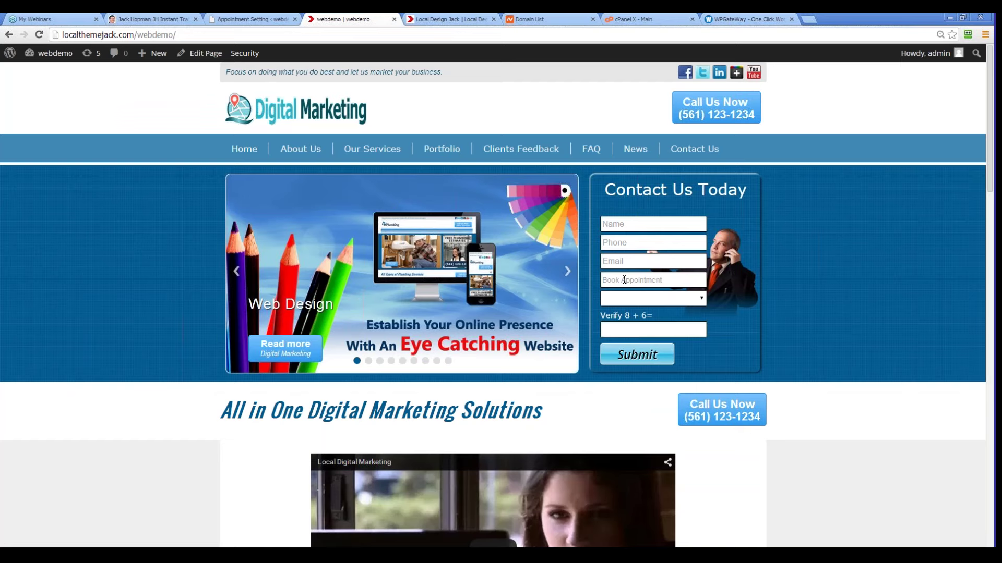
{"action": "left_click", "coordinate": [625, 281]}
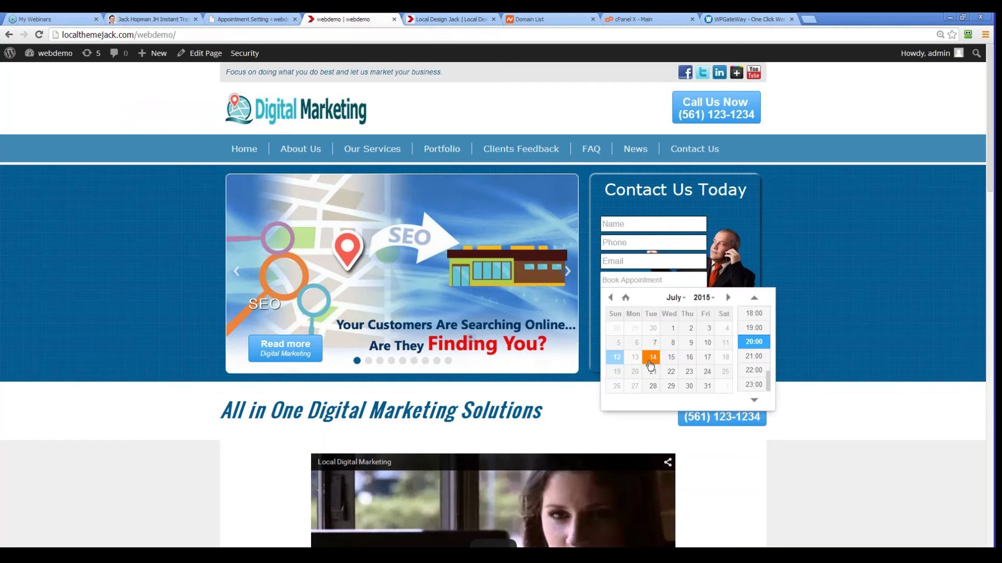
{"action": "scroll", "coordinate": [767, 366], "scroll_direction": "up", "scroll_amount": 3}
{"action": "scroll", "coordinate": [777, 352], "scroll_direction": "up", "scroll_amount": 2}
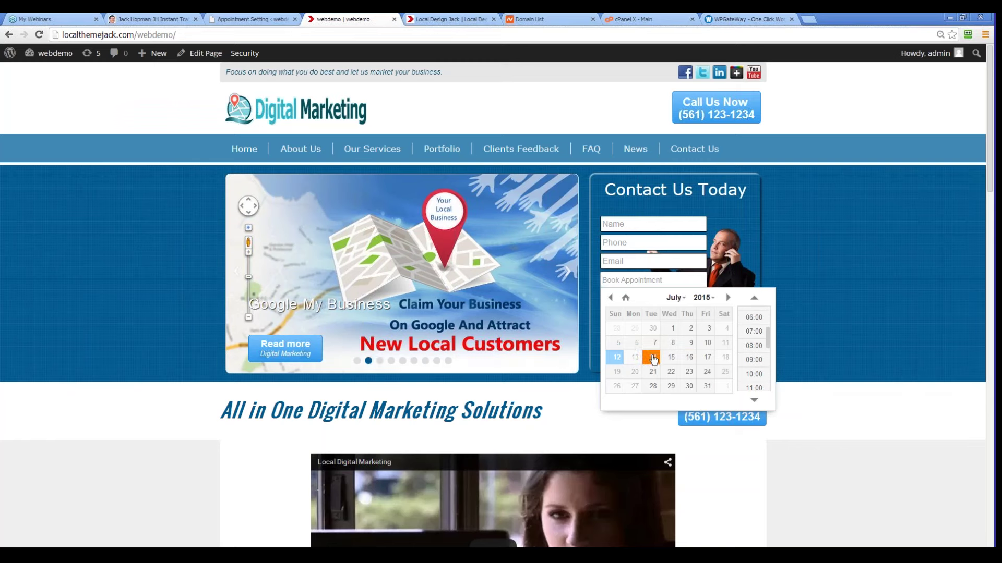
{"action": "left_click", "coordinate": [653, 357]}
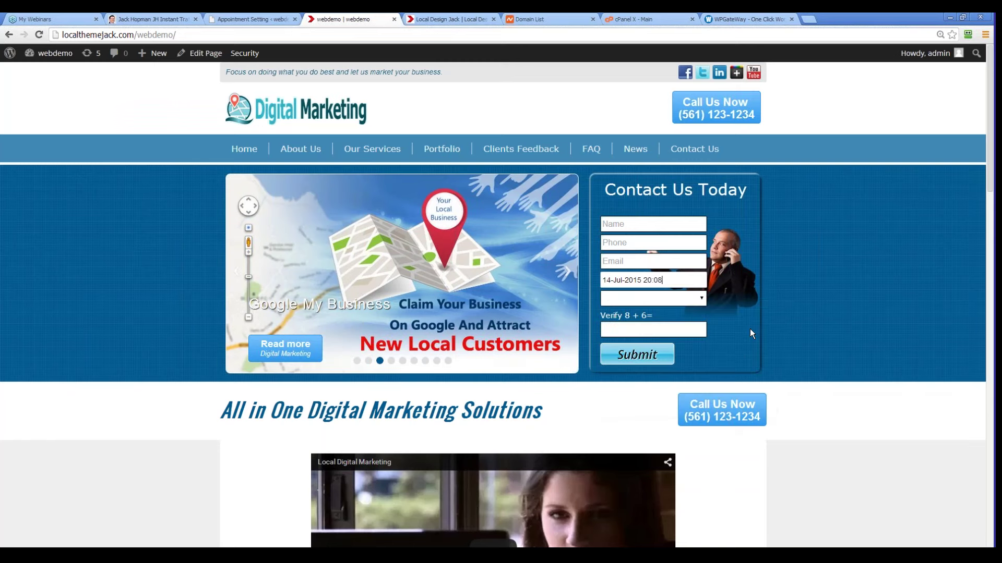
Step: Review the time slots offered for Tuesday 14-Jul-2015 in the contact form's appointment calendar, keeping the entered appointment
{"action": "left_click", "coordinate": [676, 280]}
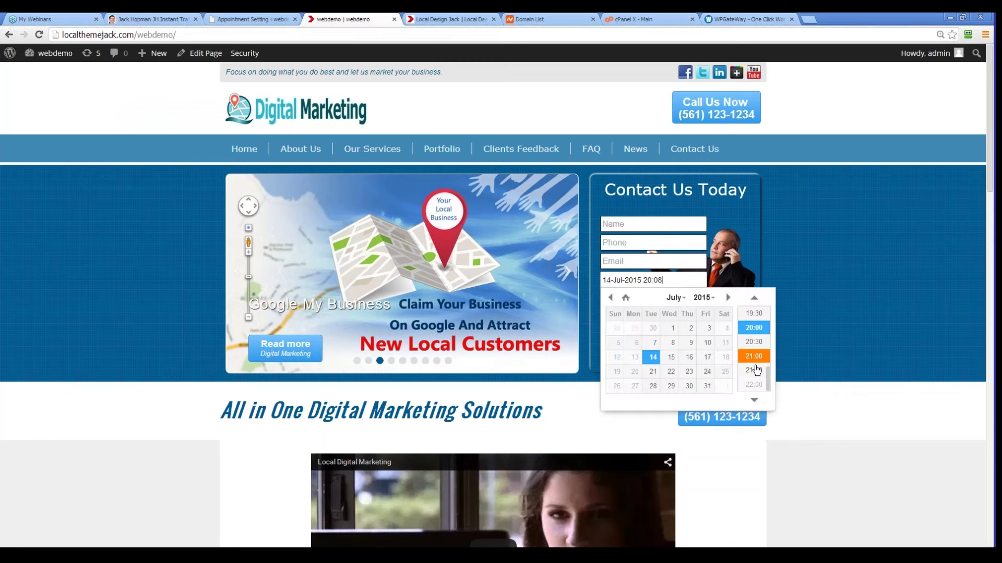
{"action": "left_click_drag", "start_coordinate": [770, 386], "coordinate": [772, 332]}
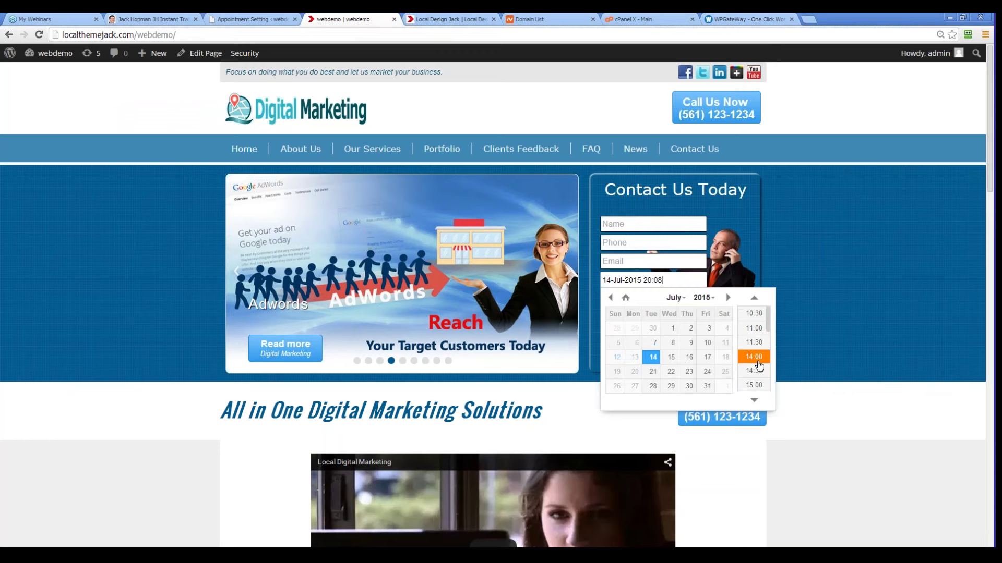
{"action": "scroll", "coordinate": [752, 342], "scroll_direction": "up", "scroll_amount": 3}
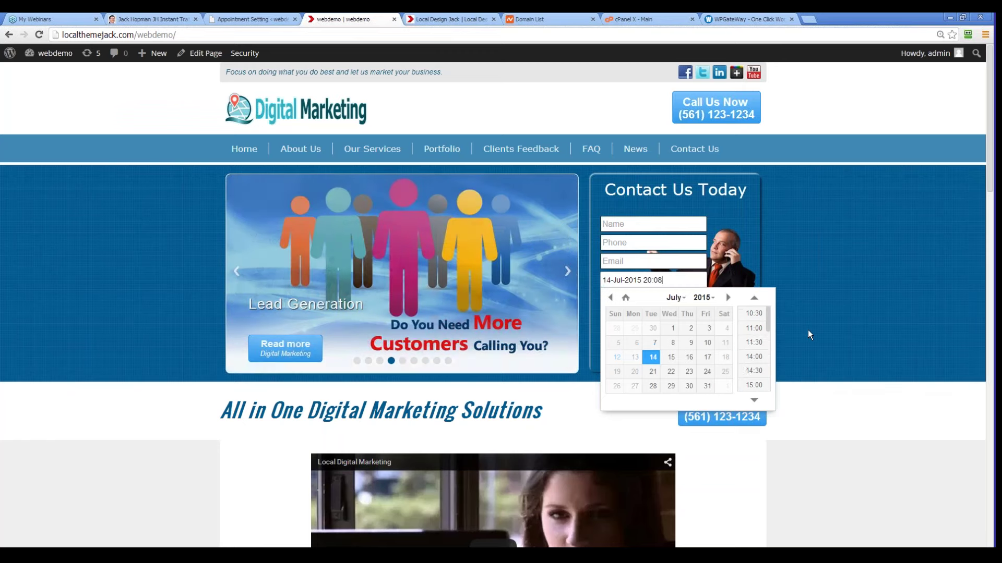
{"action": "left_click", "coordinate": [808, 329]}
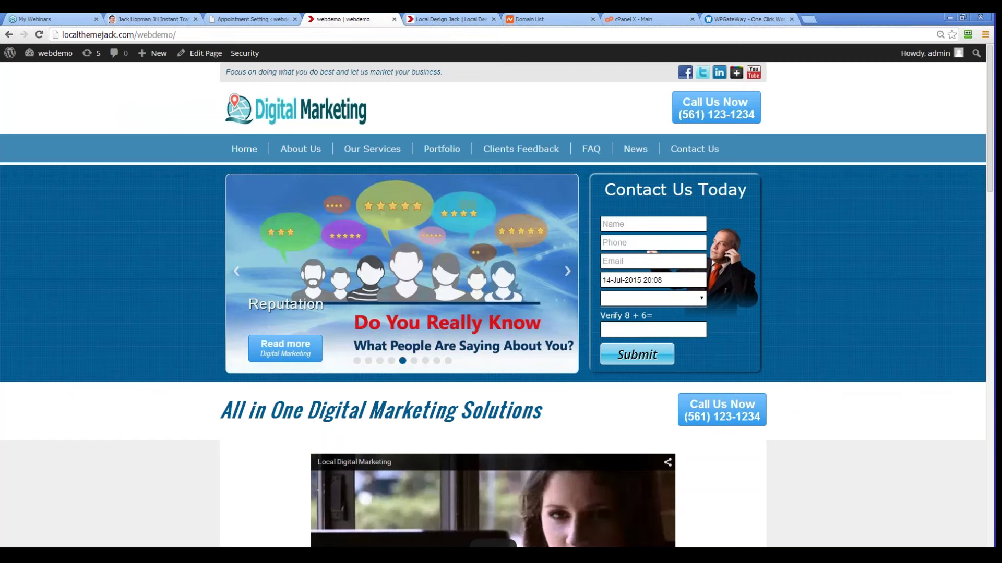
{"action": "left_click", "coordinate": [252, 20]}
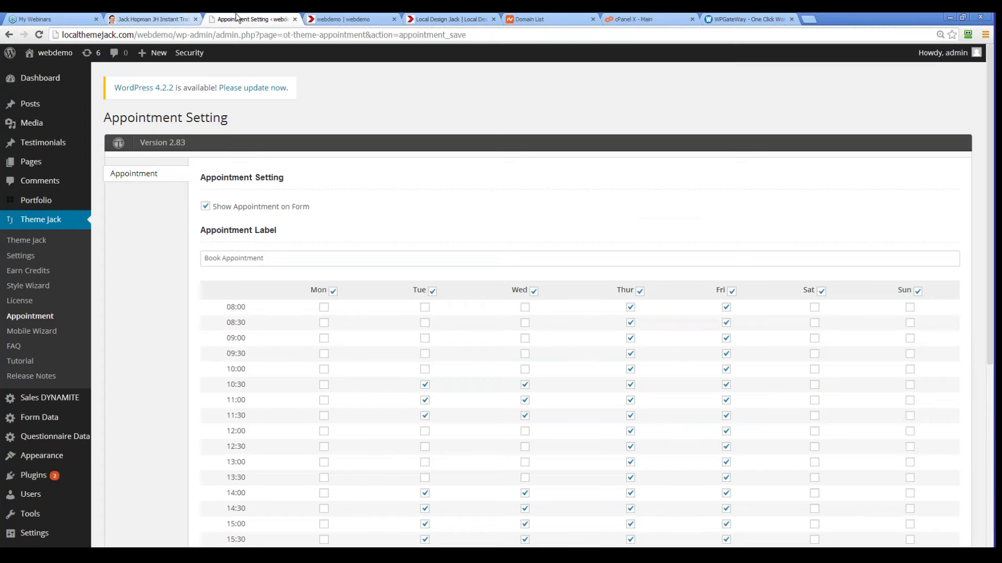
{"action": "left_click", "coordinate": [319, 19]}
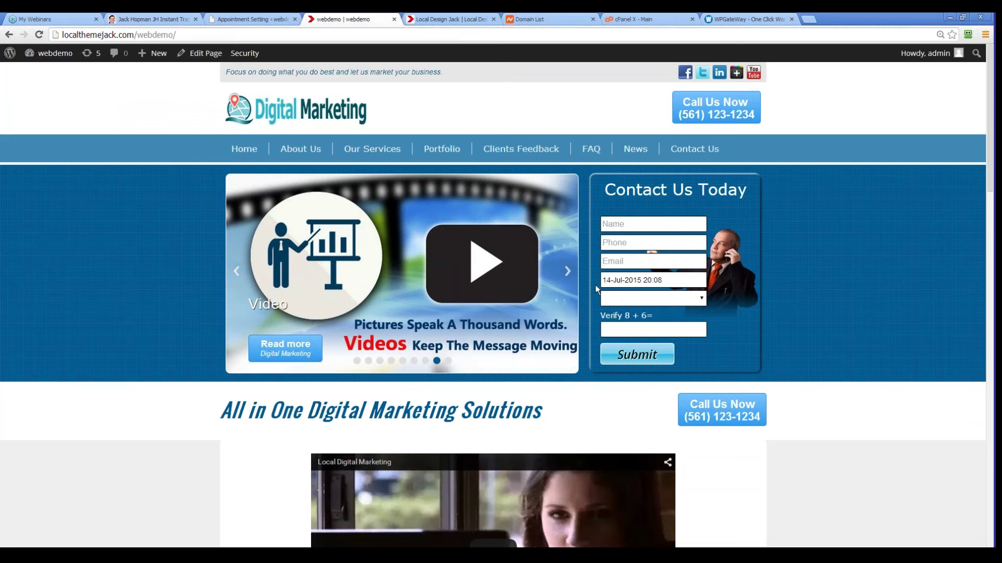
Step: Enable the third field in Theme Jack's form options and name it Comments
{"action": "left_click", "coordinate": [258, 20]}
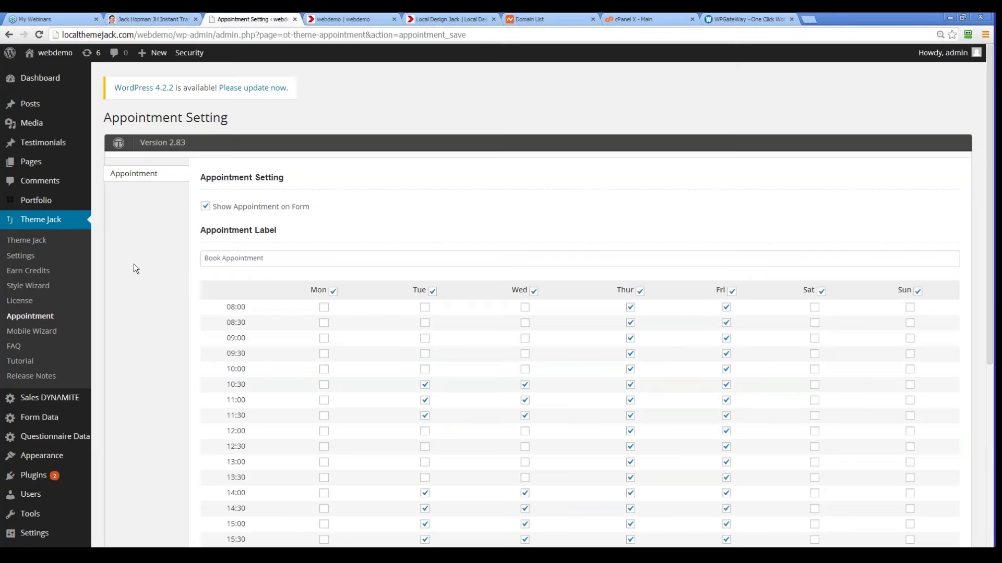
{"action": "left_click", "coordinate": [29, 244]}
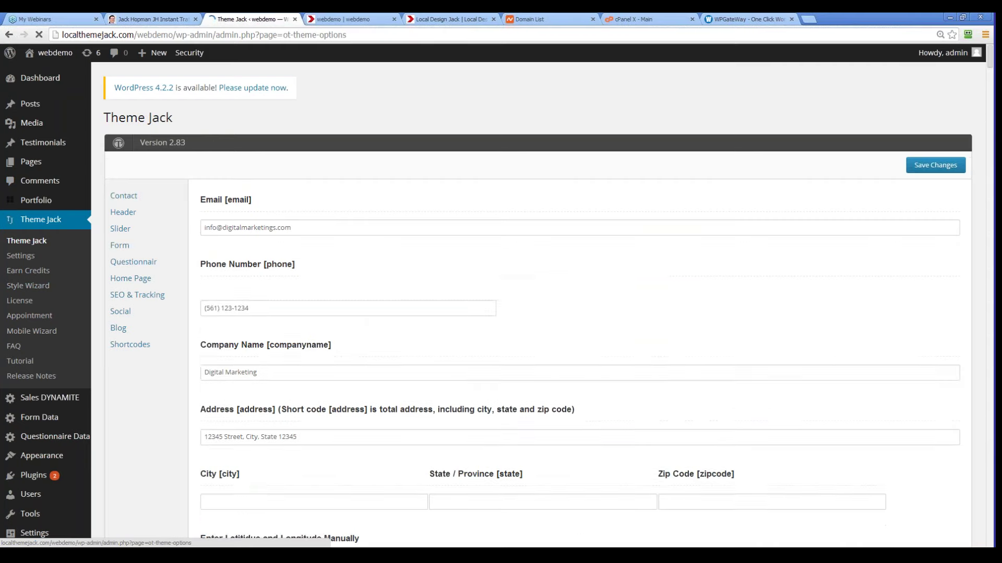
{"action": "left_click", "coordinate": [120, 247]}
{"action": "scroll", "coordinate": [180, 331], "scroll_direction": "down", "scroll_amount": 12}
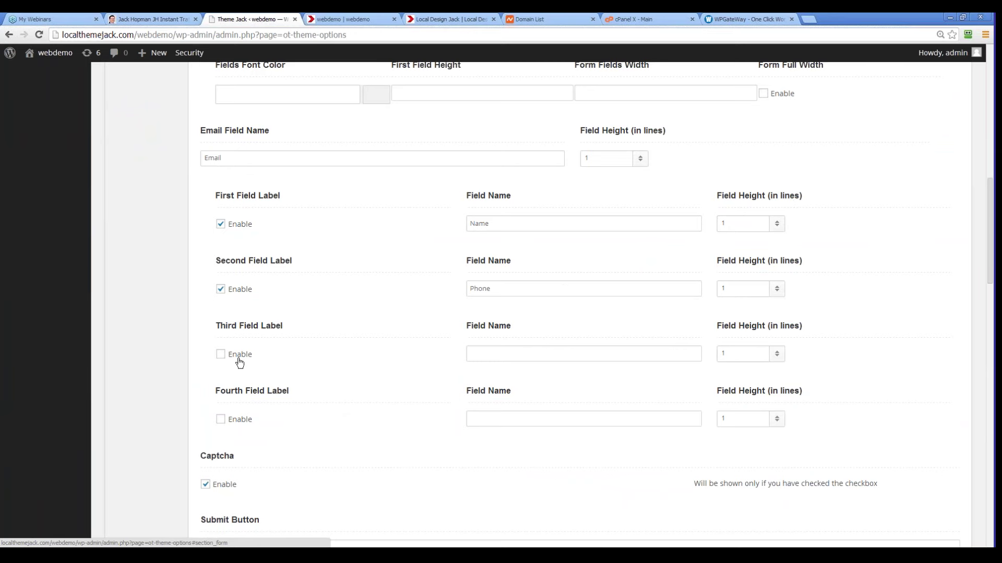
{"action": "left_click", "coordinate": [220, 354]}
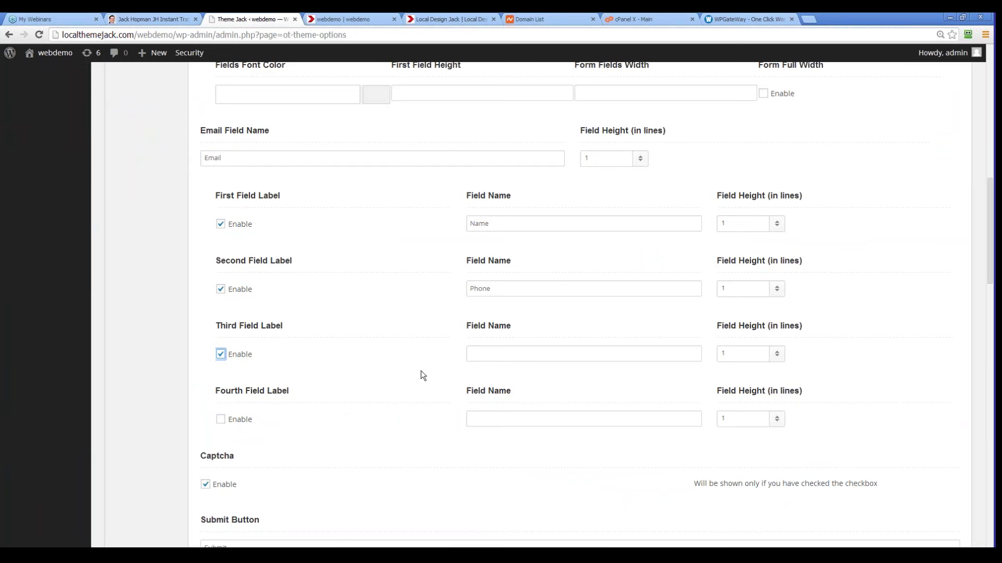
{"action": "left_click", "coordinate": [508, 355]}
{"action": "type", "text": "Comments"}
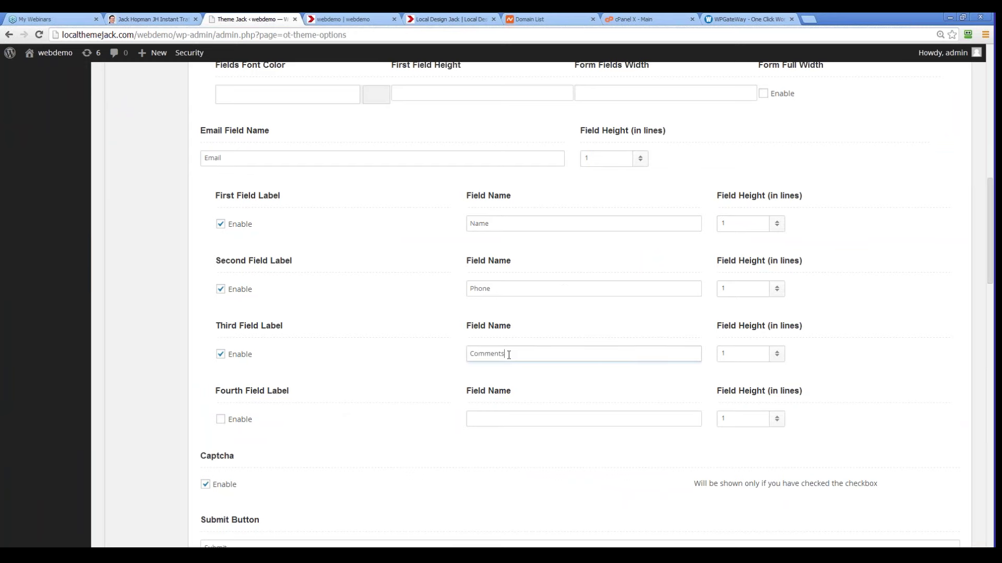
Step: Set the Comments field's height to 4 lines and save the theme options
{"action": "left_click", "coordinate": [776, 355]}
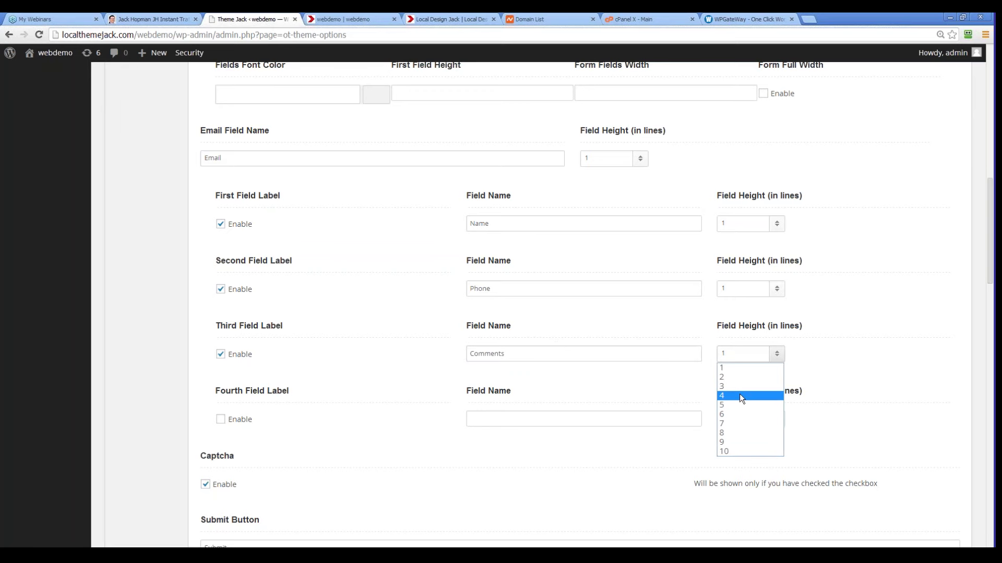
{"action": "left_click", "coordinate": [740, 397]}
{"action": "scroll", "coordinate": [843, 385], "scroll_direction": "down", "scroll_amount": 4}
{"action": "scroll", "coordinate": [843, 386], "scroll_direction": "up", "scroll_amount": 4}
{"action": "scroll", "coordinate": [843, 389], "scroll_direction": "up", "scroll_amount": 8}
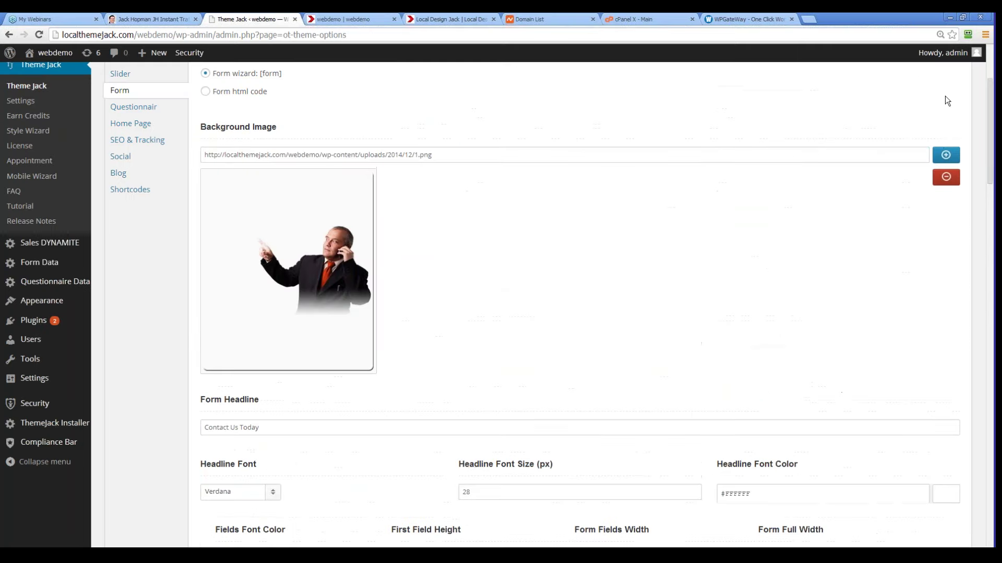
{"action": "scroll", "coordinate": [939, 125], "scroll_direction": "up", "scroll_amount": 2}
{"action": "scroll", "coordinate": [936, 136], "scroll_direction": "down", "scroll_amount": 10}
{"action": "scroll", "coordinate": [934, 147], "scroll_direction": "up", "scroll_amount": 11}
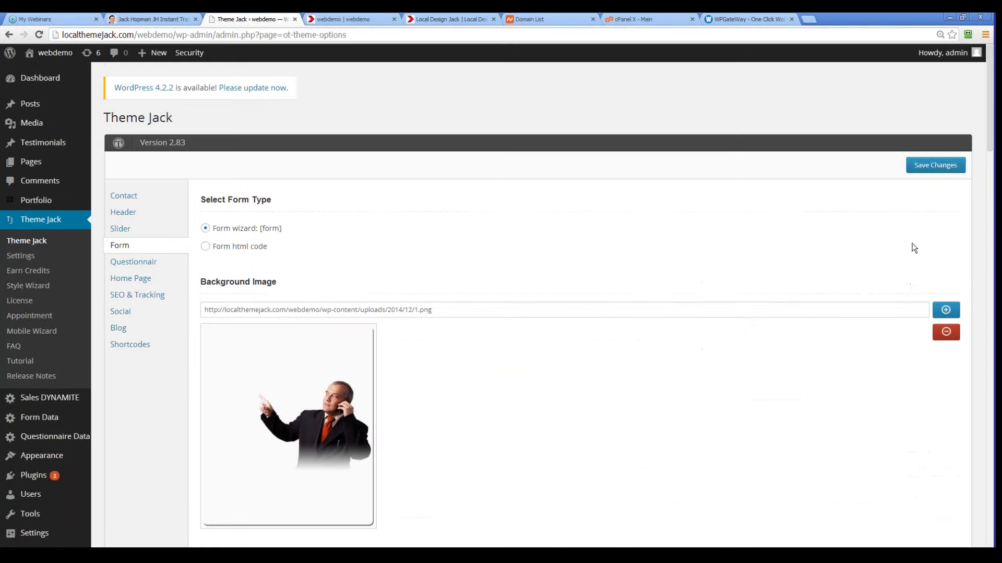
{"action": "left_click", "coordinate": [932, 164]}
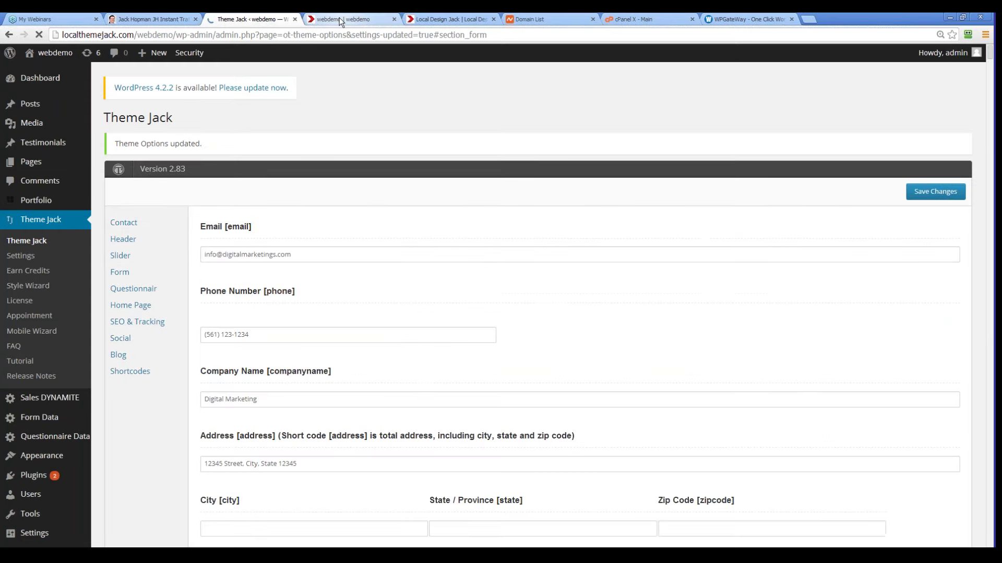
Step: Reload the webdemo front page to check the Comments field in the contact form
{"action": "left_click", "coordinate": [339, 18]}
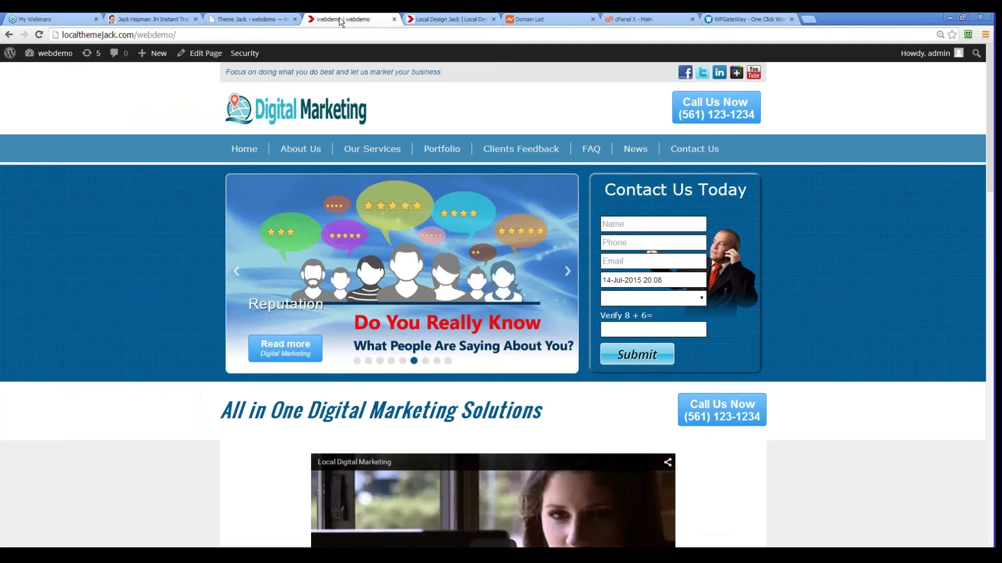
{"action": "left_click", "coordinate": [39, 34]}
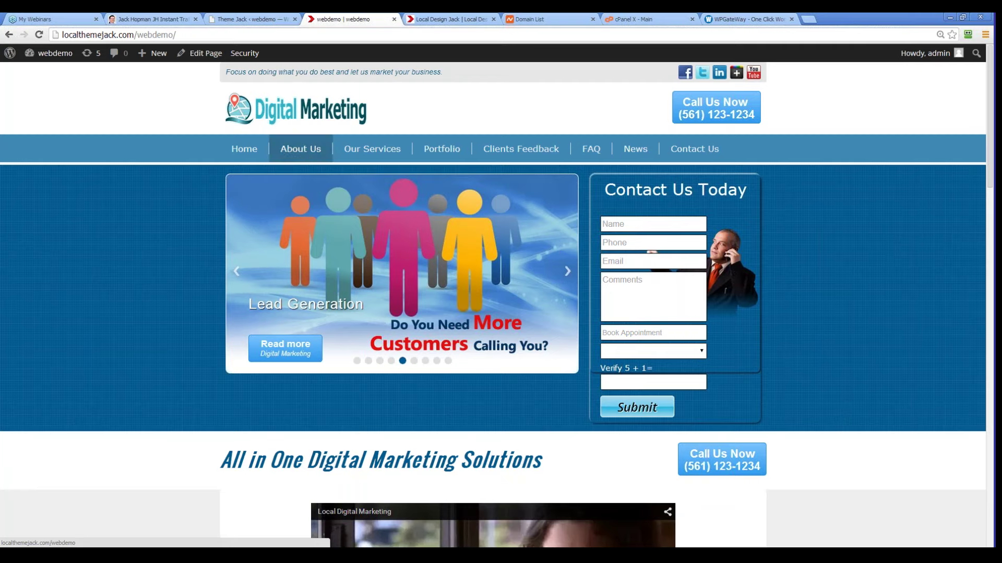
Step: Save the Red default style under the new name "red 2" in the Style Wizard and view the front page
{"action": "left_click", "coordinate": [237, 19]}
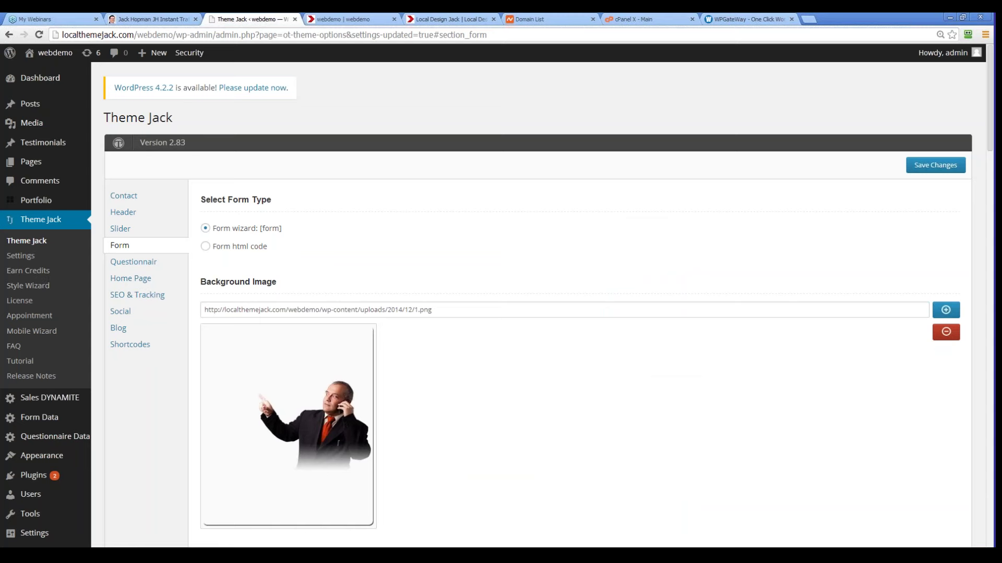
{"action": "left_click", "coordinate": [226, 258]}
{"action": "type", "text": "red 2"}
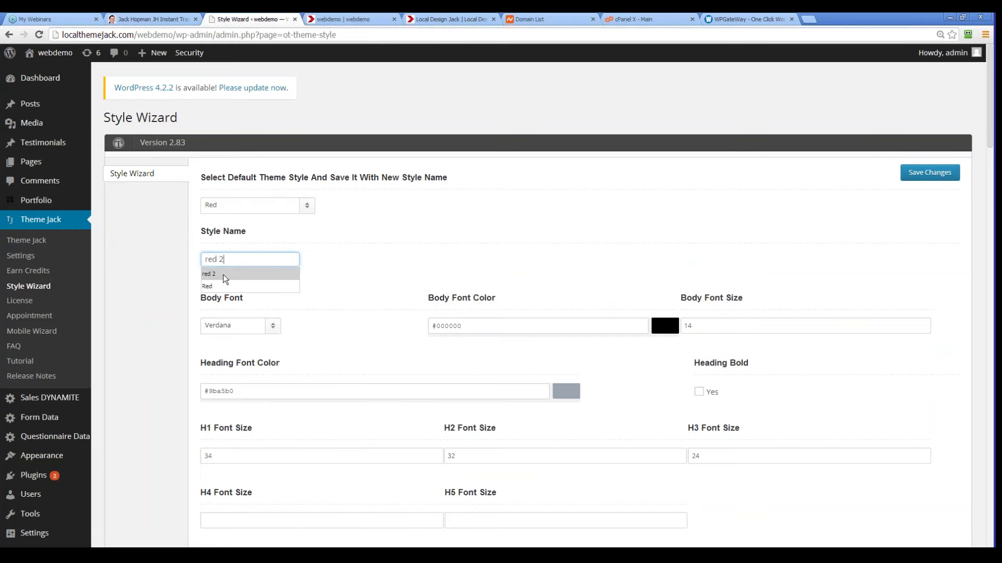
{"action": "left_click", "coordinate": [223, 275]}
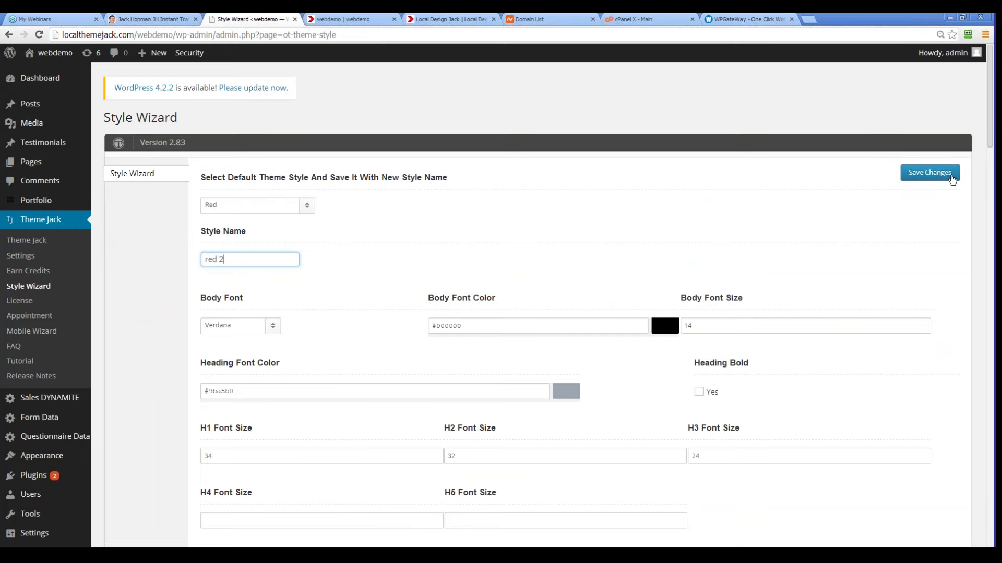
{"action": "left_click", "coordinate": [952, 177]}
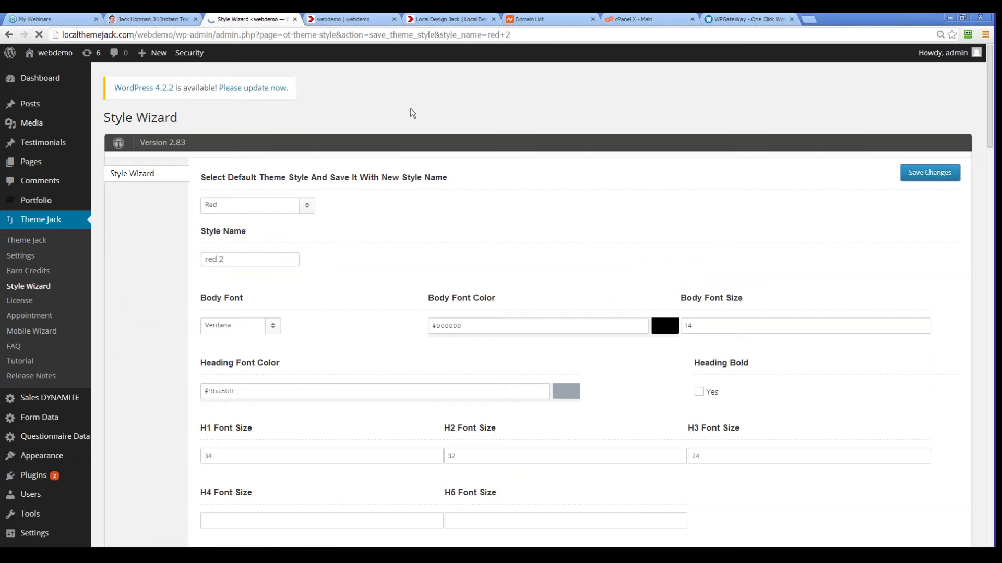
{"action": "left_click", "coordinate": [362, 19]}
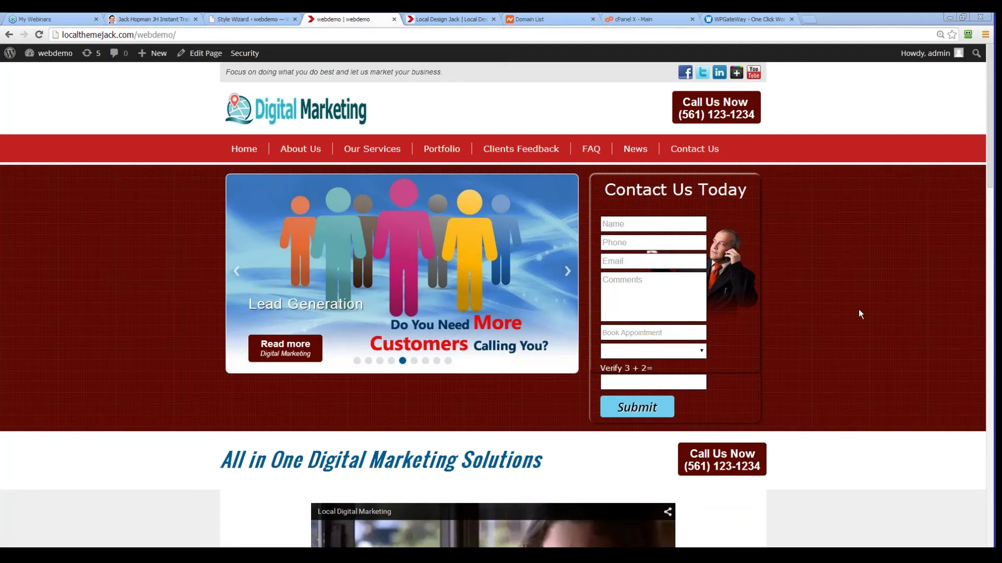
Step: Set the Form Background color of the red 2 style to #CC0000 in the Style Wizard
{"action": "left_click", "coordinate": [240, 19]}
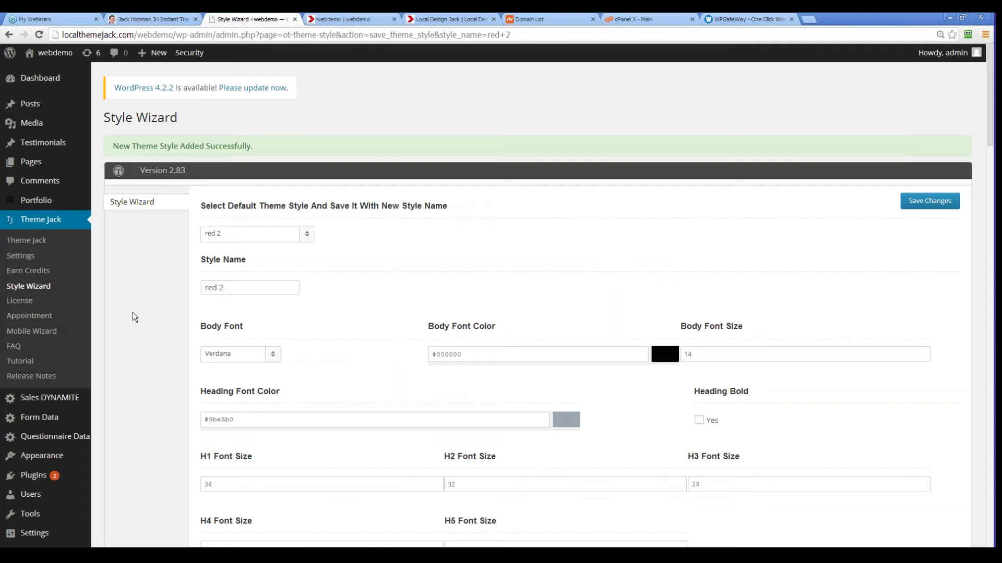
{"action": "scroll", "coordinate": [157, 344], "scroll_direction": "down", "scroll_amount": 6}
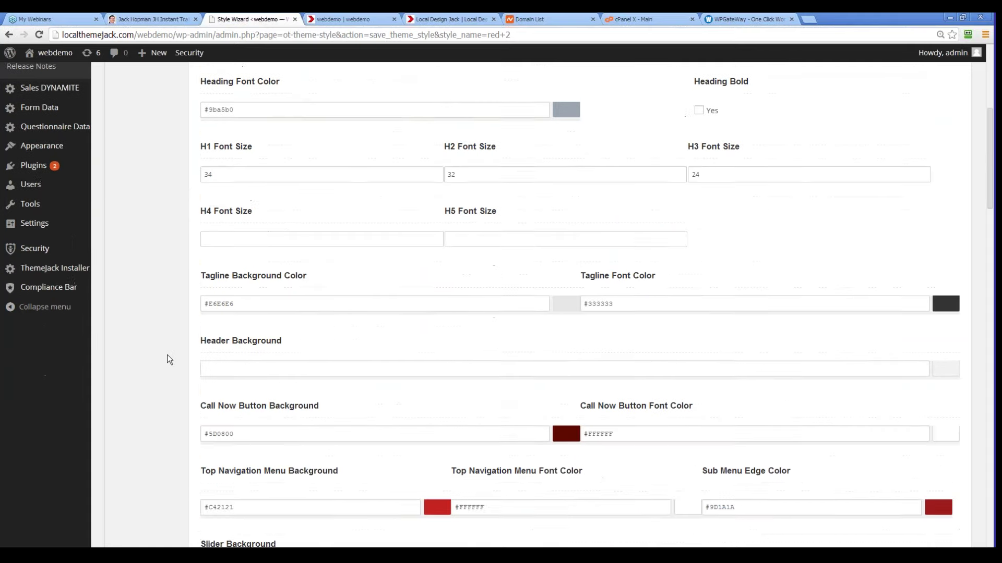
{"action": "scroll", "coordinate": [169, 360], "scroll_direction": "down", "scroll_amount": 3}
{"action": "scroll", "coordinate": [168, 360], "scroll_direction": "down", "scroll_amount": 1}
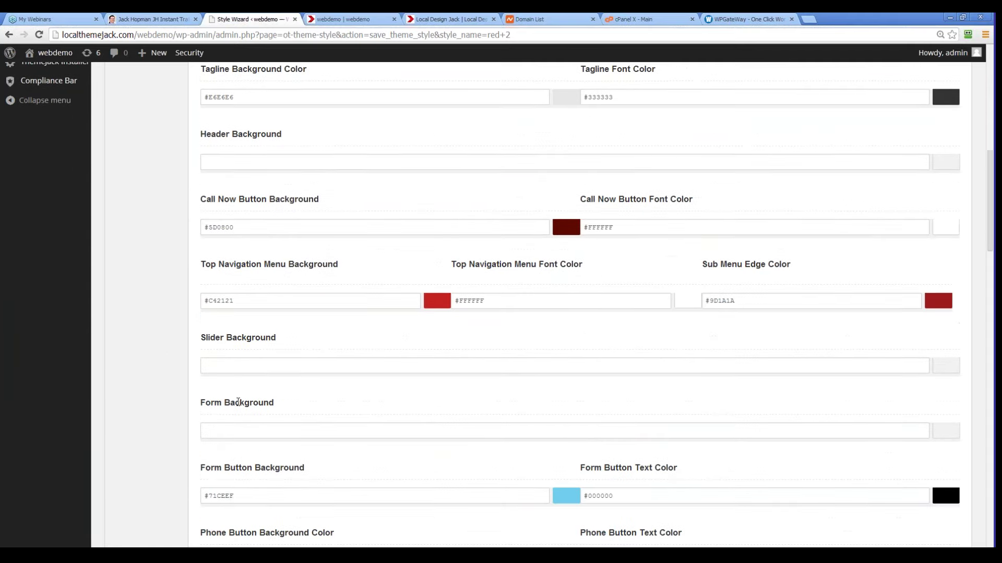
{"action": "left_click_drag", "start_coordinate": [274, 403], "coordinate": [202, 407]}
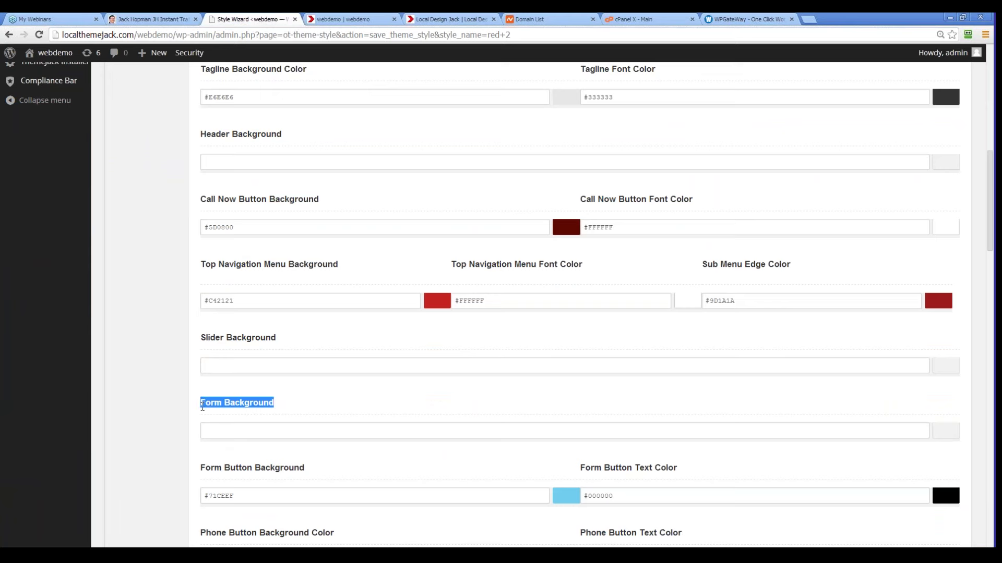
{"action": "left_click", "coordinate": [229, 427]}
{"action": "type", "text": "#CC0000"}
{"action": "left_click", "coordinate": [417, 395]}
Step: Save the changes to the red 2 style and reload the webdemo front page to check the form's background color
{"action": "scroll", "coordinate": [727, 224], "scroll_direction": "up", "scroll_amount": 9}
{"action": "left_click", "coordinate": [931, 151]}
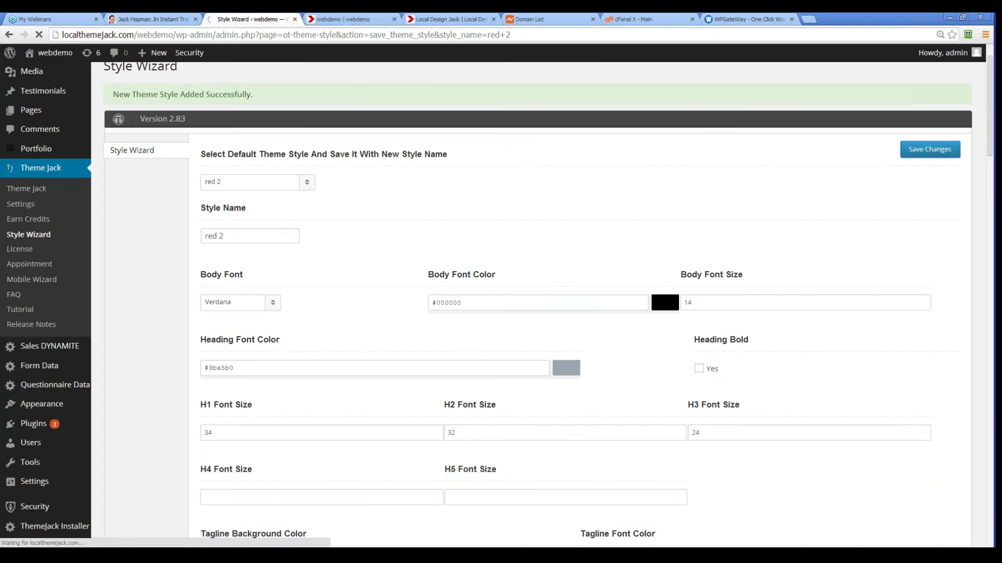
{"action": "left_click", "coordinate": [347, 20]}
{"action": "left_click", "coordinate": [39, 34]}
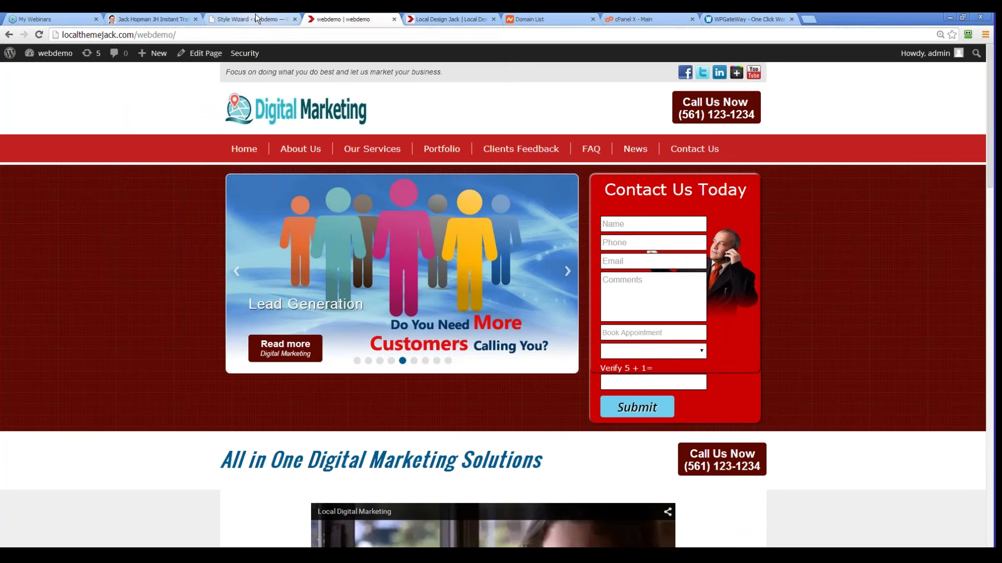
Step: Remove the contact form's background image in Theme Jack's form options
{"action": "left_click", "coordinate": [255, 13]}
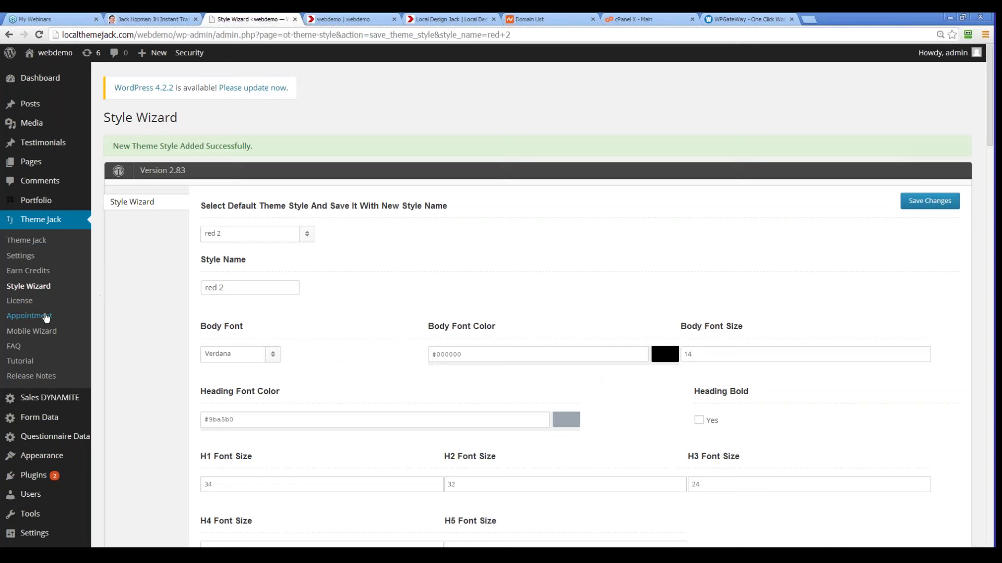
{"action": "left_click", "coordinate": [26, 239]}
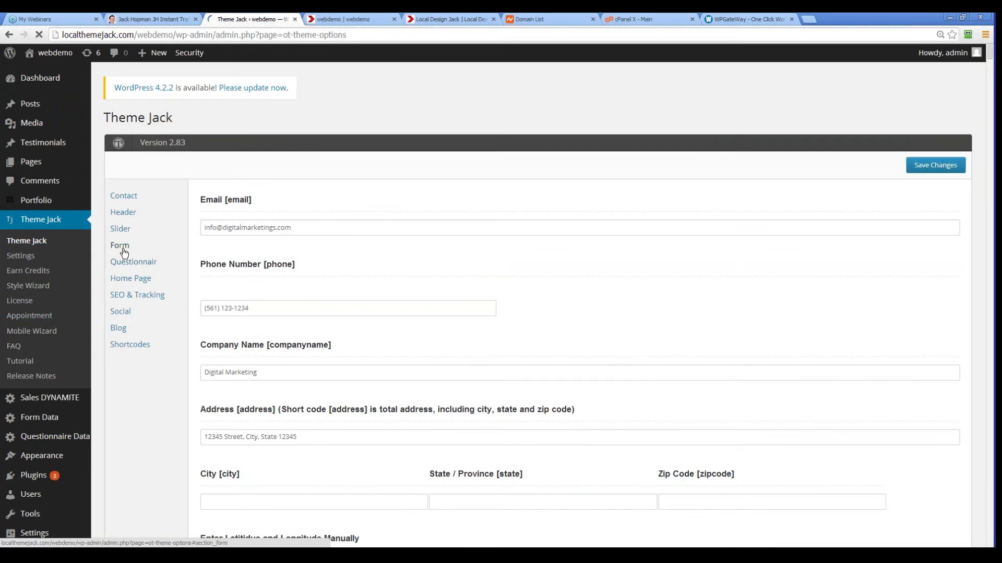
{"action": "left_click", "coordinate": [122, 246]}
{"action": "scroll", "coordinate": [503, 400], "scroll_direction": "down", "scroll_amount": 2}
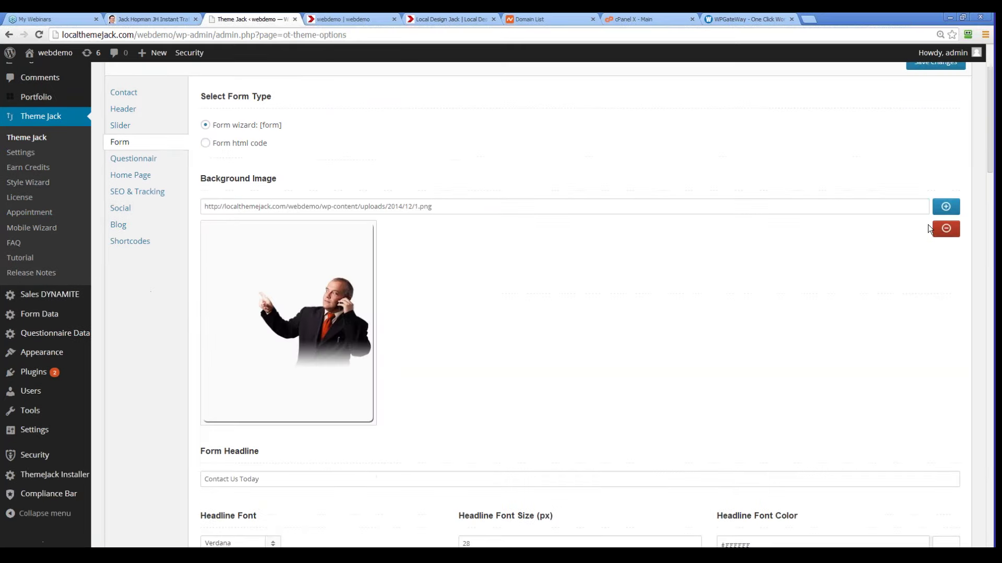
{"action": "left_click", "coordinate": [946, 228]}
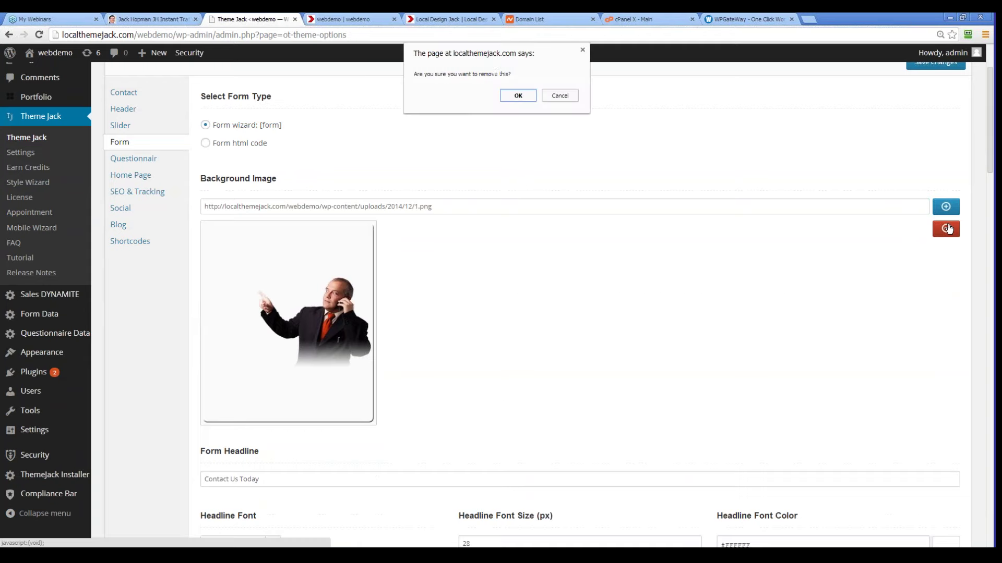
{"action": "left_click", "coordinate": [517, 97]}
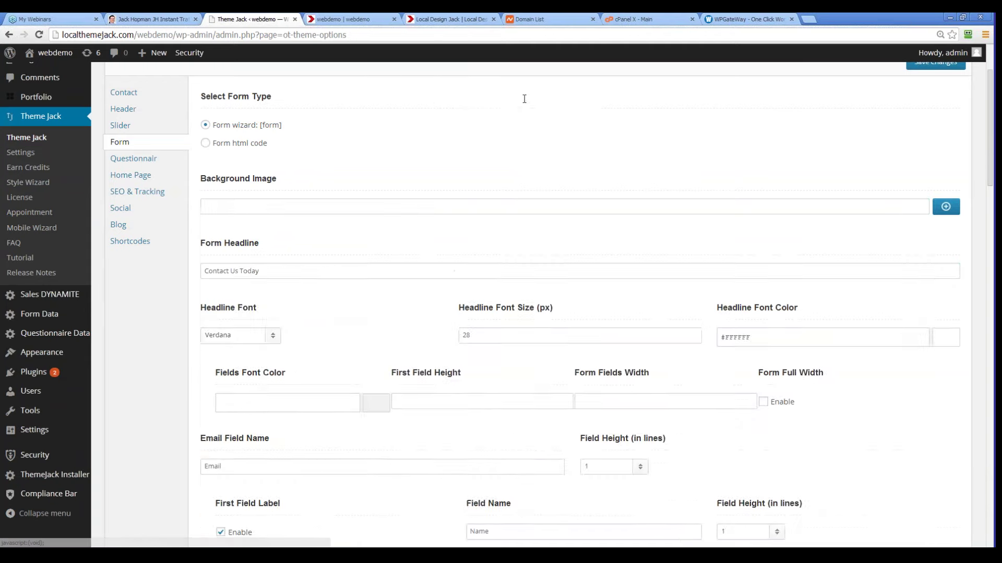
Step: Save the theme options and reload the webdemo front page to check the form without its background image
{"action": "scroll", "coordinate": [891, 88], "scroll_direction": "up", "scroll_amount": 2}
{"action": "left_click", "coordinate": [934, 165]}
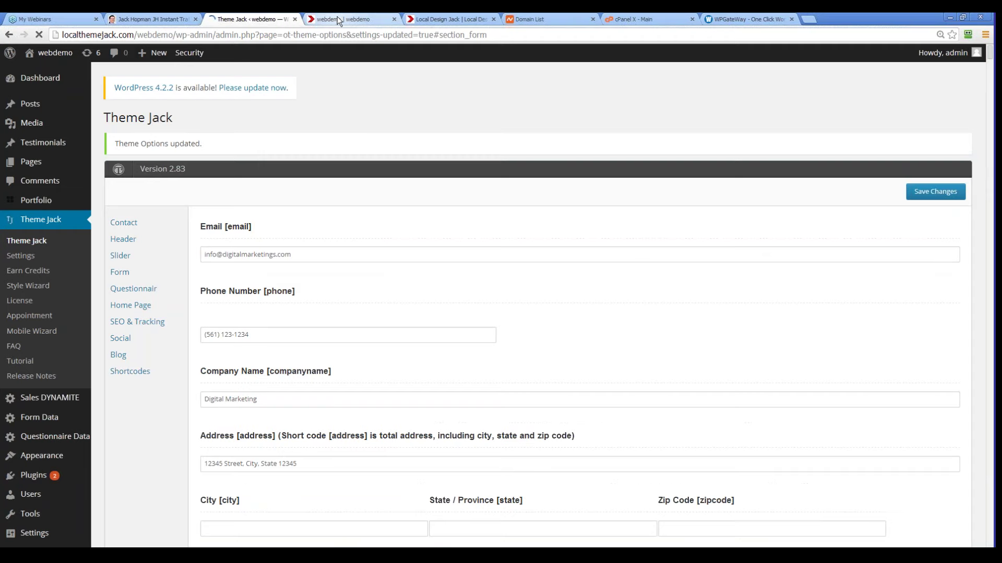
{"action": "left_click", "coordinate": [347, 21]}
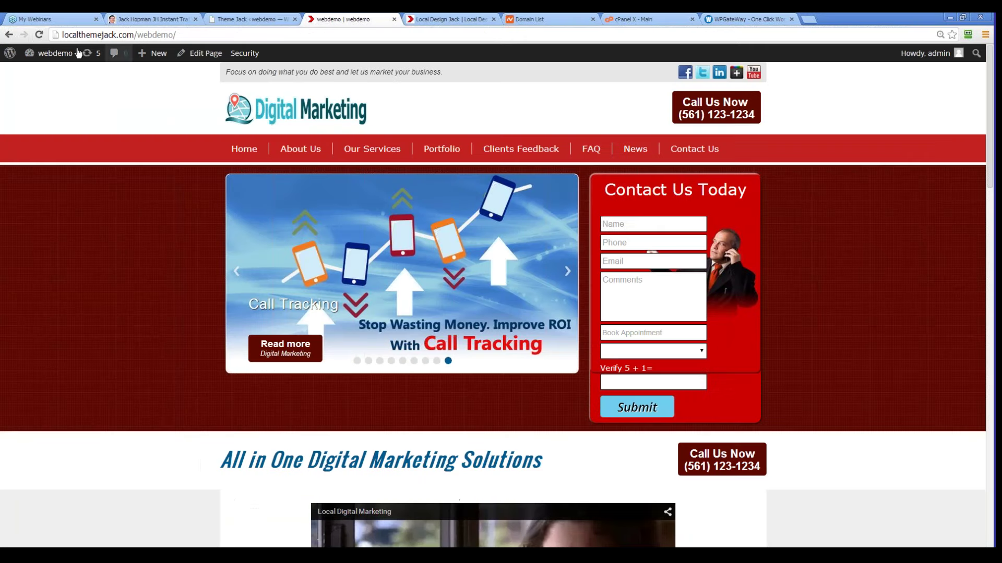
{"action": "left_click", "coordinate": [41, 35]}
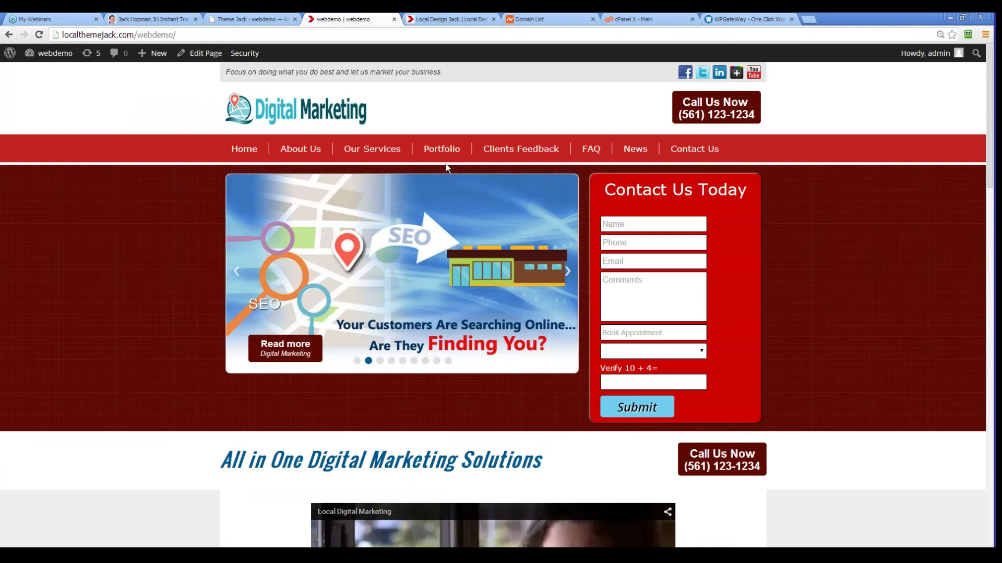
Step: Enable Form Full Width in Theme Jack's form options
{"action": "left_click", "coordinate": [254, 19]}
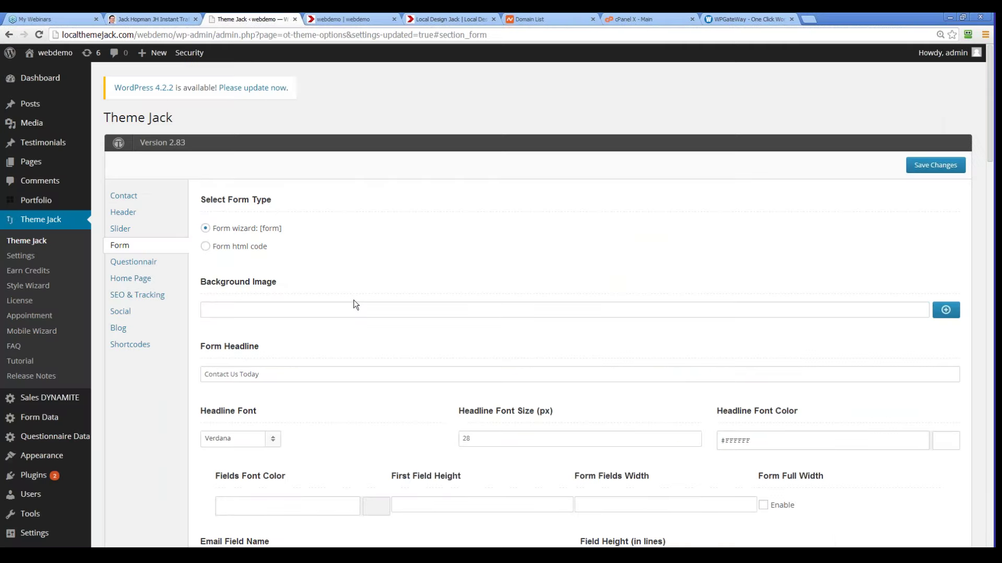
{"action": "scroll", "coordinate": [352, 297], "scroll_direction": "down", "scroll_amount": 2}
{"action": "scroll", "coordinate": [364, 304], "scroll_direction": "down", "scroll_amount": 3}
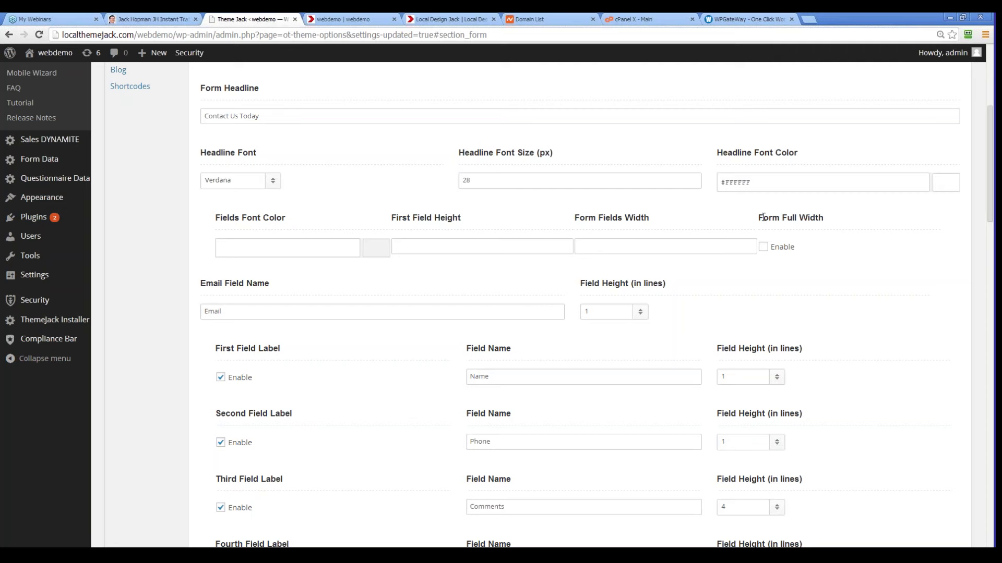
{"action": "left_click_drag", "start_coordinate": [762, 218], "coordinate": [821, 218]}
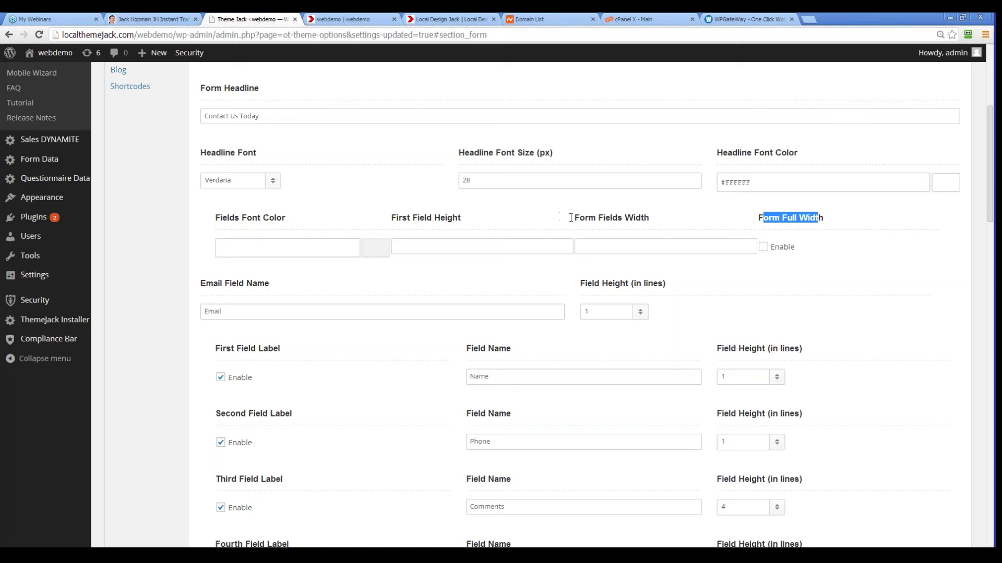
{"action": "left_click_drag", "start_coordinate": [588, 218], "coordinate": [659, 217]}
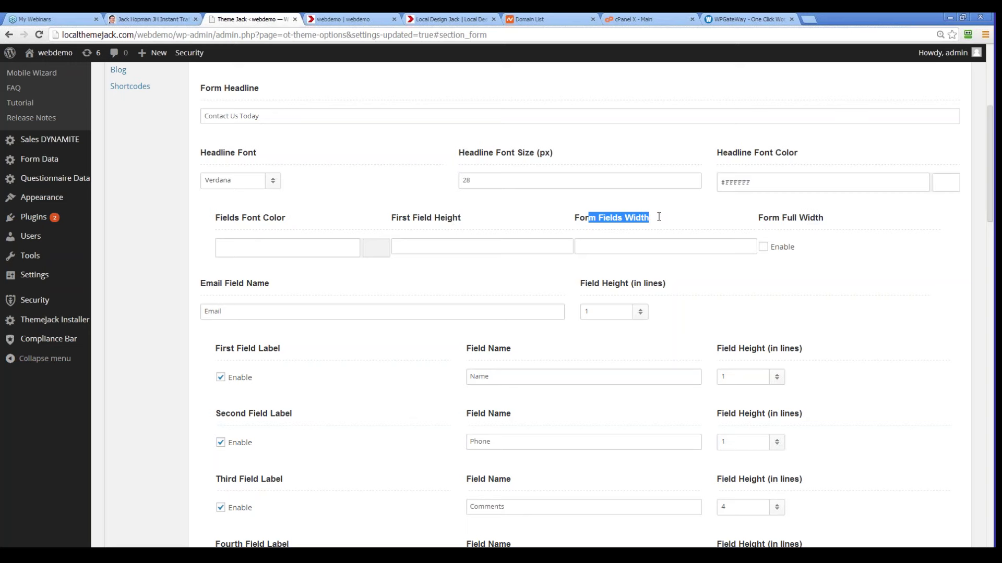
{"action": "left_click", "coordinate": [762, 251]}
Step: Save the full-width form setting and reload the webdemo front page to check the width of the form fields
{"action": "scroll", "coordinate": [780, 265], "scroll_direction": "up", "scroll_amount": 5}
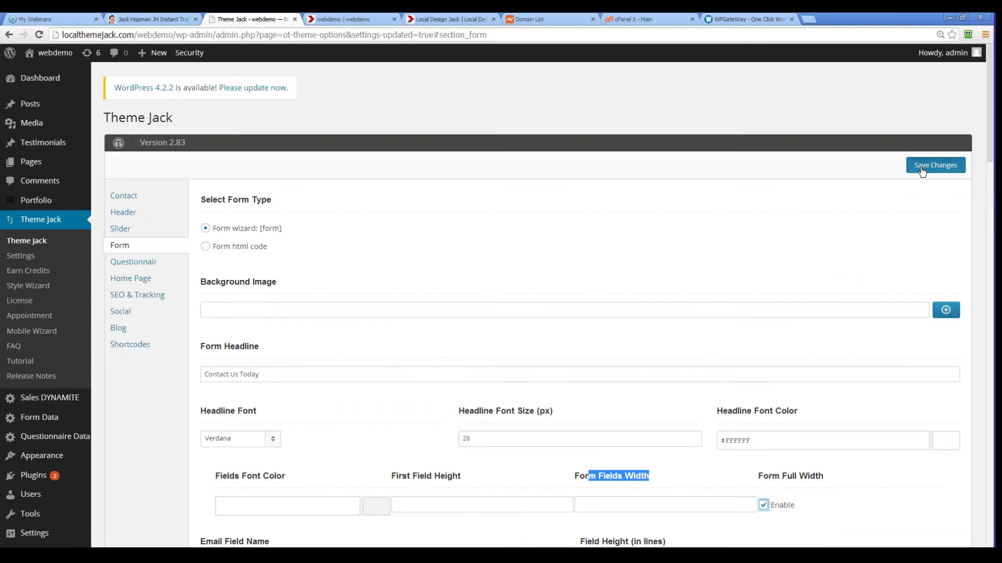
{"action": "left_click", "coordinate": [921, 172]}
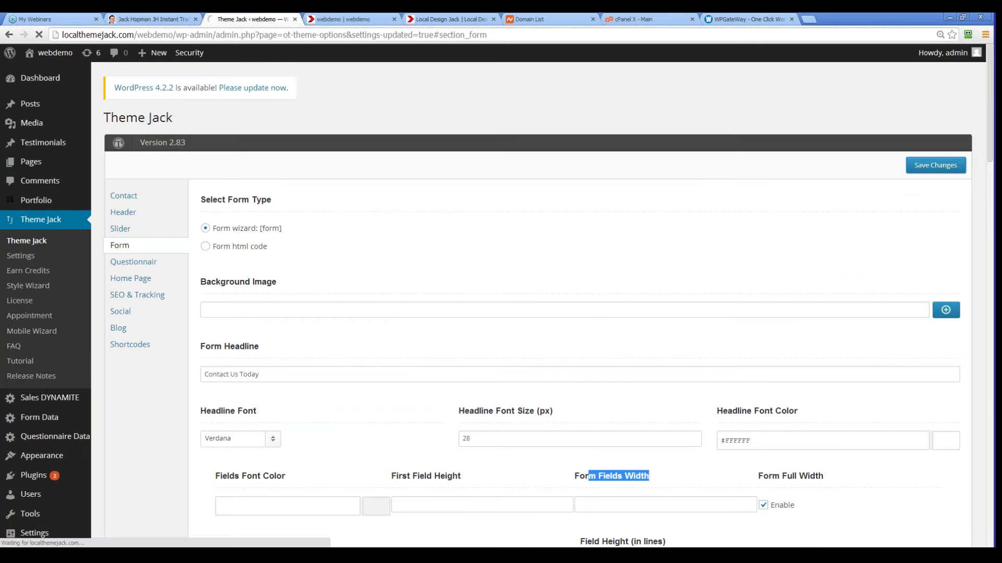
{"action": "left_click", "coordinate": [358, 16]}
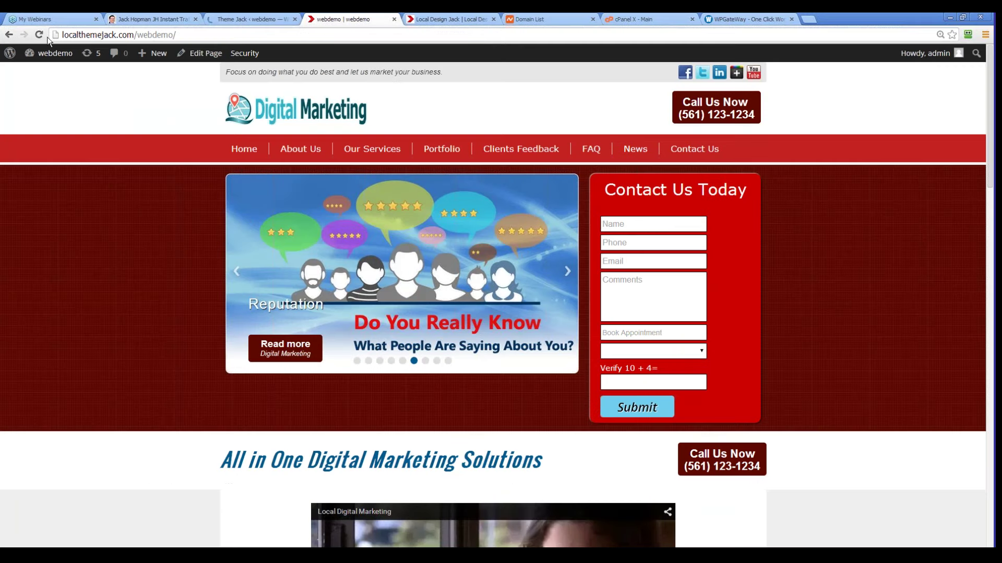
{"action": "left_click", "coordinate": [38, 34]}
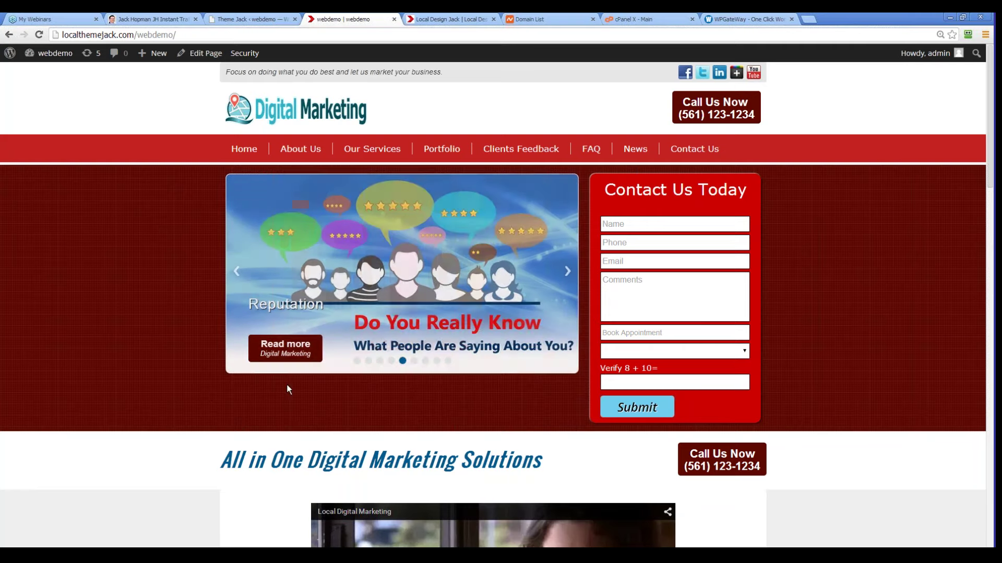
Step: Upload Silder-Footer.jpg to the media library and set it as the Slider Footer Image in Theme Jack's slider options
{"action": "left_click", "coordinate": [232, 19]}
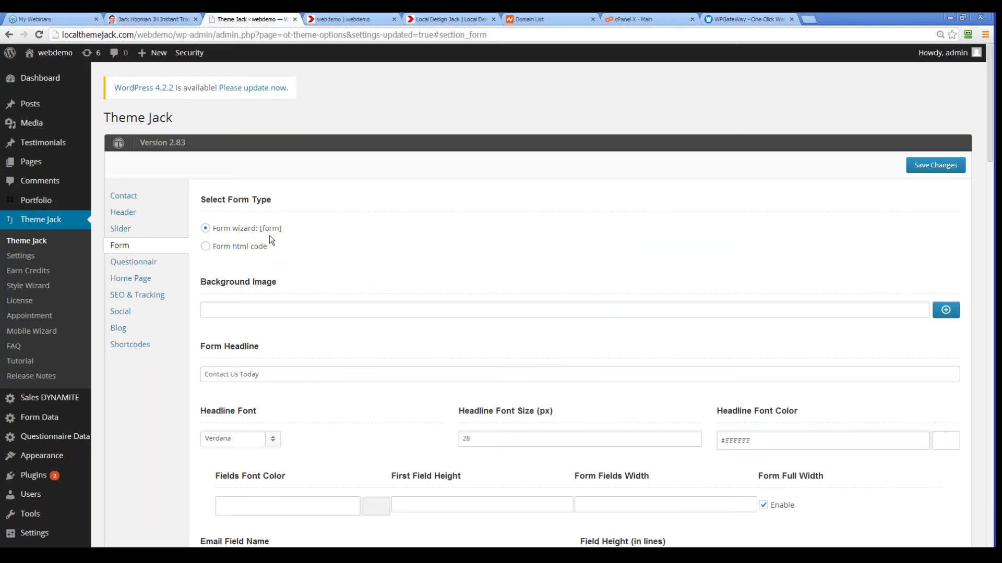
{"action": "left_click", "coordinate": [119, 229]}
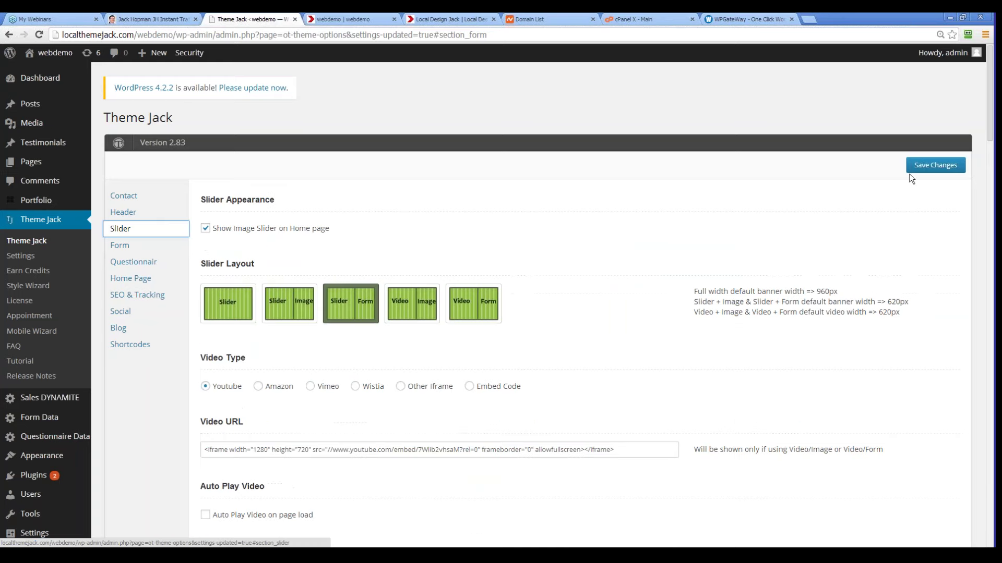
{"action": "left_click_drag", "start_coordinate": [988, 97], "coordinate": [950, 518]}
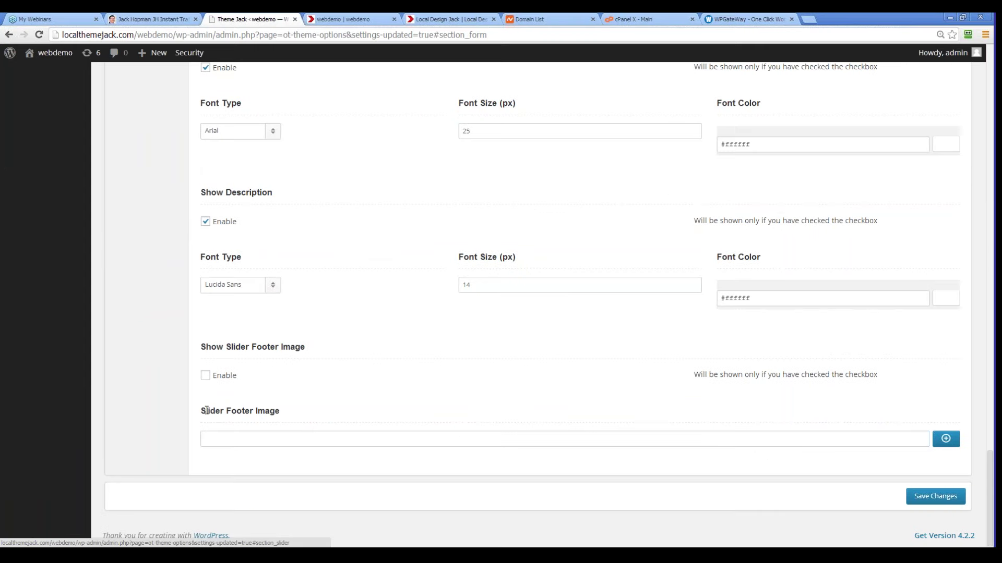
{"action": "left_click_drag", "start_coordinate": [206, 411], "coordinate": [276, 411]}
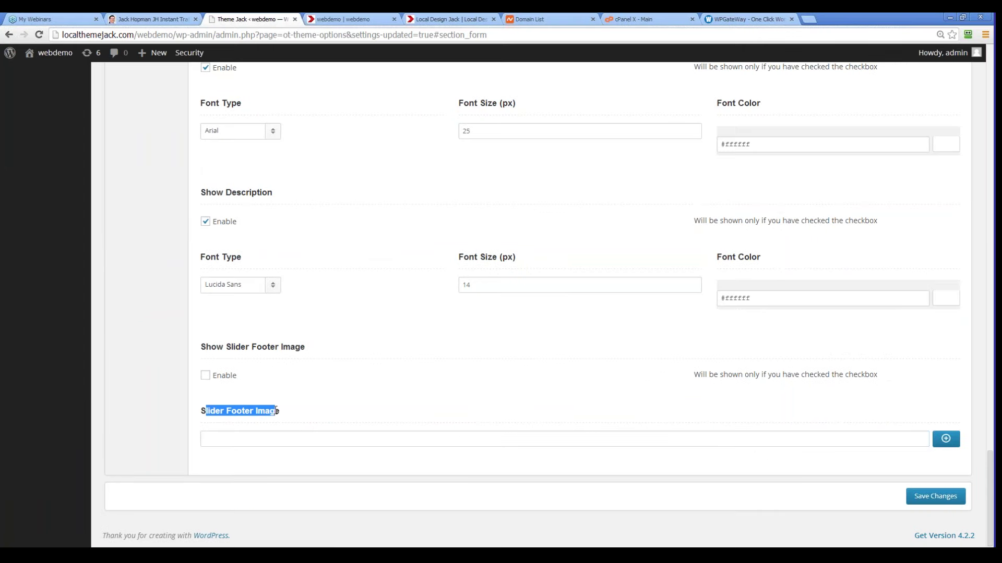
{"action": "left_click", "coordinate": [945, 439]}
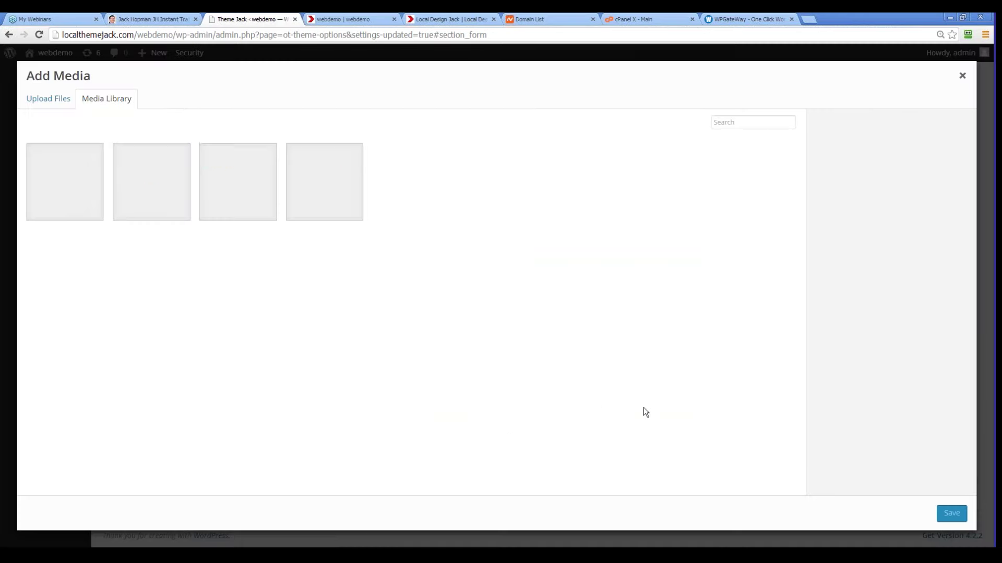
{"action": "left_click", "coordinate": [60, 103]}
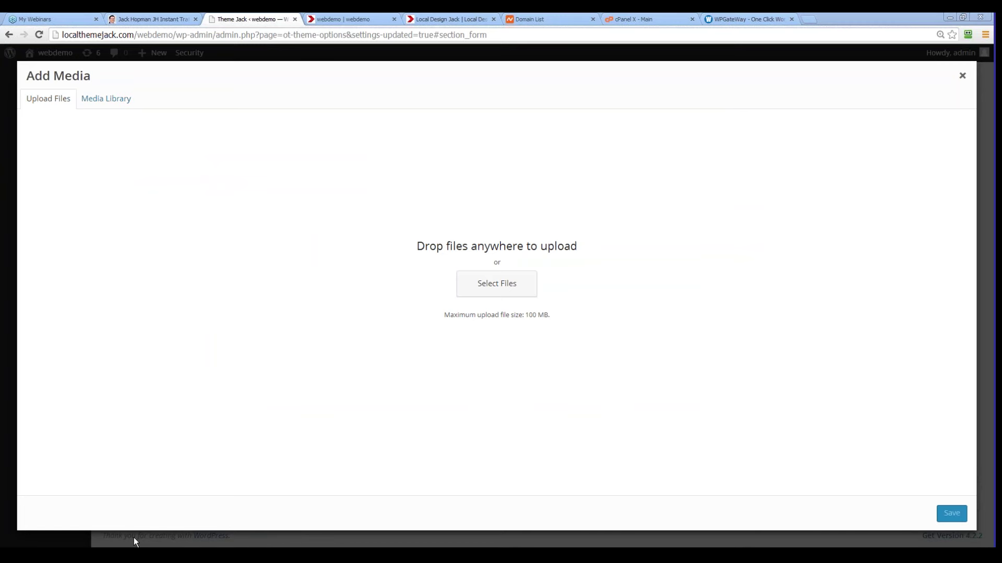
{"action": "left_click_drag", "start_coordinate": [847, 220], "coordinate": [537, 252]}
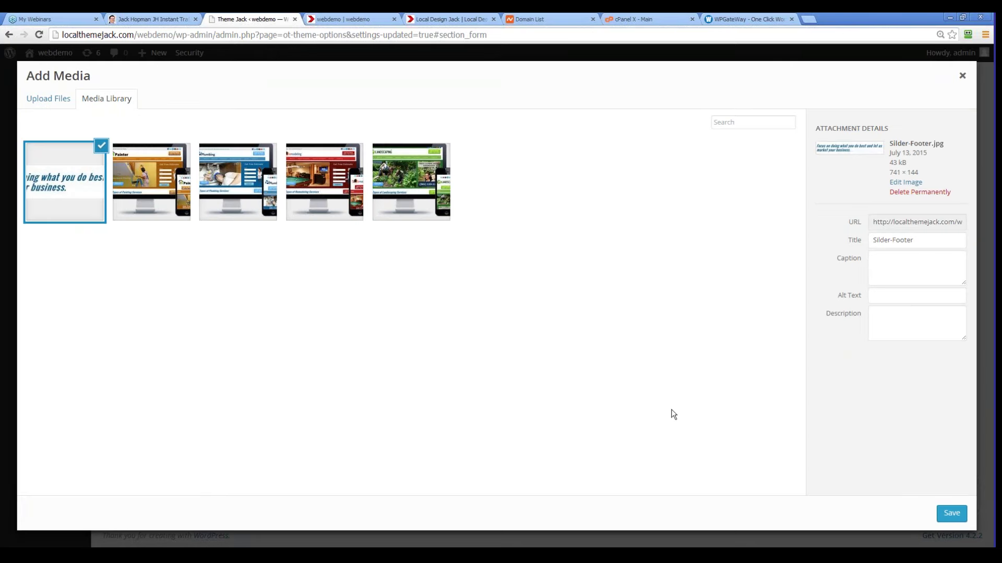
{"action": "left_click", "coordinate": [952, 513]}
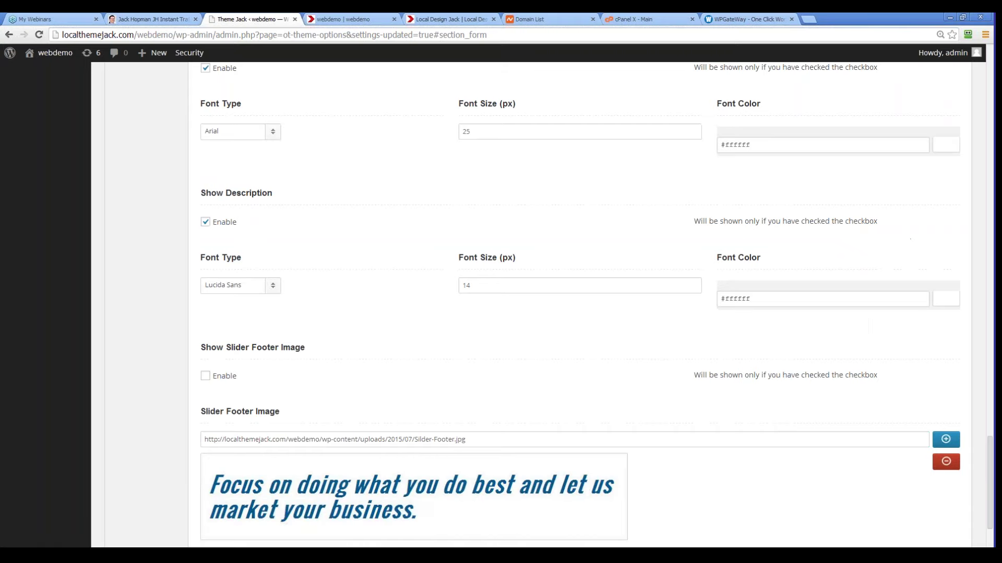
Step: Save the slider options and reload the webdemo front page to check for the slider footer image
{"action": "scroll", "coordinate": [849, 385], "scroll_direction": "up", "scroll_amount": 15}
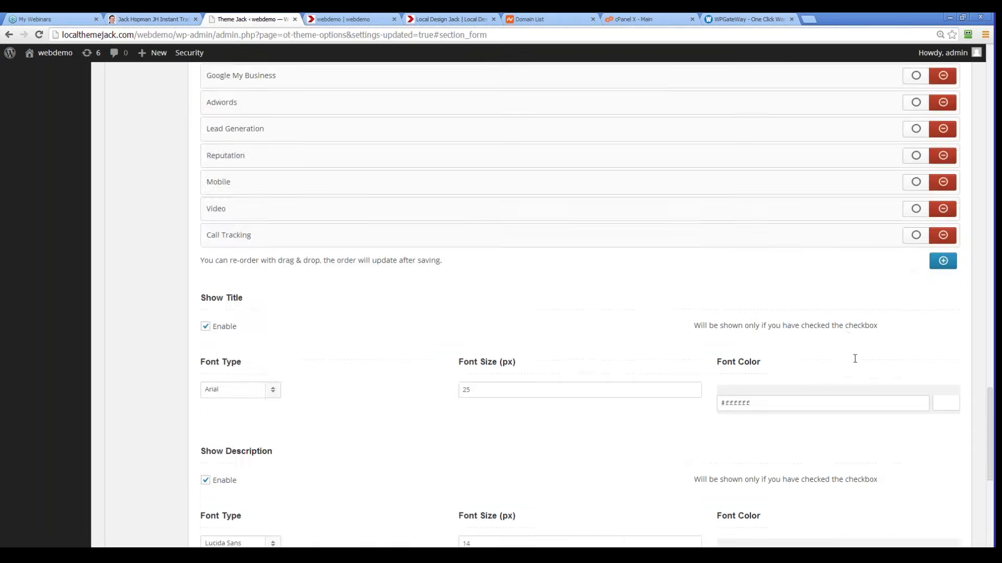
{"action": "scroll", "coordinate": [884, 271], "scroll_direction": "up", "scroll_amount": 15}
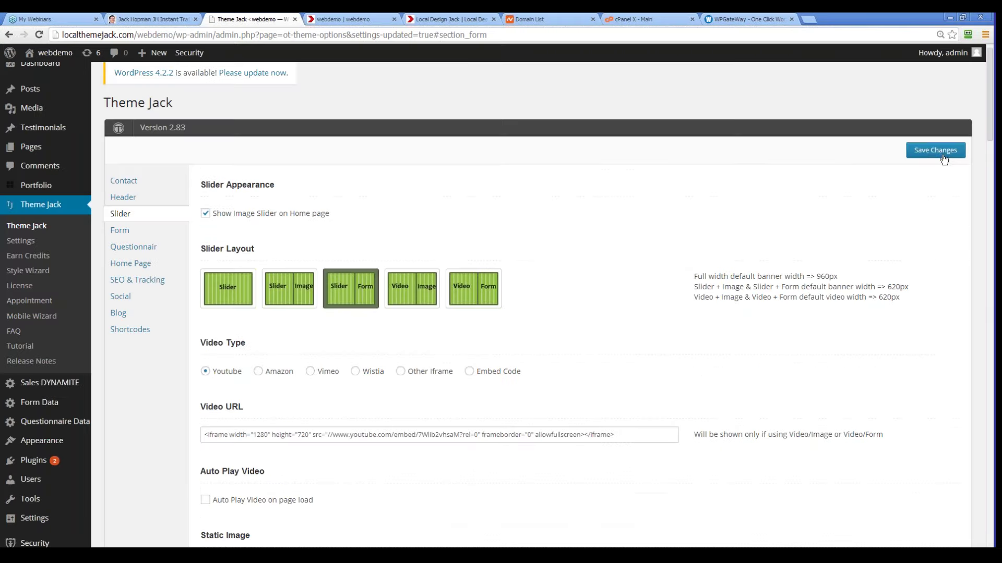
{"action": "left_click", "coordinate": [941, 155]}
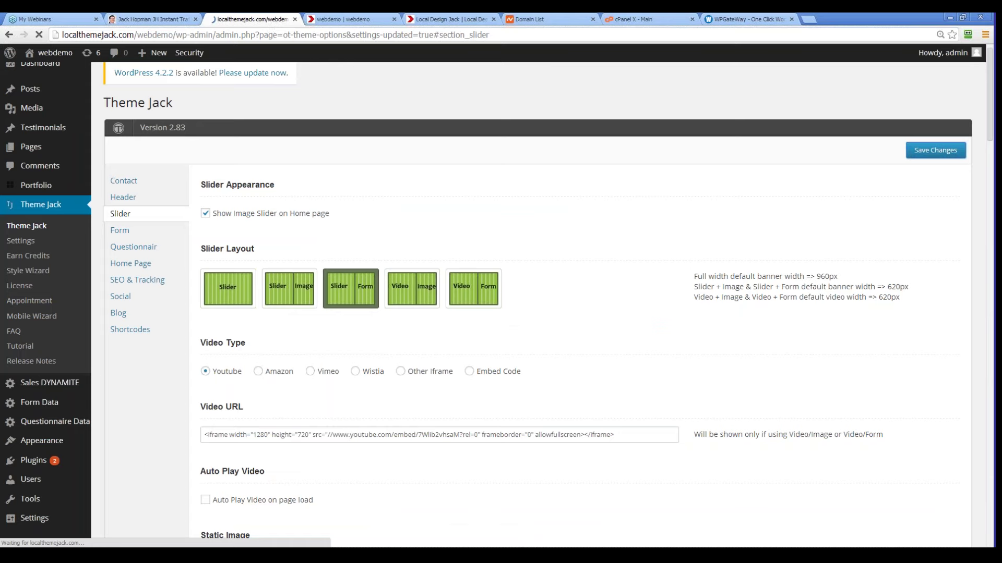
{"action": "left_click", "coordinate": [342, 19]}
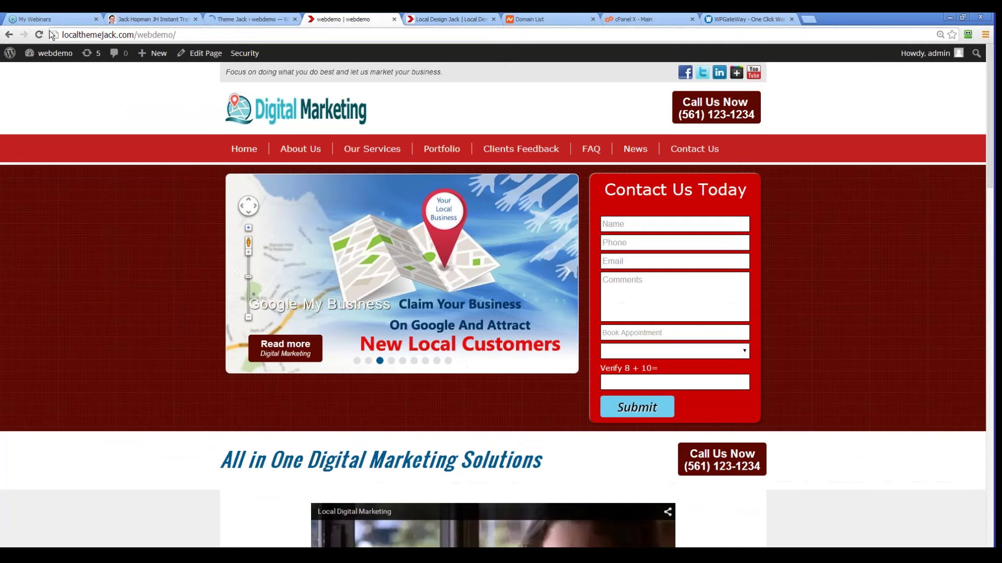
{"action": "left_click", "coordinate": [39, 34]}
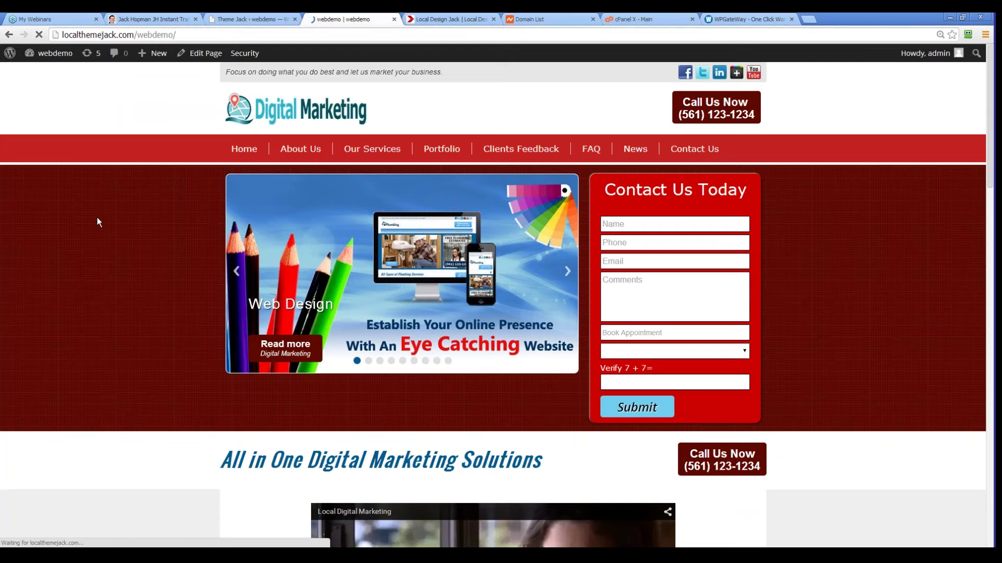
Step: Save Theme Jack's slider options again and refresh the webdemo front page to check the area beneath the slider
{"action": "mouse_move", "coordinate": [245, 53]}
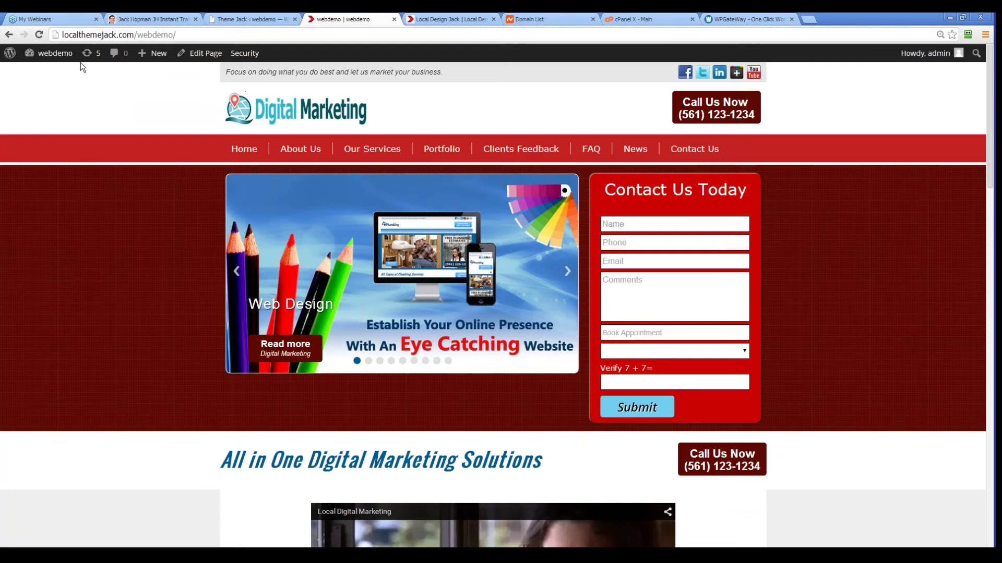
{"action": "left_click", "coordinate": [249, 20]}
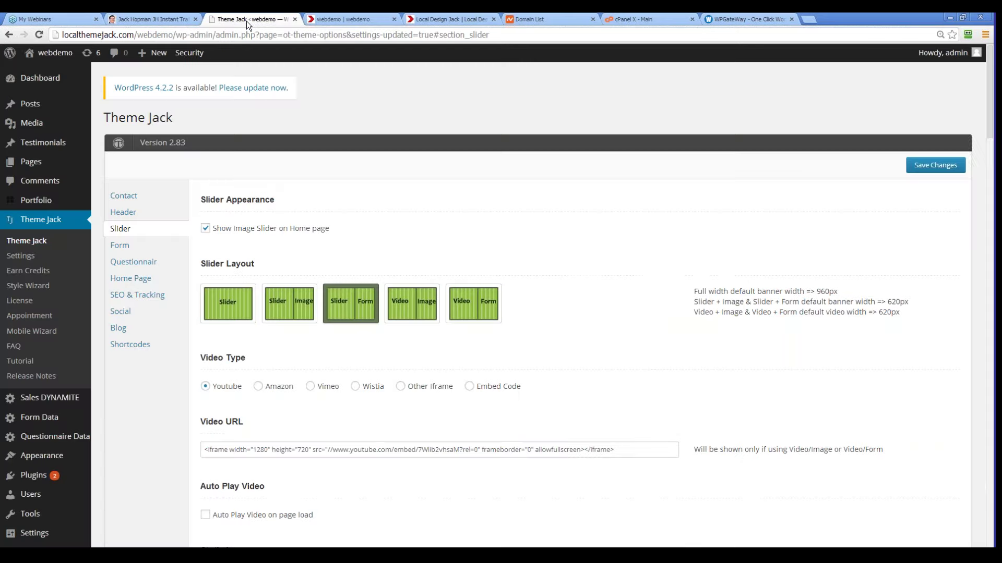
{"action": "left_click_drag", "start_coordinate": [993, 83], "coordinate": [962, 505]}
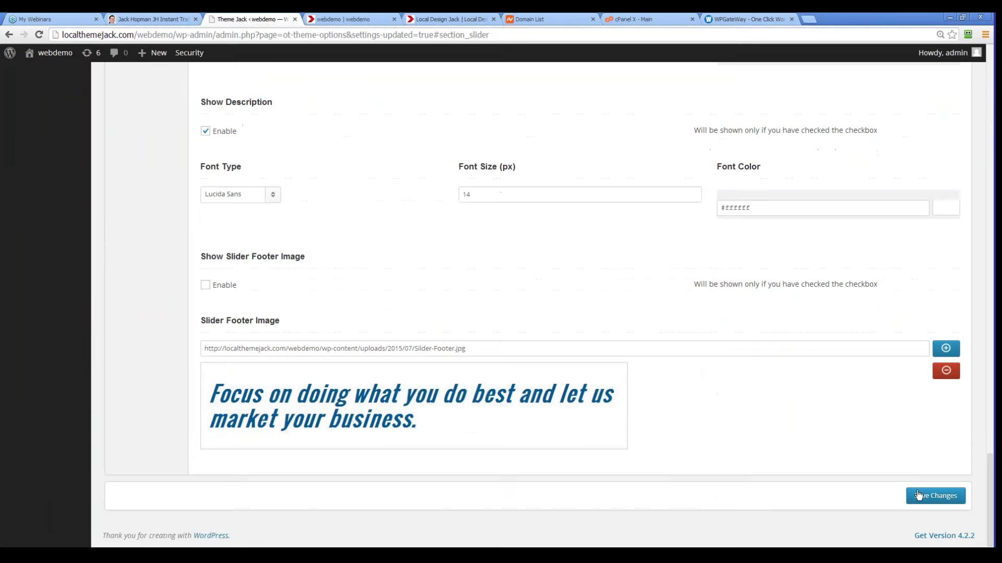
{"action": "left_click", "coordinate": [930, 499]}
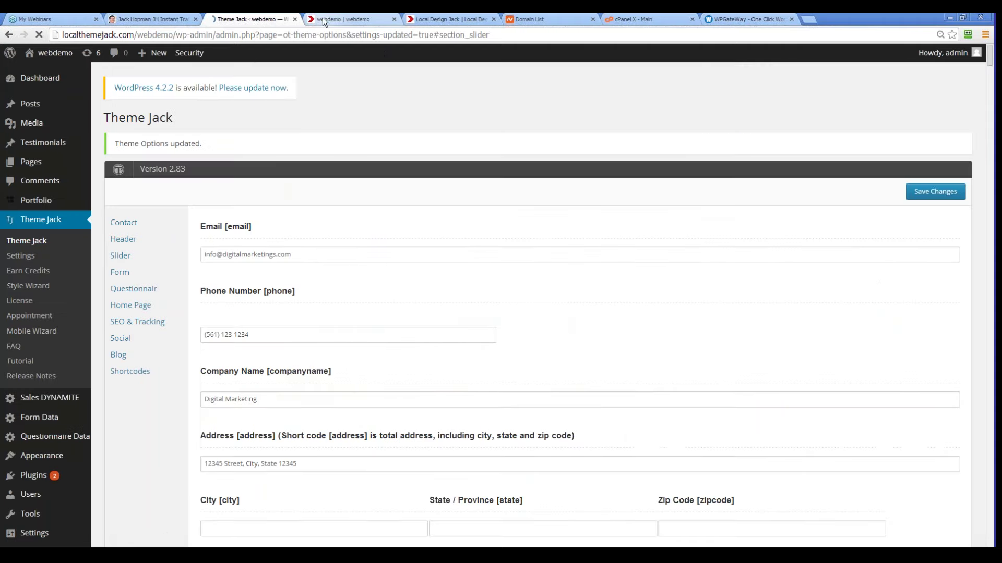
{"action": "left_click", "coordinate": [324, 19]}
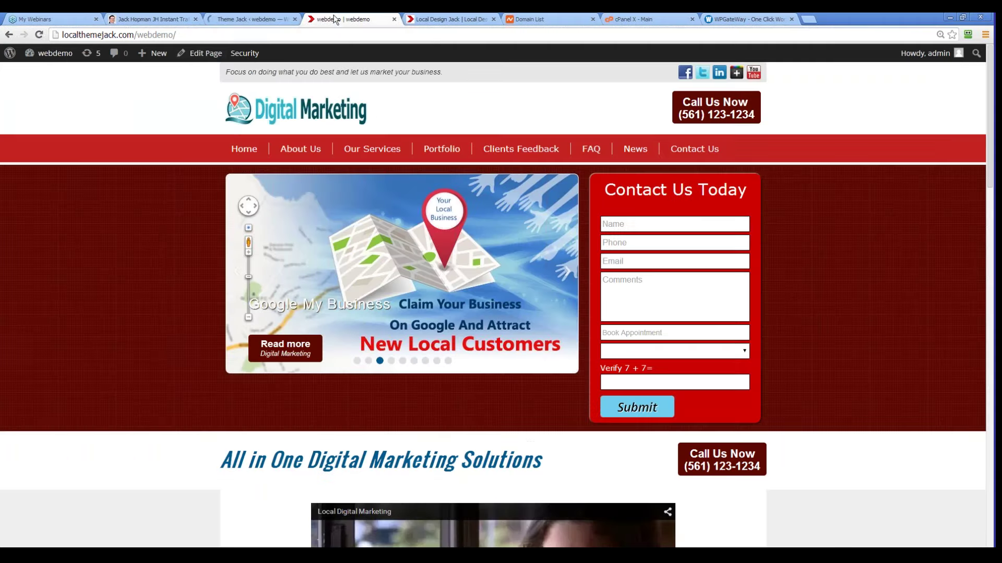
{"action": "left_click", "coordinate": [39, 34]}
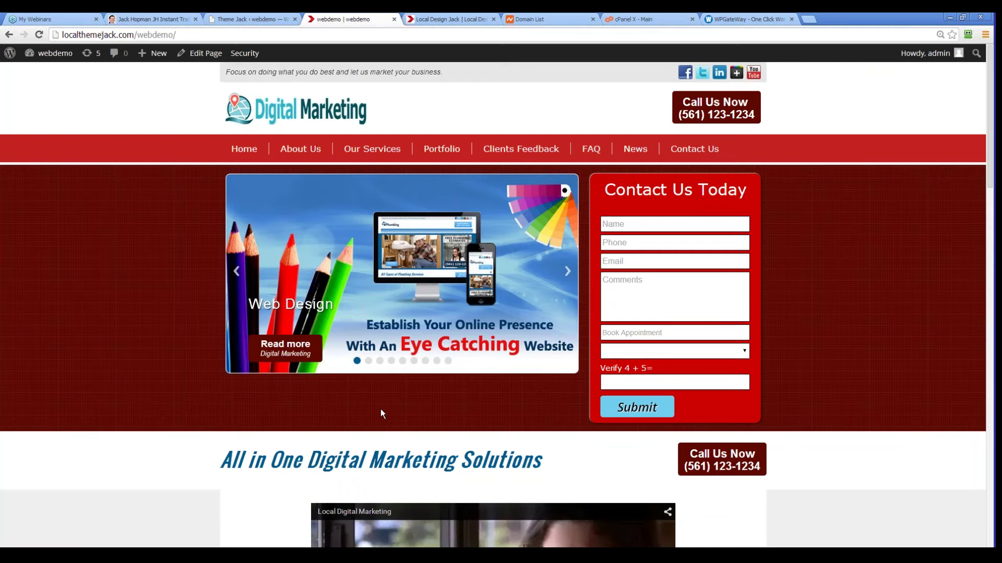
{"action": "scroll", "coordinate": [525, 405], "scroll_direction": "down", "scroll_amount": 3}
{"action": "scroll", "coordinate": [525, 404], "scroll_direction": "up", "scroll_amount": 3}
Step: Set the height of the third form field, Comments, to 6 lines in Theme Jack's form options
{"action": "left_click", "coordinate": [250, 16]}
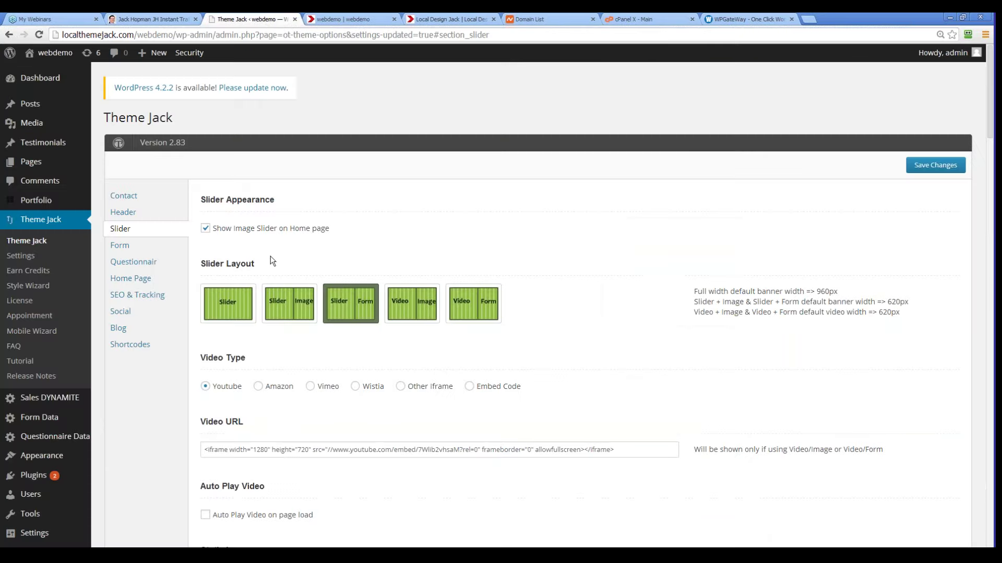
{"action": "left_click", "coordinate": [119, 245]}
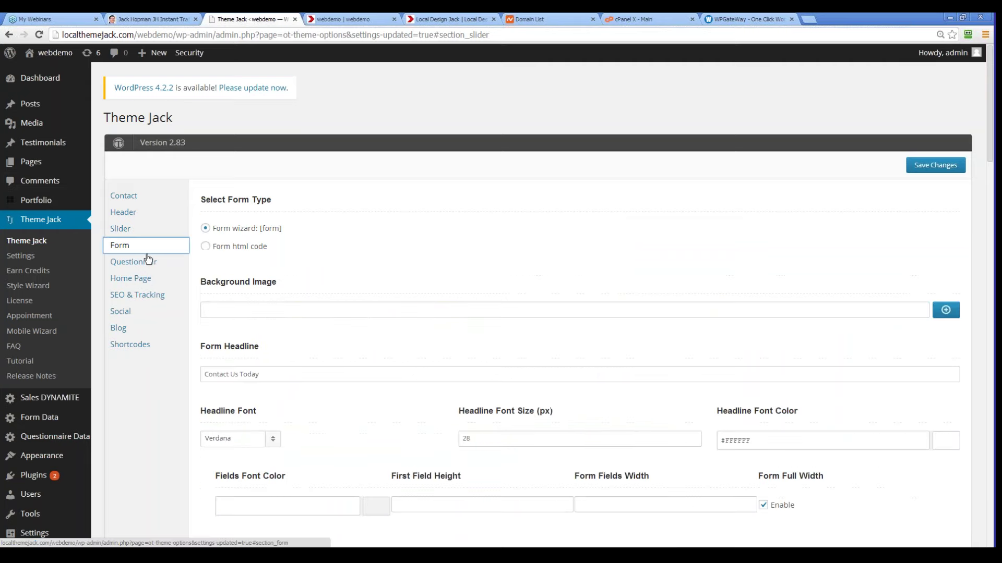
{"action": "scroll", "coordinate": [465, 295], "scroll_direction": "down", "scroll_amount": 2}
{"action": "scroll", "coordinate": [776, 403], "scroll_direction": "down", "scroll_amount": 6}
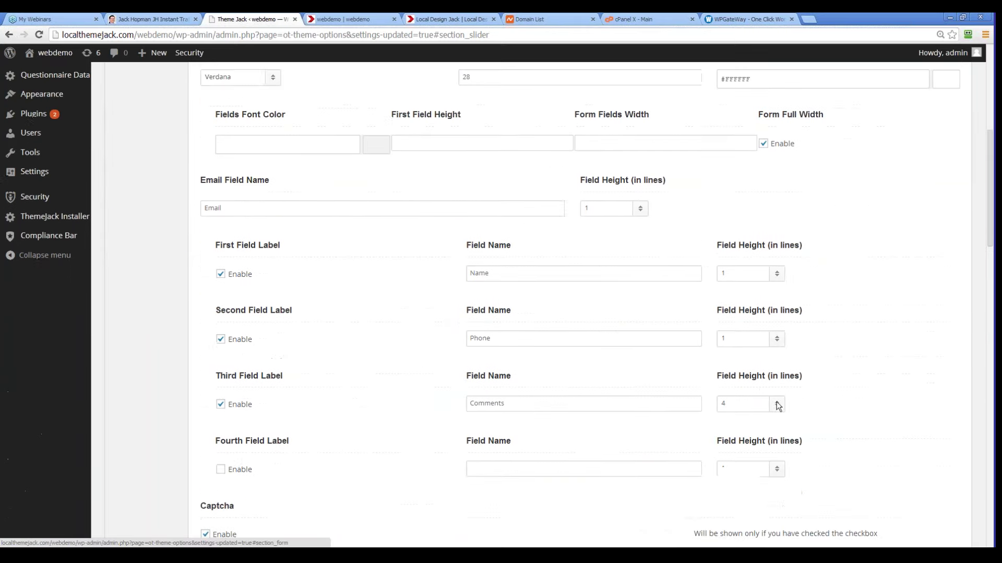
{"action": "left_click", "coordinate": [775, 353]}
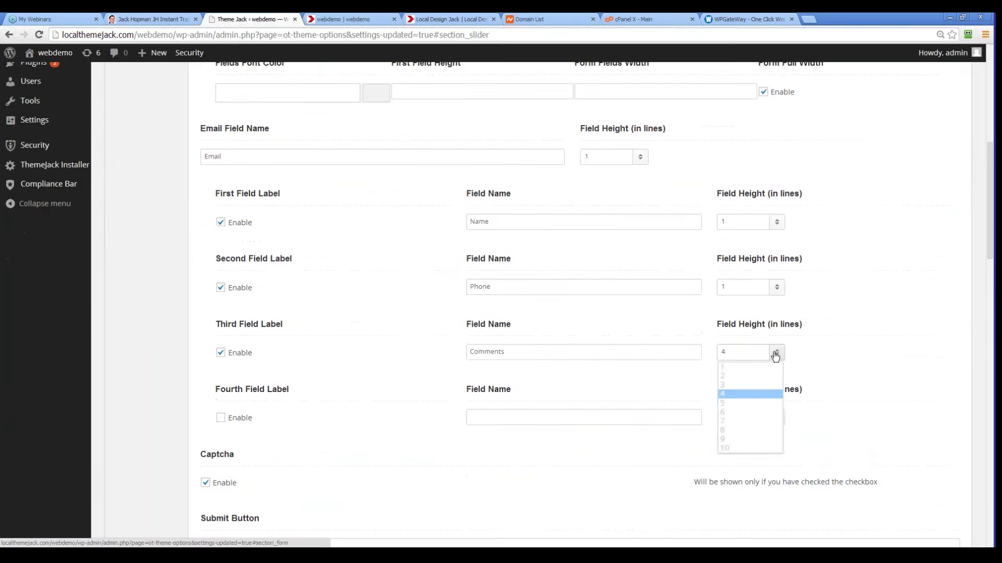
{"action": "left_click", "coordinate": [724, 412]}
{"action": "scroll", "coordinate": [887, 336], "scroll_direction": "up", "scroll_amount": 8}
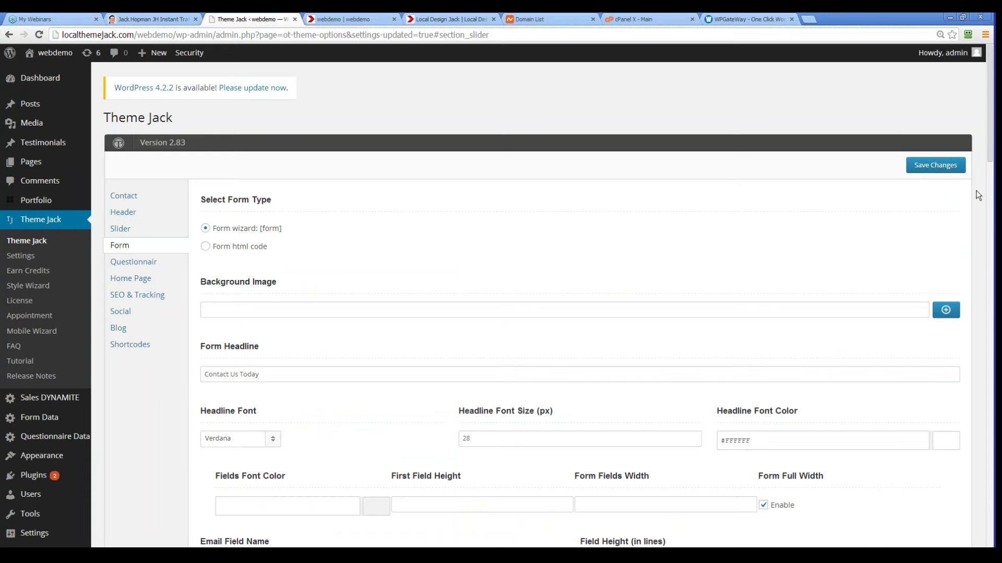
{"action": "mouse_move", "coordinate": [989, 157]}
{"action": "left_mouse_down"}
{"action": "mouse_move", "coordinate": [954, 524]}
{"action": "mouse_move", "coordinate": [962, 536]}
{"action": "mouse_move", "coordinate": [982, 139]}
{"action": "left_mouse_up"}
Step: Enable Show Slider Footer Image in Theme Jack's slider options and save the changes
{"action": "left_click", "coordinate": [121, 229]}
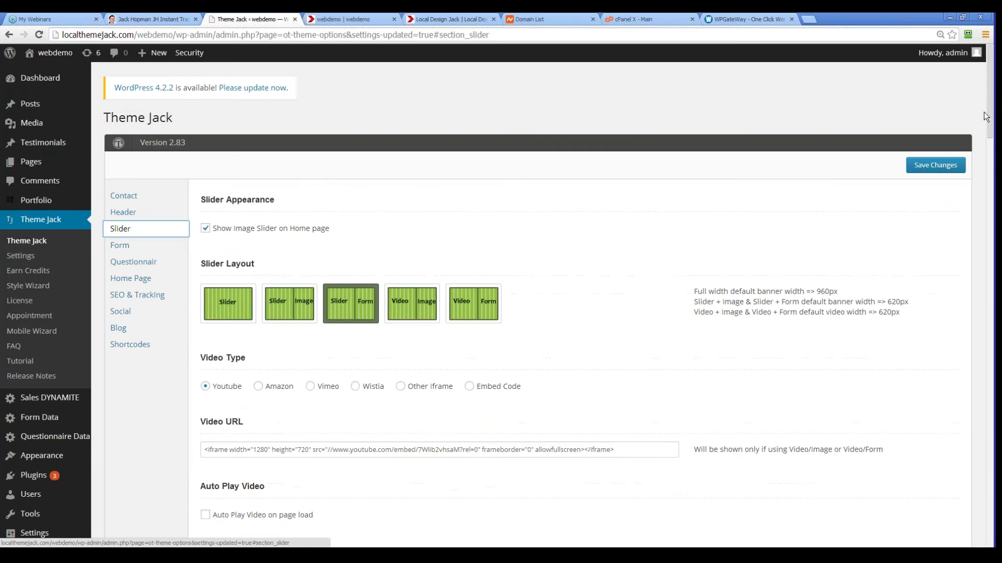
{"action": "left_click_drag", "start_coordinate": [989, 125], "coordinate": [934, 504]}
{"action": "scroll", "coordinate": [936, 503], "scroll_direction": "down", "scroll_amount": 4}
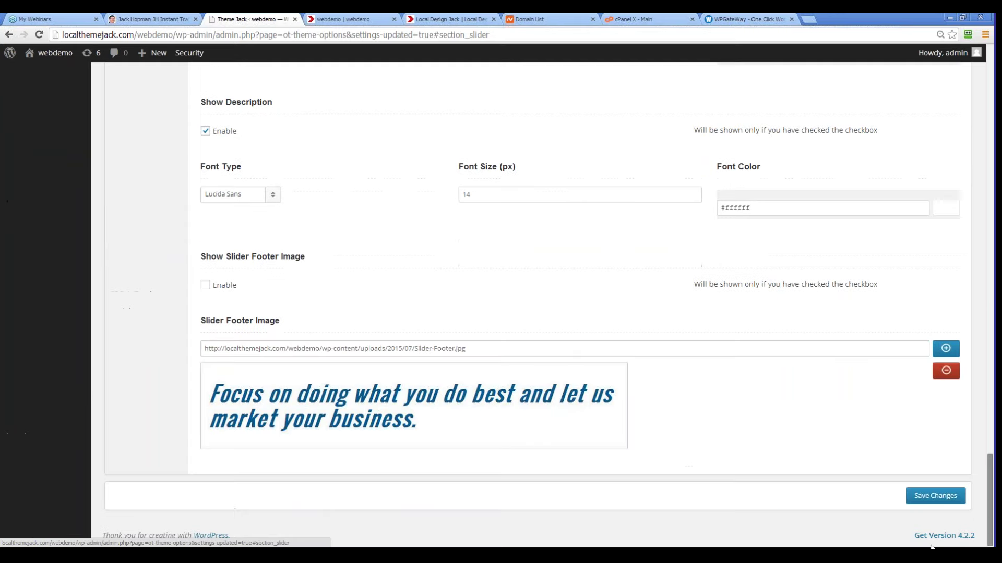
{"action": "left_click", "coordinate": [206, 287]}
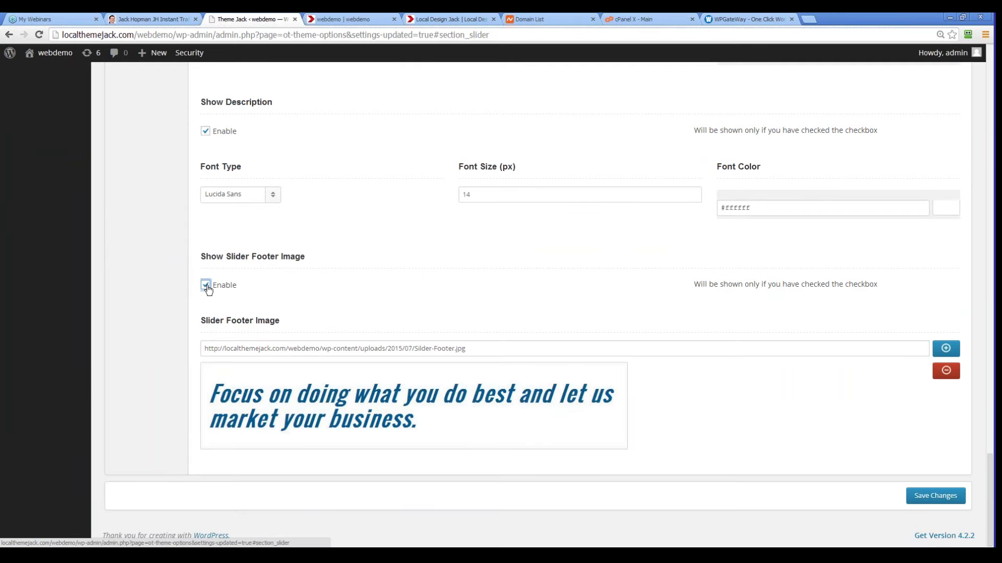
{"action": "left_click", "coordinate": [950, 504]}
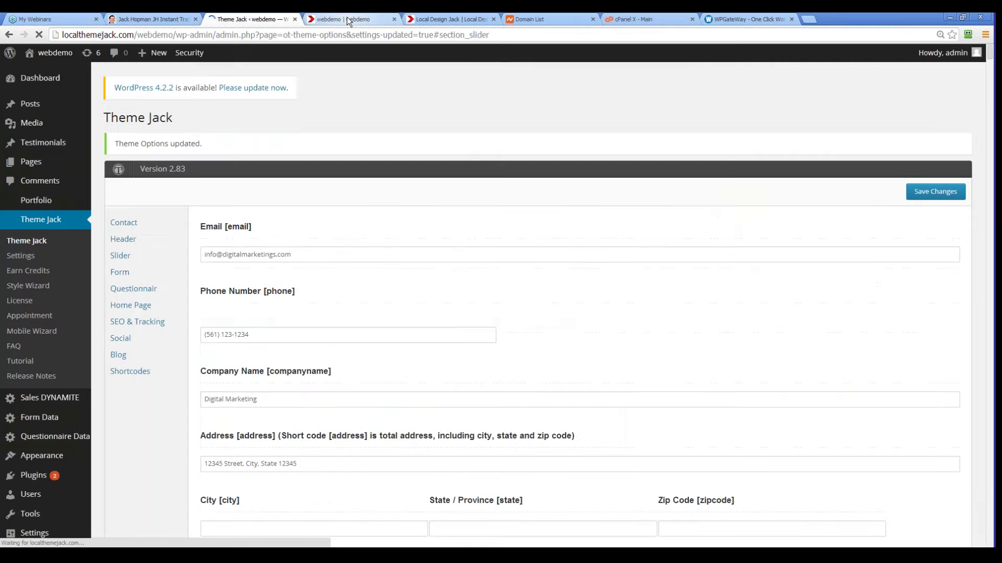
Step: Check the slider footer image and the height of the Comments field on the webdemo front page
{"action": "left_click", "coordinate": [348, 21]}
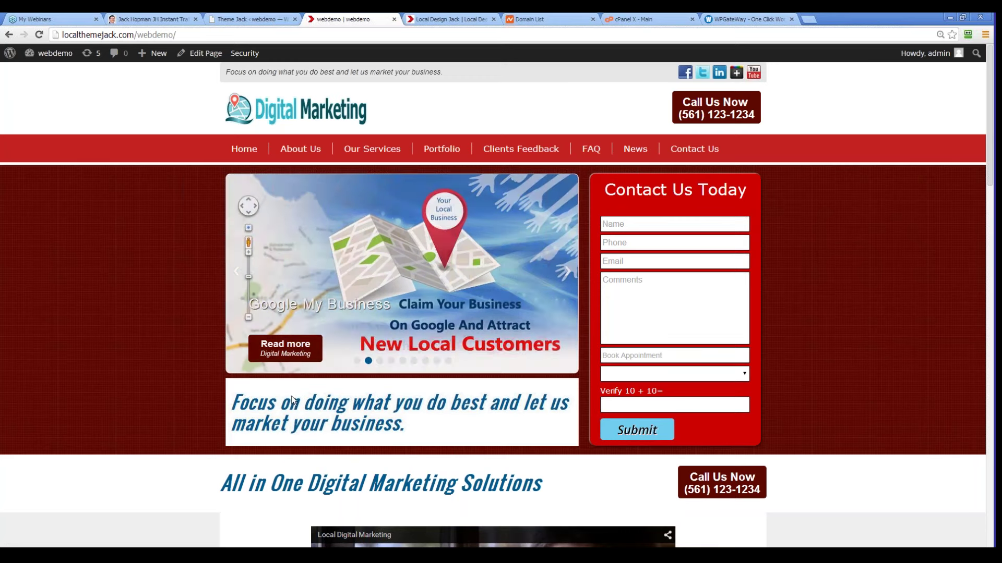
{"action": "left_click", "coordinate": [640, 302]}
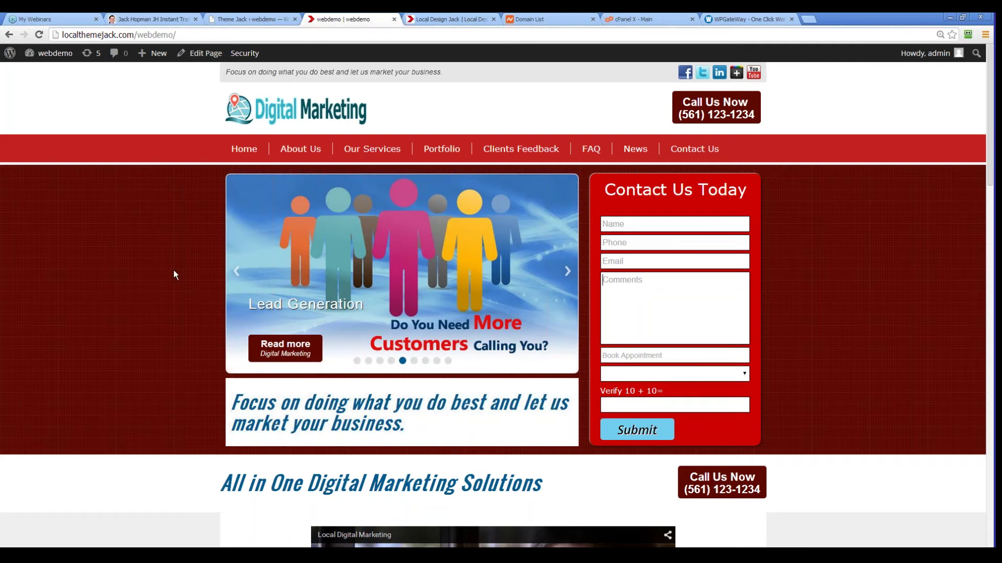
{"action": "scroll", "coordinate": [175, 271], "scroll_direction": "down", "scroll_amount": 4}
{"action": "scroll", "coordinate": [182, 270], "scroll_direction": "up", "scroll_amount": 4}
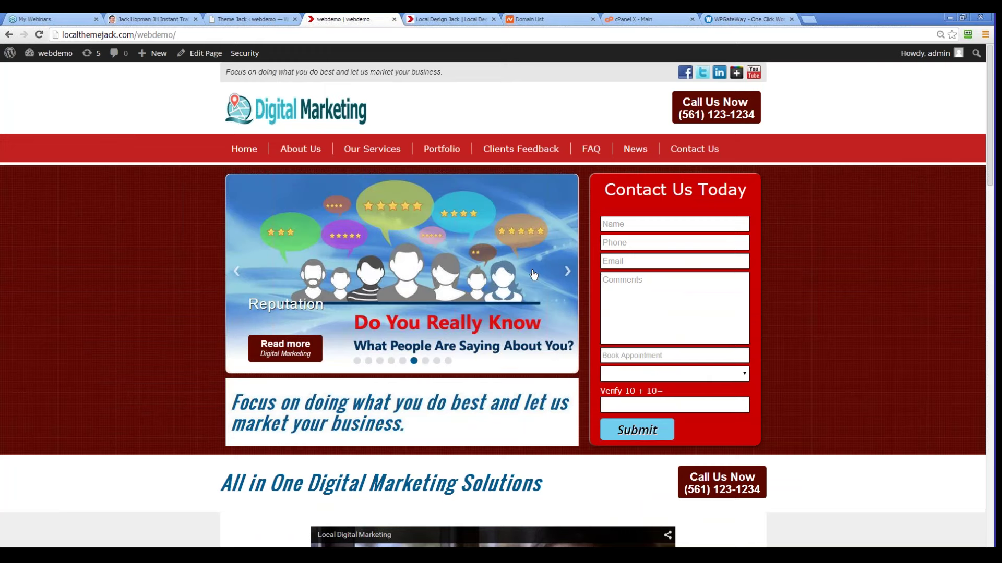
Step: Open ibizleads.com in a new browser tab and place that tab directly after the webdemo front page
{"action": "left_click", "coordinate": [804, 20]}
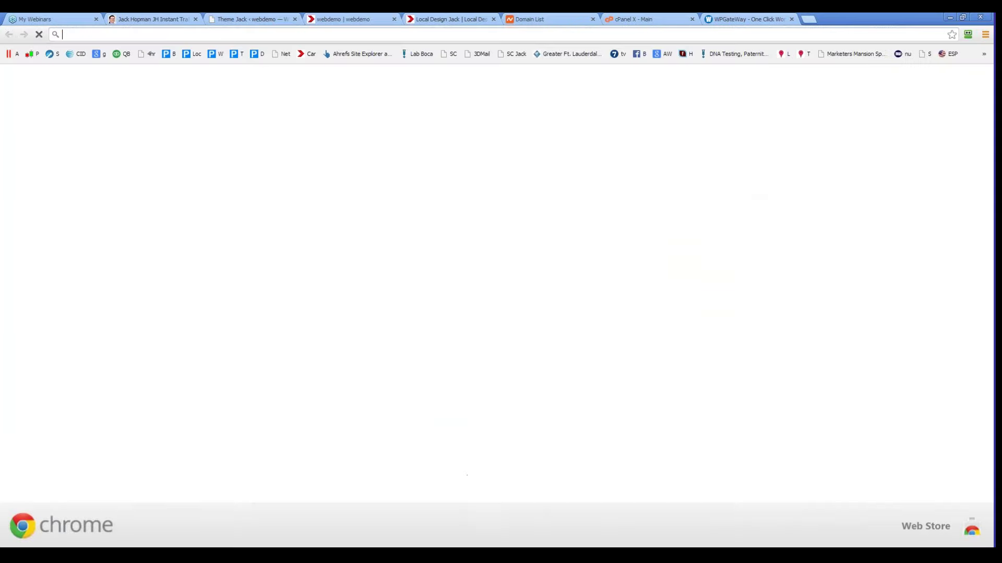
{"action": "type", "text": "ibizleads.com"}
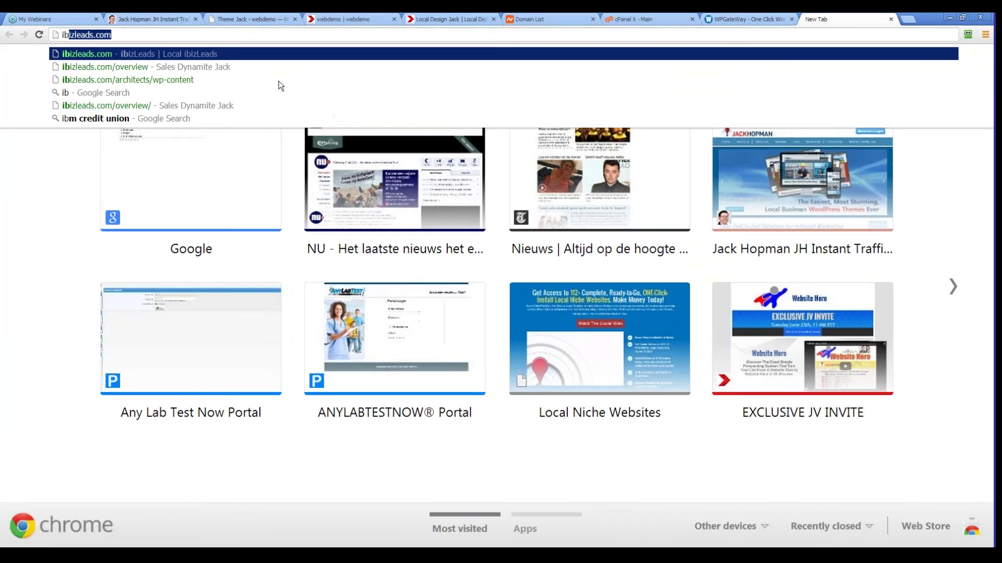
{"action": "key", "text": "Return"}
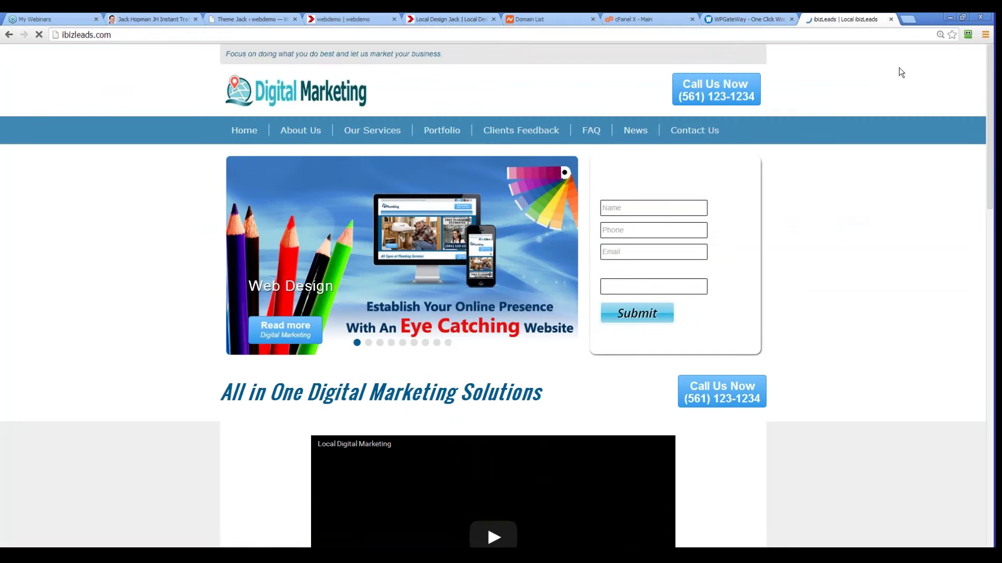
{"action": "left_click_drag", "start_coordinate": [851, 21], "coordinate": [449, 19]}
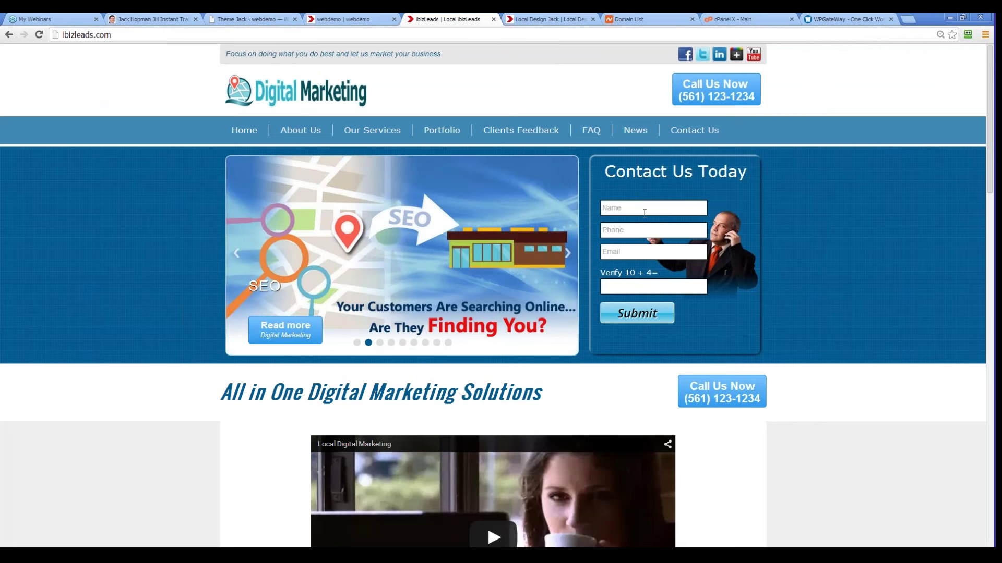
Step: Return to the webdemo front page and examine the Book Appointment date and time picker
{"action": "left_click", "coordinate": [388, 18]}
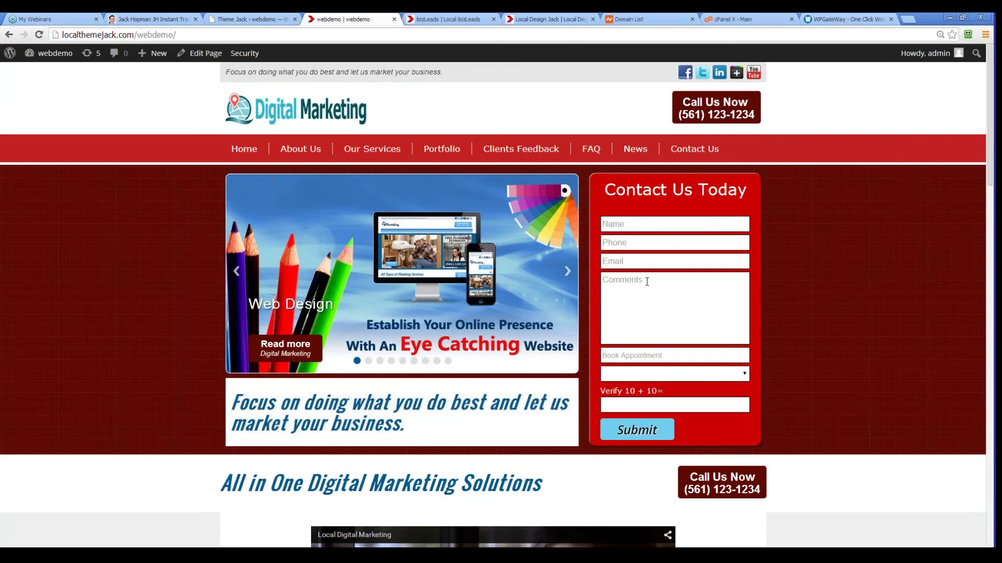
{"action": "left_click", "coordinate": [630, 359]}
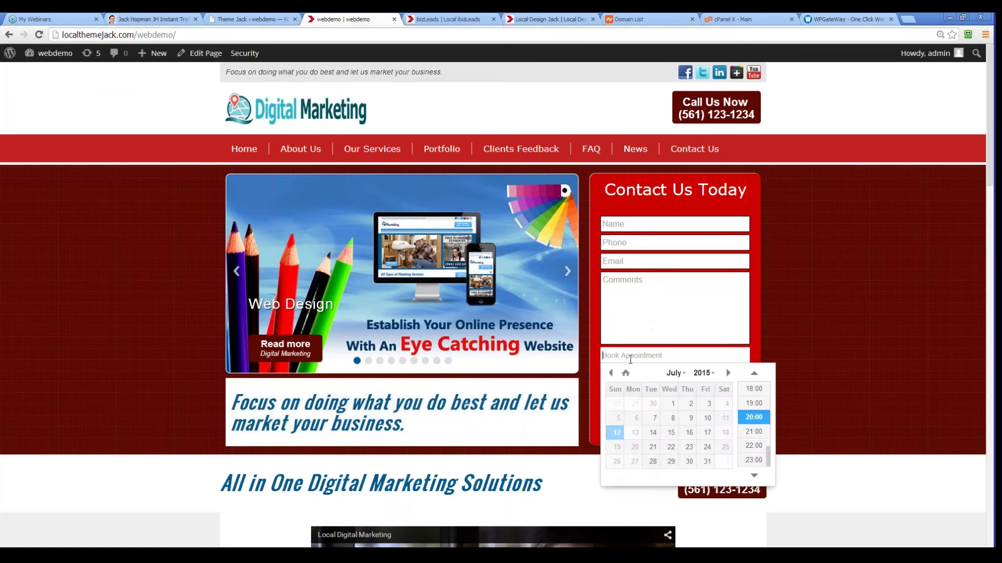
{"action": "left_click", "coordinate": [856, 323]}
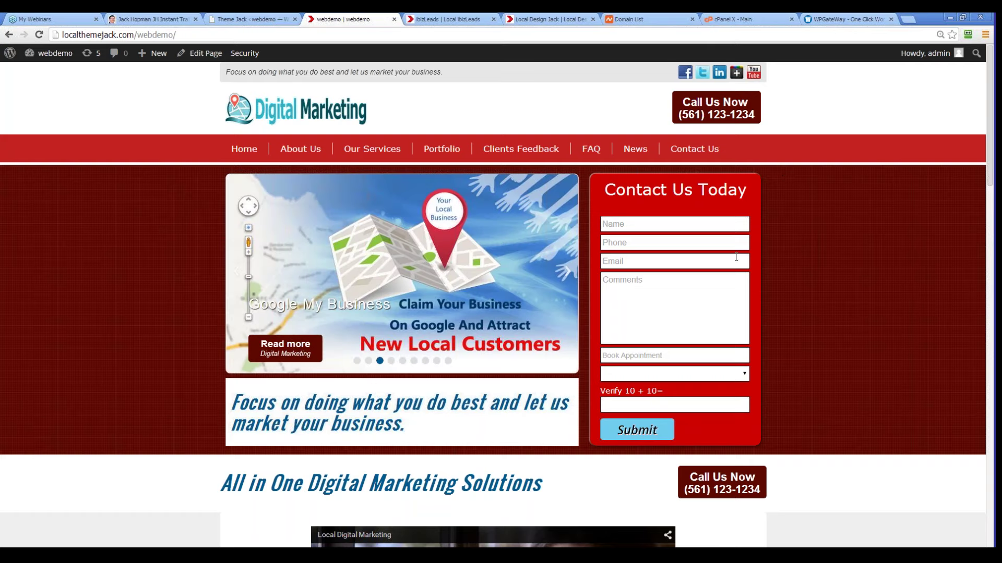
Step: Copy the [appointment-form] and [user-timezone] tokens into the form's Email Template after the fourth field label
{"action": "left_click", "coordinate": [252, 19]}
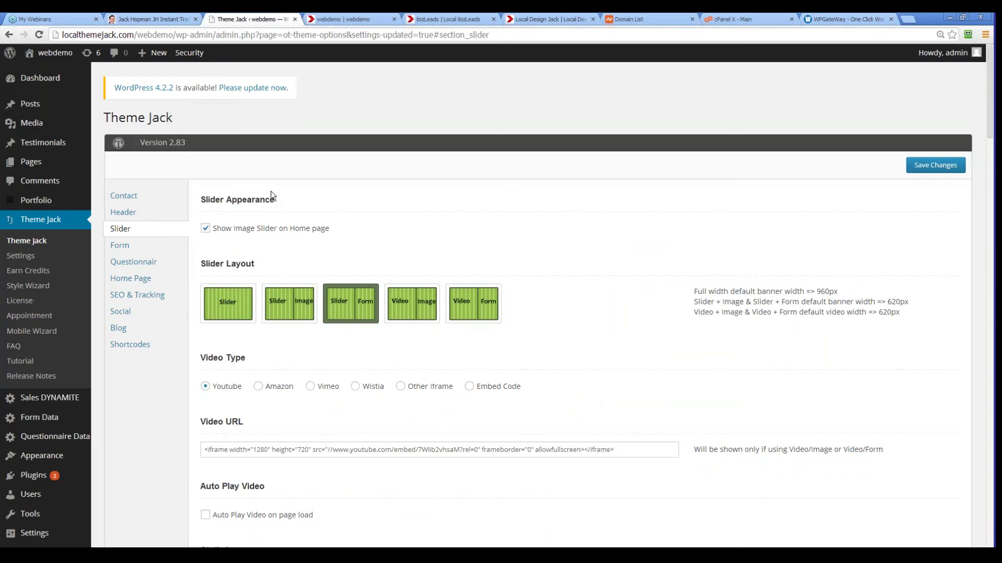
{"action": "left_click", "coordinate": [120, 245]}
{"action": "scroll", "coordinate": [120, 245], "scroll_direction": "down", "scroll_amount": 2}
{"action": "scroll", "coordinate": [411, 407], "scroll_direction": "down", "scroll_amount": 20}
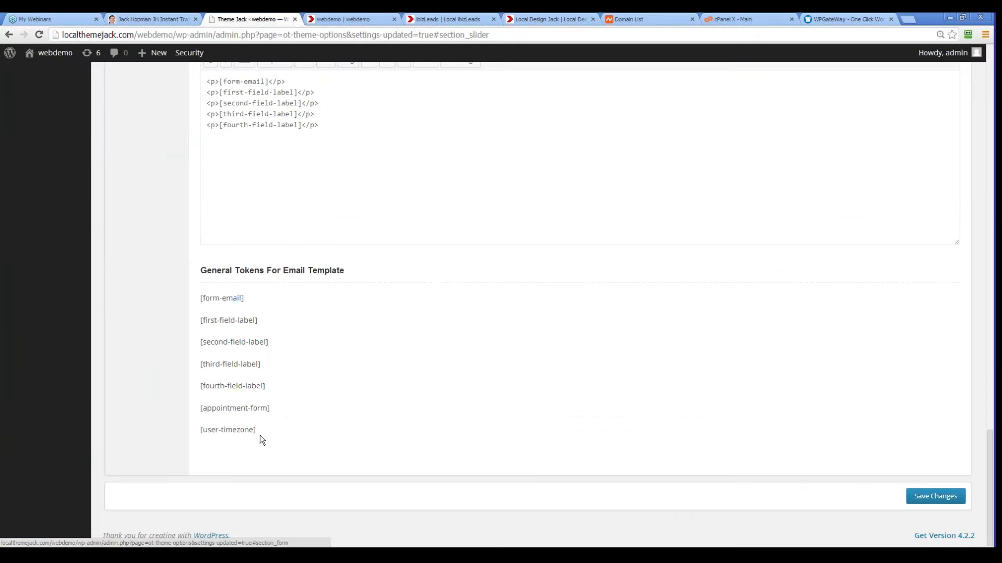
{"action": "left_click_drag", "start_coordinate": [260, 435], "coordinate": [202, 405]}
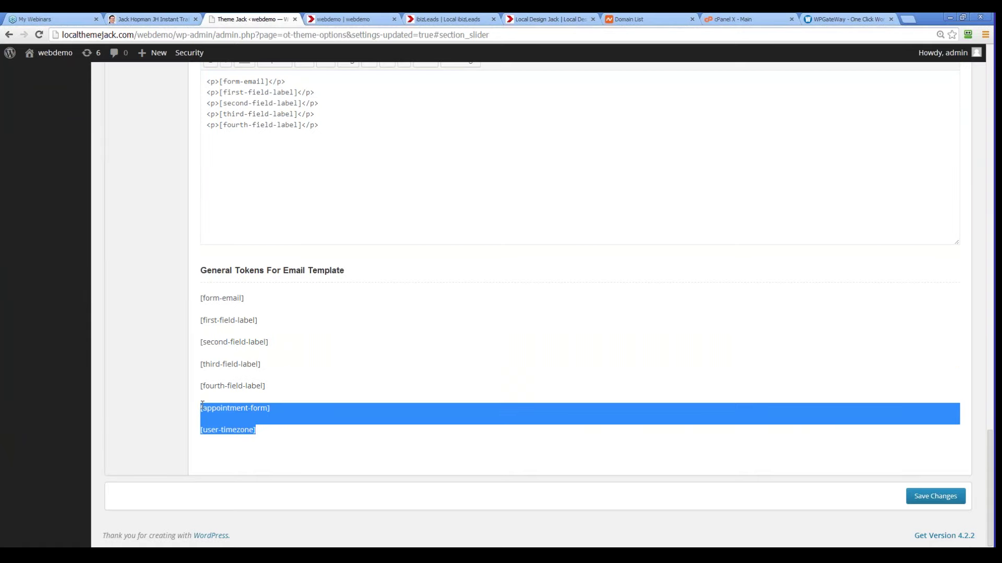
{"action": "left_click", "coordinate": [267, 406]}
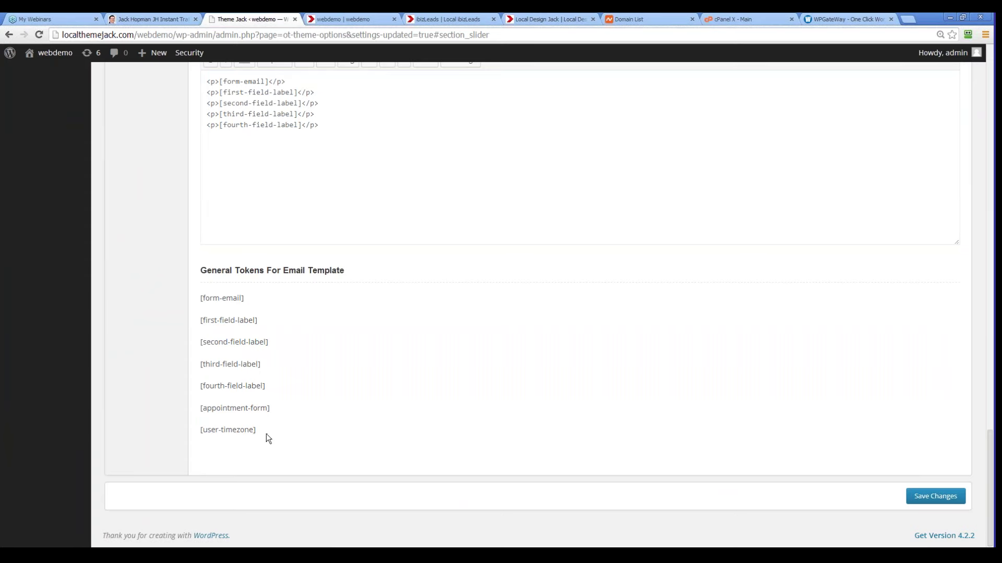
{"action": "left_click_drag", "start_coordinate": [258, 429], "coordinate": [202, 406]}
{"action": "key", "text": "ctrl+c"}
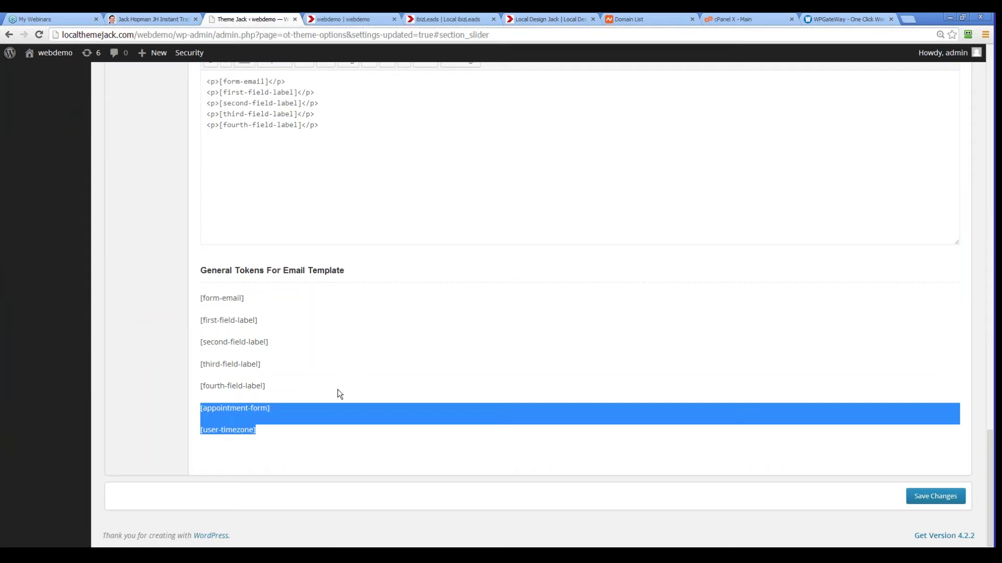
{"action": "scroll", "coordinate": [337, 391], "scroll_direction": "up", "scroll_amount": 5}
{"action": "left_click", "coordinate": [236, 404]}
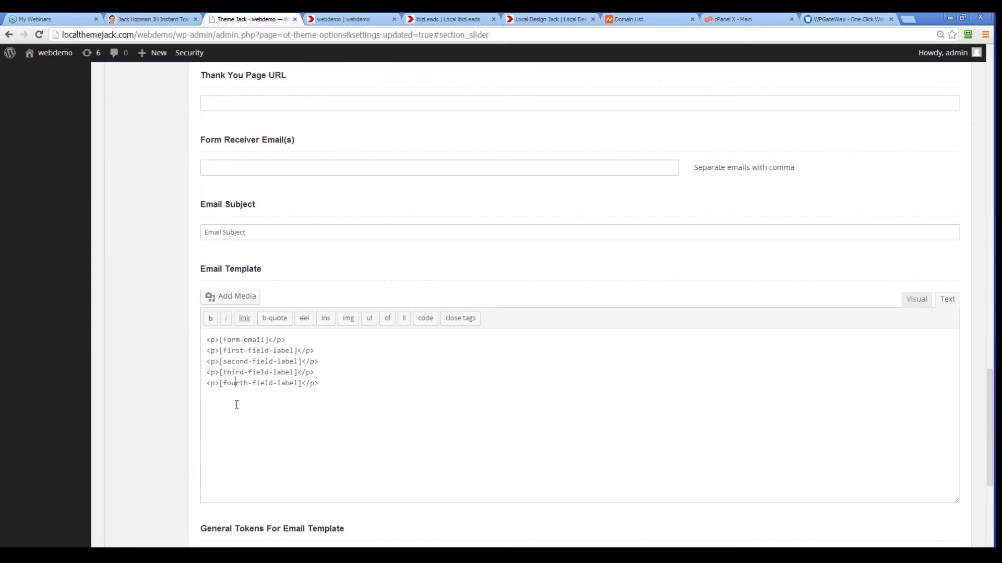
{"action": "left_click", "coordinate": [352, 382]}
{"action": "key", "text": "ctrl+v"}
Step: Add an opening <p> tag before both the [appointment-form] and [user-timezone] tokens in the Email Template
{"action": "mouse_move", "coordinate": [207, 383]}
{"action": "left_mouse_down"}
{"action": "mouse_move", "coordinate": [224, 382]}
{"action": "mouse_move", "coordinate": [207, 382]}
{"action": "left_mouse_up"}
{"action": "key", "text": "ctrl+c"}
{"action": "left_click", "coordinate": [207, 401]}
{"action": "left_click", "coordinate": [207, 394]}
{"action": "key", "text": "ctrl+v"}
{"action": "key", "text": "Down"}
{"action": "key", "text": "Down"}
{"action": "key", "text": "Home"}
{"action": "key", "text": "ctrl+v"}
Step: Add a closing </p> tag after both the [appointment-form] and [user-timezone] tokens in the Email Template
{"action": "left_click_drag", "start_coordinate": [322, 383], "coordinate": [302, 384]}
{"action": "key", "text": "ctrl+c"}
{"action": "left_click", "coordinate": [300, 394]}
{"action": "key", "text": "ctrl+v"}
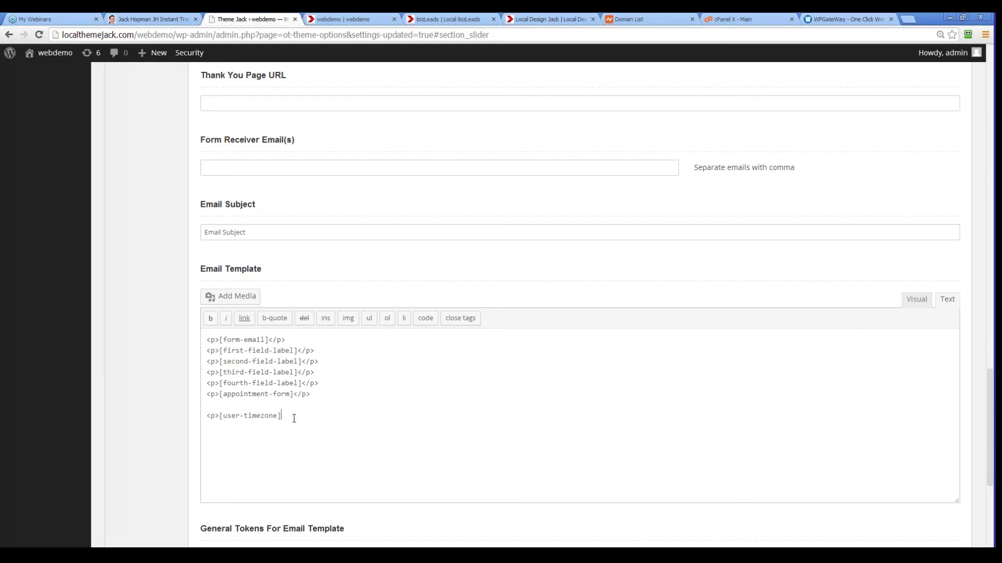
{"action": "left_click", "coordinate": [293, 416]}
{"action": "type", "text": "v"}
{"action": "scroll", "coordinate": [369, 365], "scroll_direction": "down", "scroll_amount": 4}
{"action": "scroll", "coordinate": [350, 319], "scroll_direction": "up", "scroll_amount": 2}
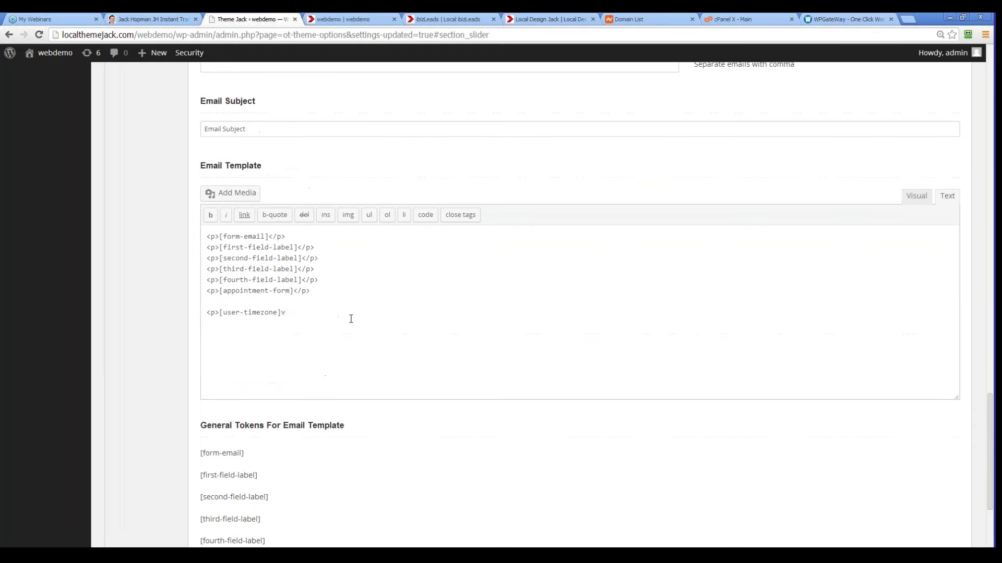
{"action": "key", "text": "BackSpace"}
{"action": "key", "text": "ctrl+v"}
{"action": "scroll", "coordinate": [574, 271], "scroll_direction": "up", "scroll_amount": 5}
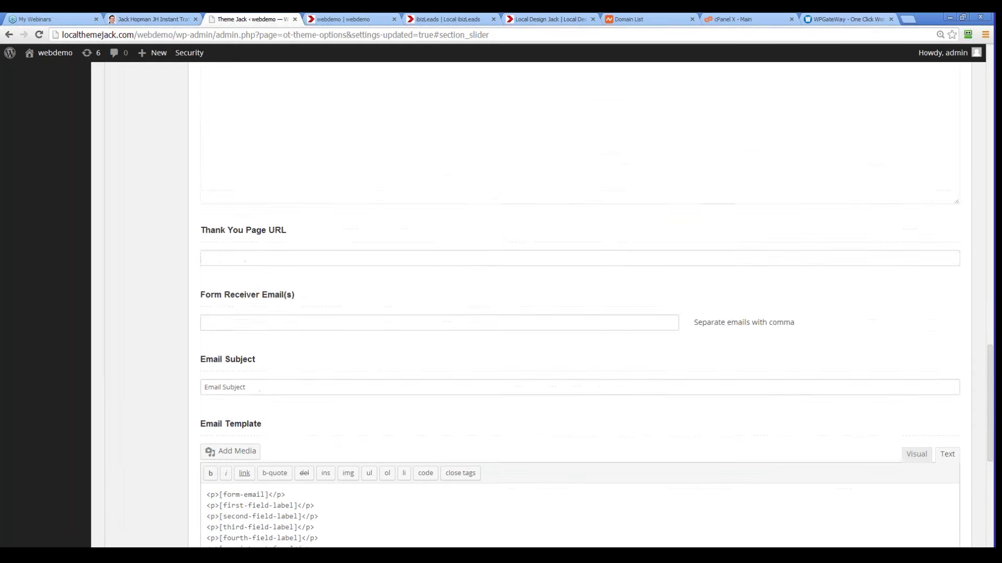
{"action": "scroll", "coordinate": [574, 271], "scroll_direction": "up", "scroll_amount": 15}
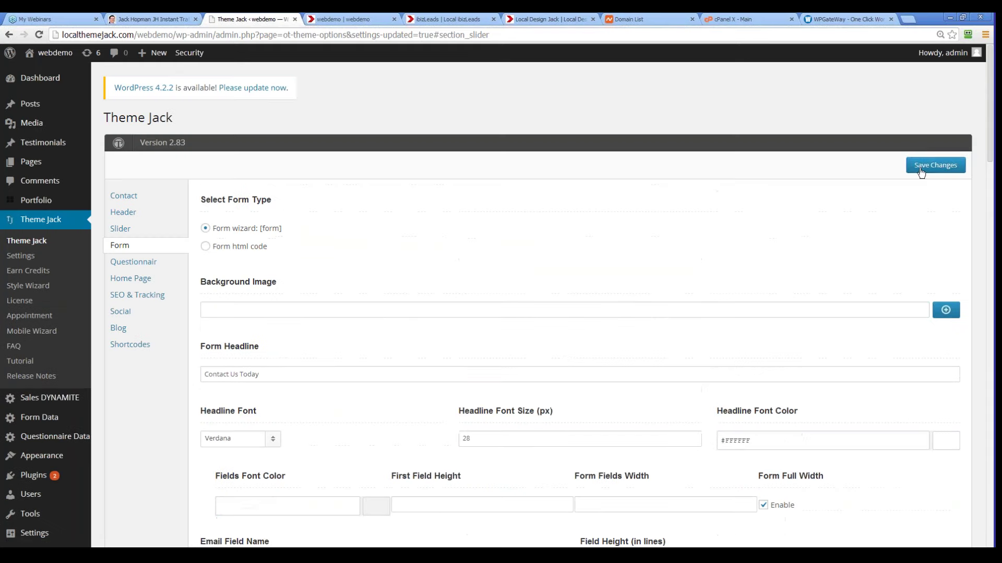
Step: Save the Theme Jack form settings and check the Appointment Date and User Timezone columns in the Form Data list
{"action": "left_click", "coordinate": [922, 168]}
{"action": "left_click", "coordinate": [45, 416]}
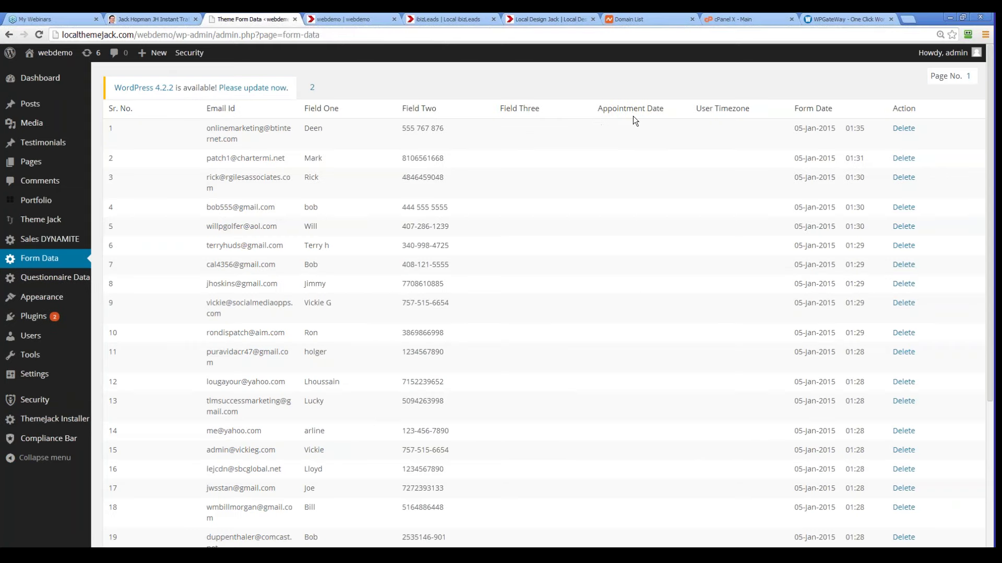
{"action": "left_click_drag", "start_coordinate": [608, 110], "coordinate": [645, 112]}
{"action": "left_click_drag", "start_coordinate": [710, 110], "coordinate": [745, 110]}
{"action": "left_click", "coordinate": [367, 18]}
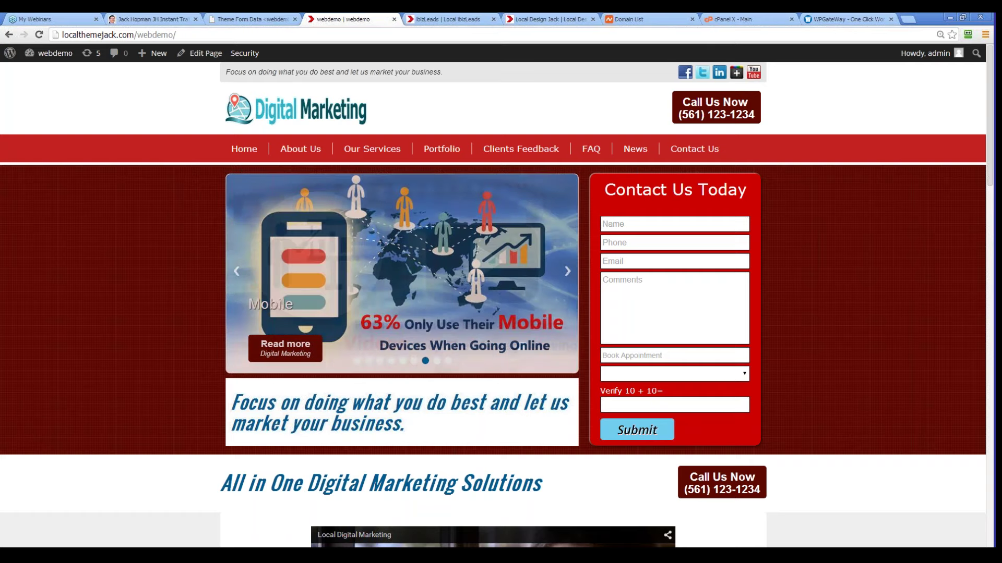
Step: Switch to WPGateWay, request the Server Overview, and sign in with the saved login found by searching "wp"
{"action": "left_click", "coordinate": [828, 20]}
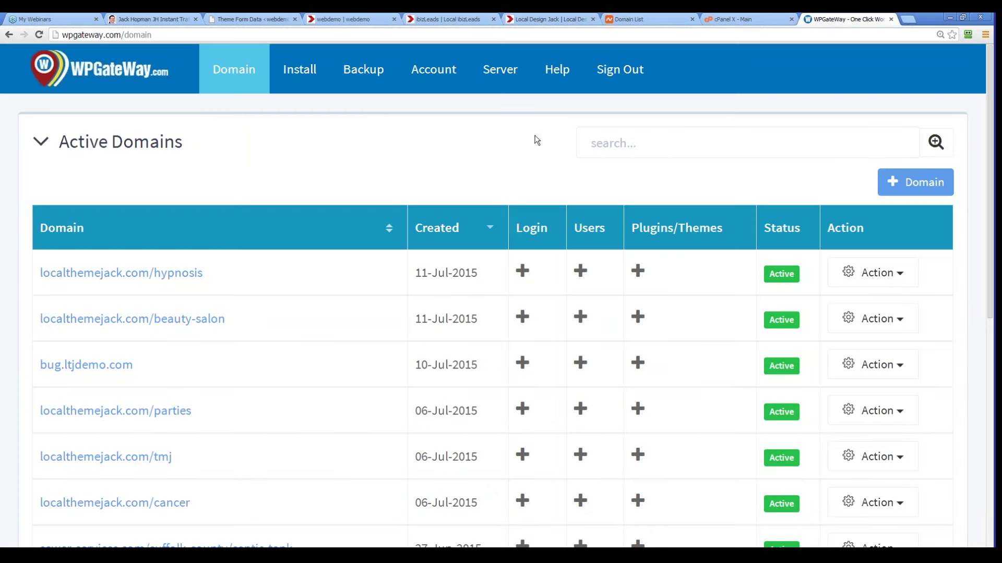
{"action": "left_click", "coordinate": [493, 78]}
{"action": "left_click", "coordinate": [505, 109]}
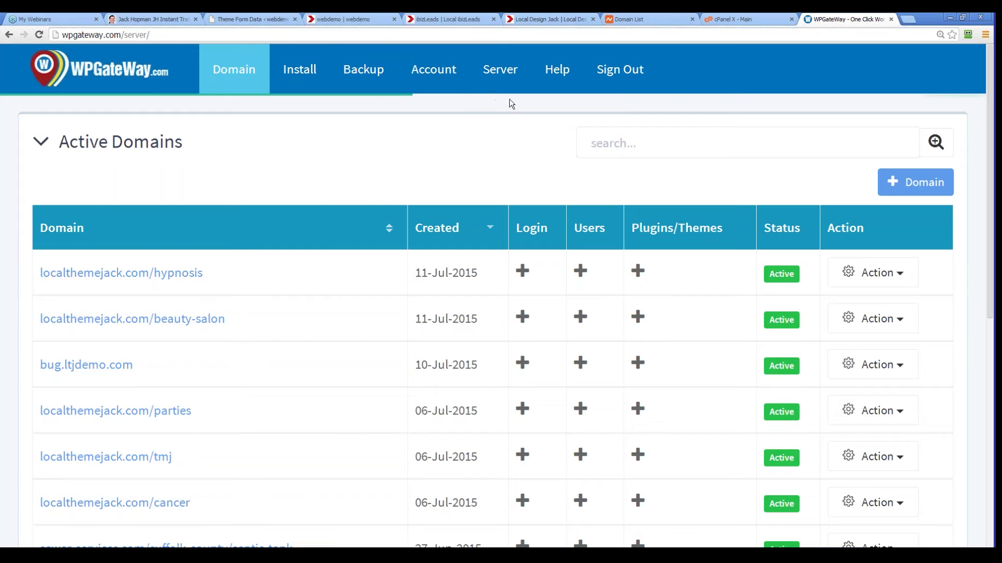
{"action": "left_click", "coordinate": [967, 35]}
{"action": "type", "text": "wp"}
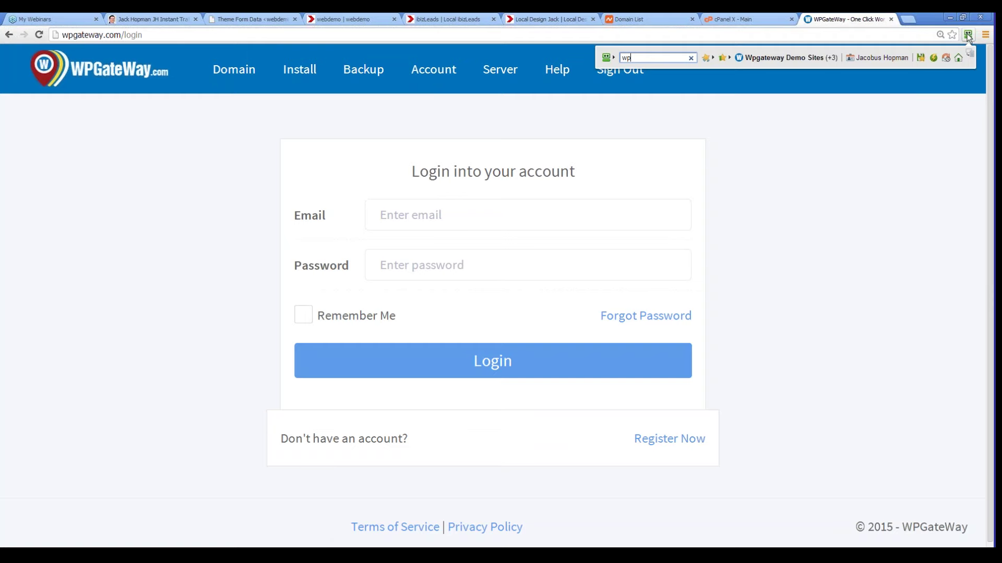
{"action": "key", "text": "Return"}
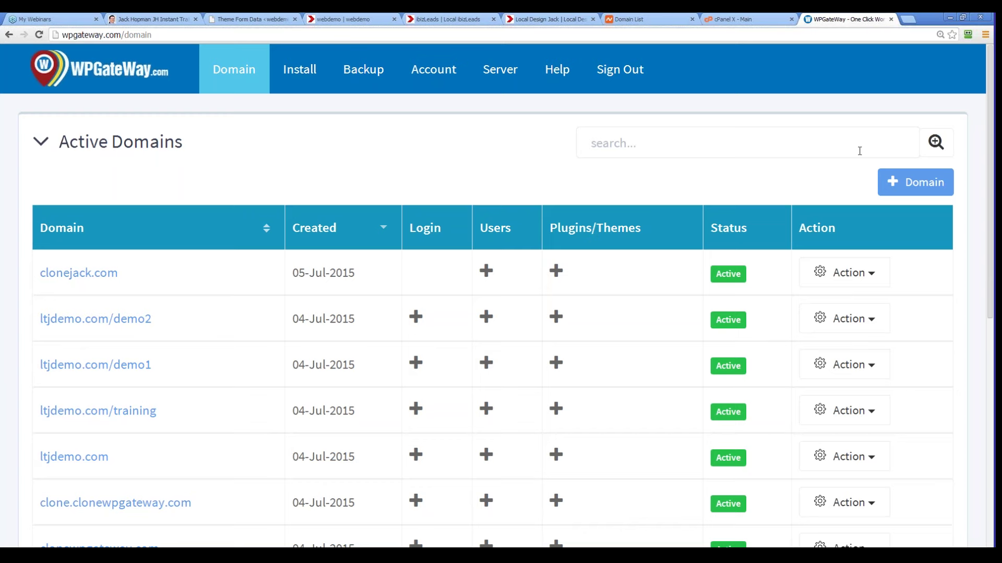
Step: Open the WPGateWay FAQ and examine the two name servers given for linking an existing domain
{"action": "left_click", "coordinate": [564, 85]}
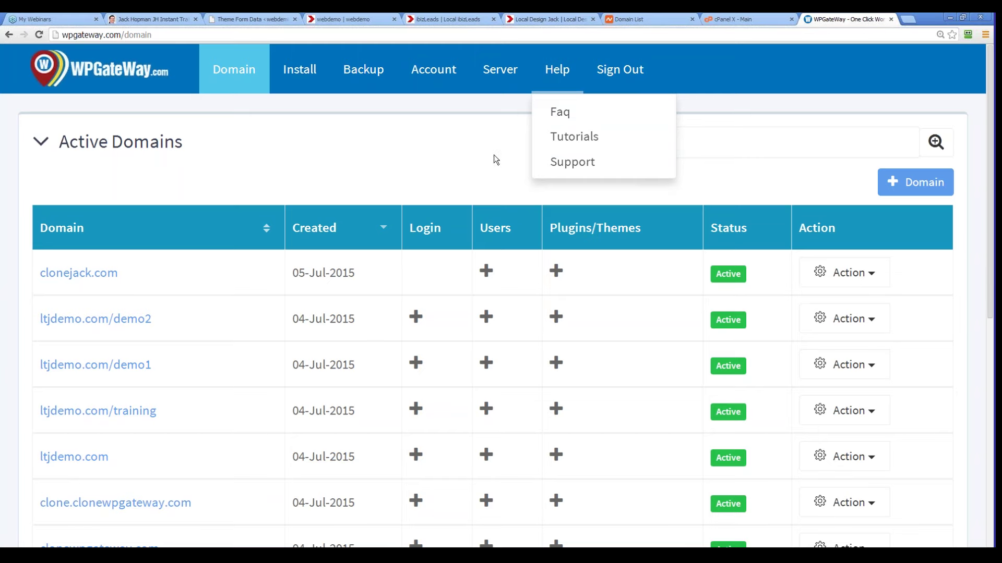
{"action": "left_click", "coordinate": [564, 122]}
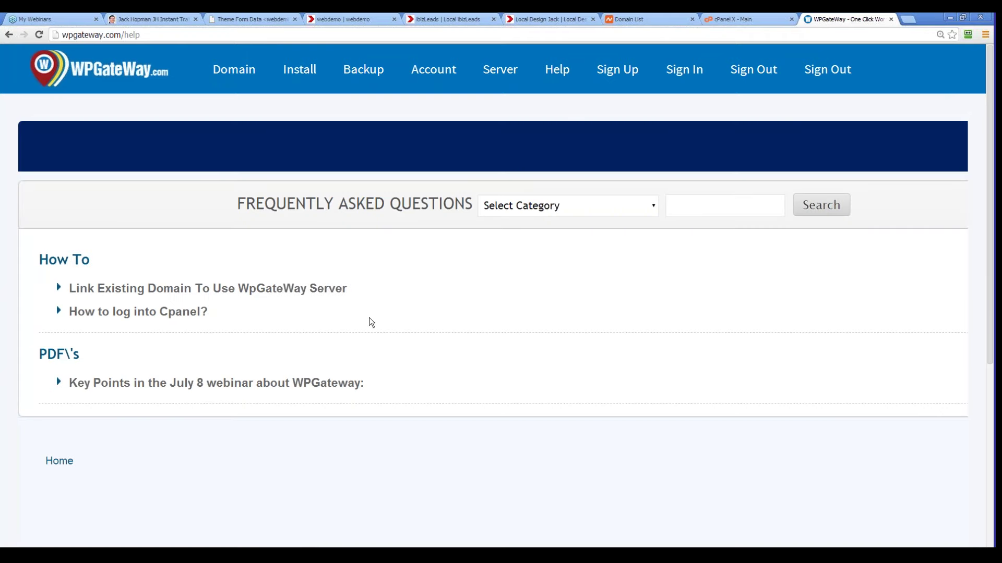
{"action": "left_click", "coordinate": [139, 292]}
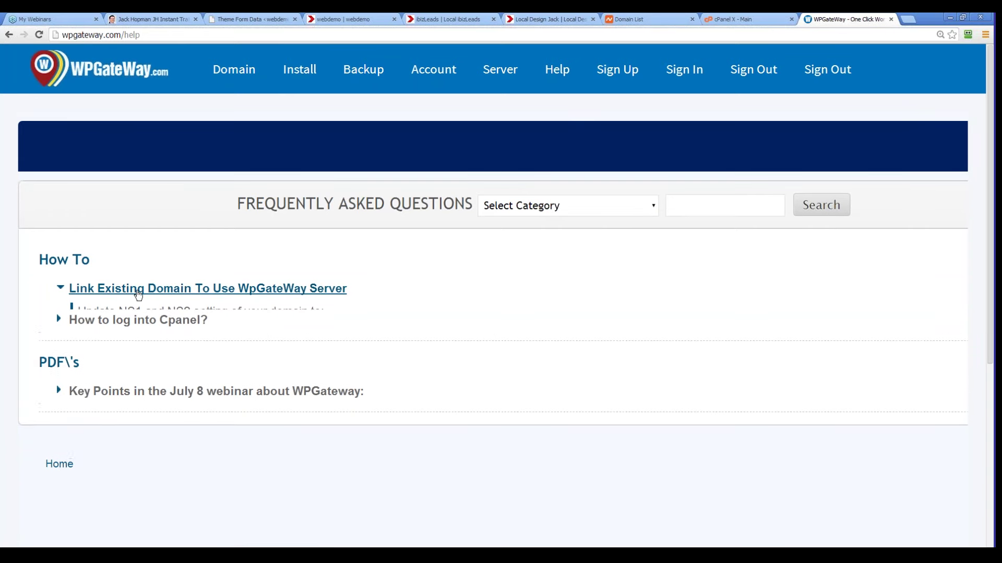
{"action": "left_click_drag", "start_coordinate": [223, 338], "coordinate": [77, 334]}
{"action": "left_click_drag", "start_coordinate": [217, 353], "coordinate": [76, 353]}
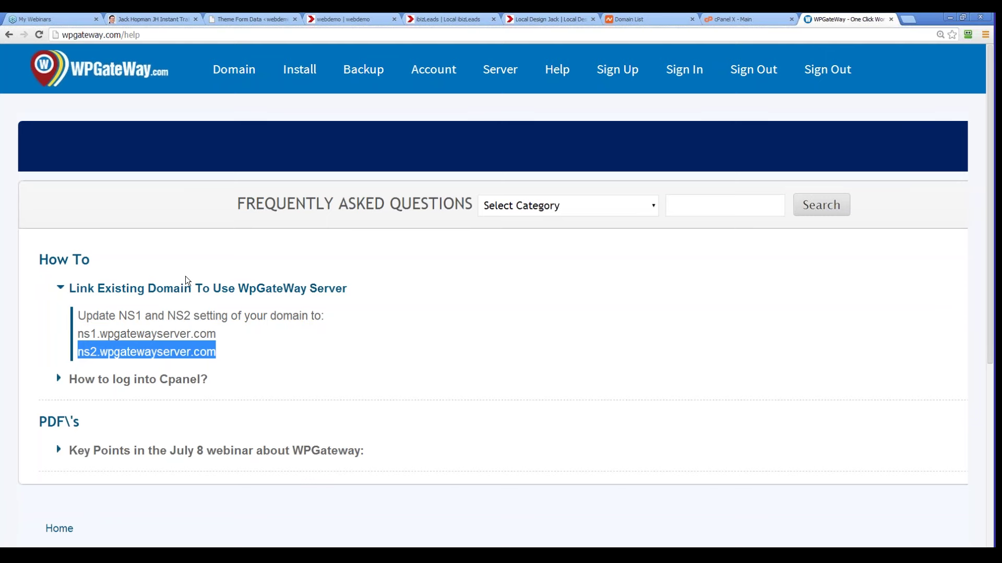
Step: View the PDF of key points from the July 8 WPGateway webinar, linked in the FAQ, and close it
{"action": "left_click", "coordinate": [170, 457]}
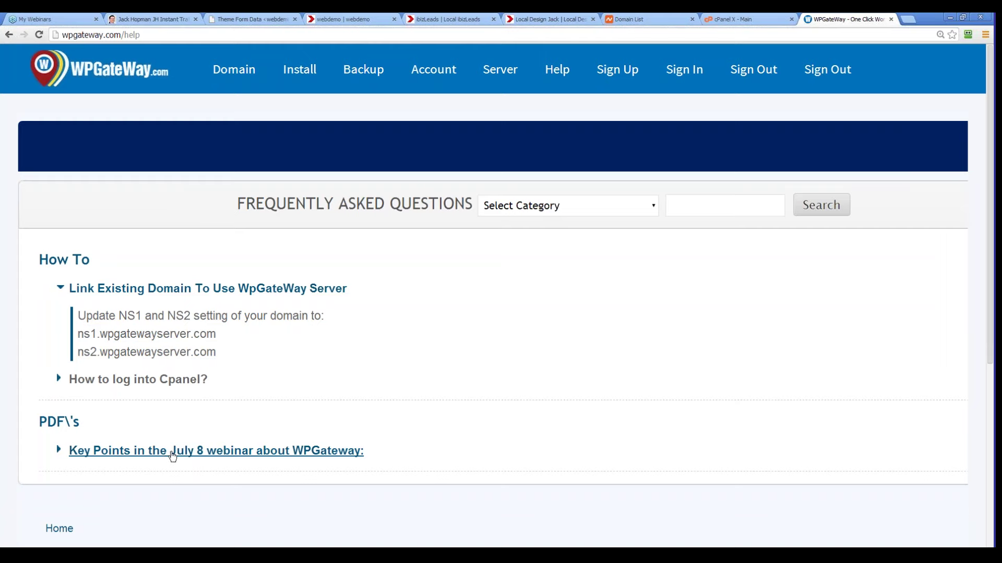
{"action": "left_click", "coordinate": [393, 480]}
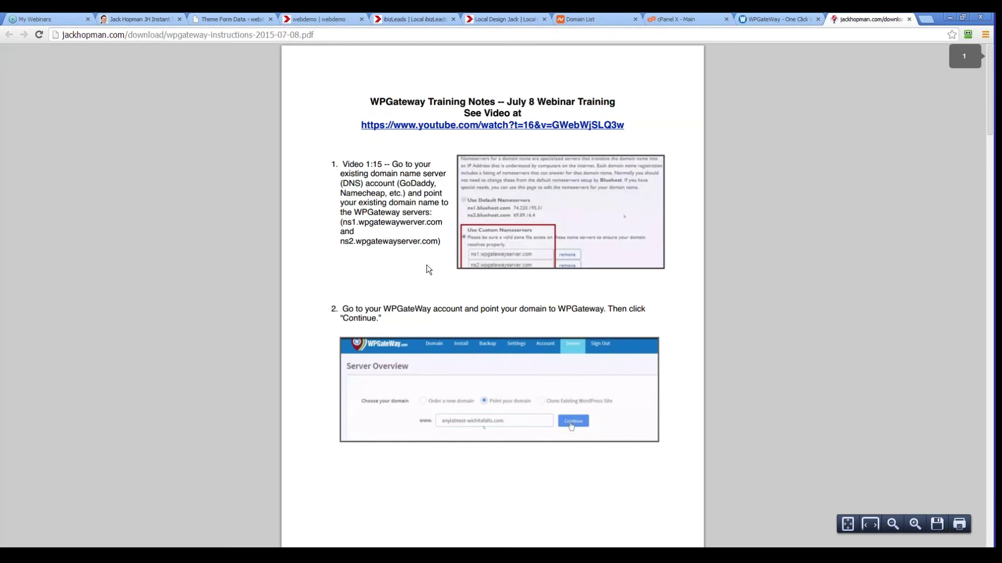
{"action": "left_click", "coordinate": [909, 19]}
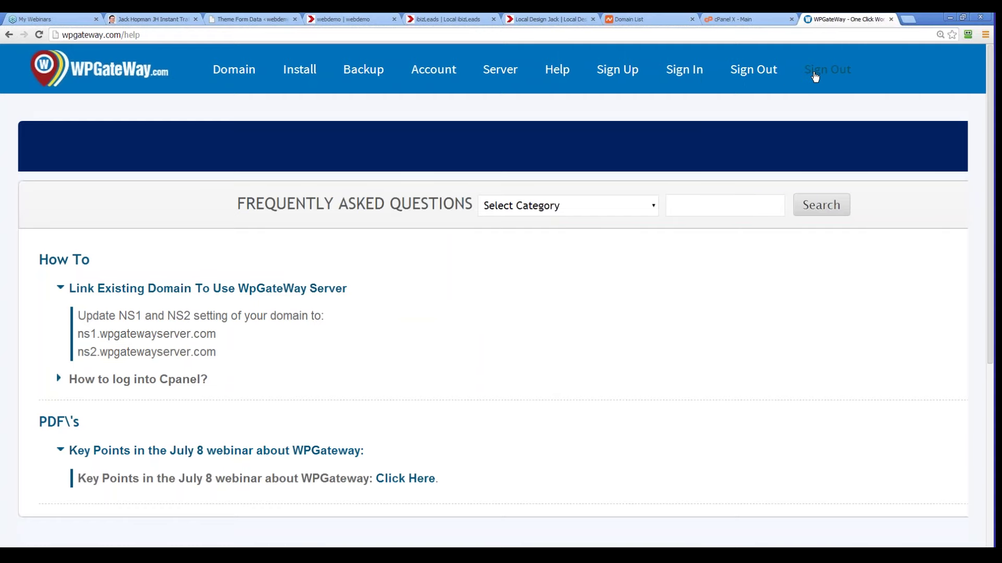
Step: Sign back in to WPGateWay with the saved login and view the Tutorials page
{"action": "left_click", "coordinate": [698, 73]}
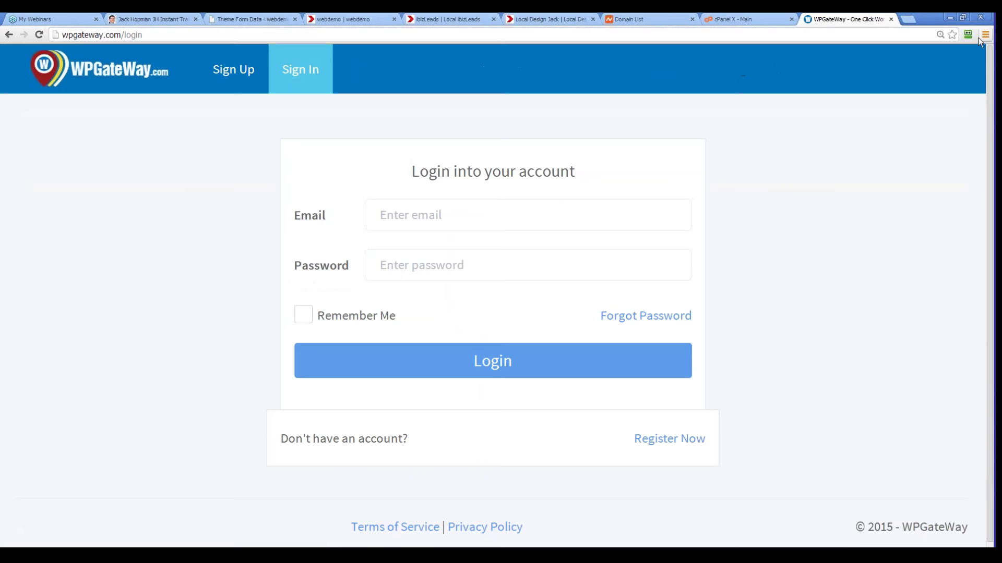
{"action": "left_click", "coordinate": [969, 35]}
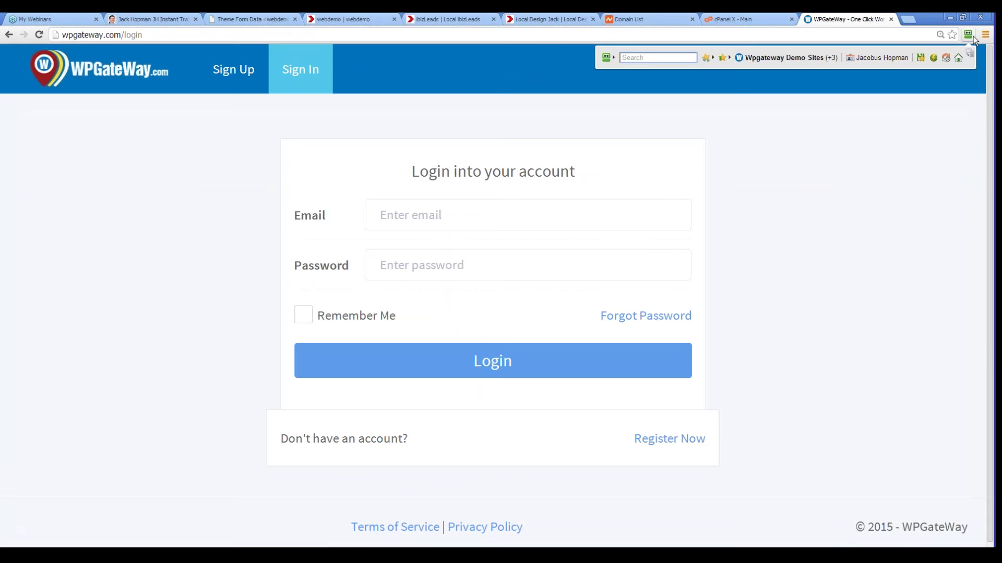
{"action": "type", "text": "wp"}
{"action": "key", "text": "Return"}
{"action": "mouse_move", "coordinate": [554, 78]}
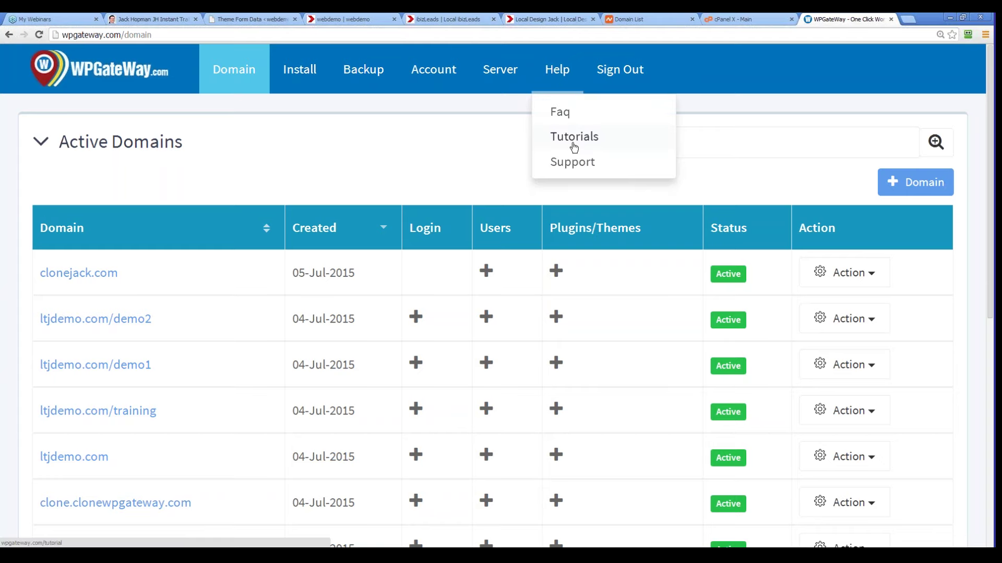
{"action": "left_click", "coordinate": [574, 137]}
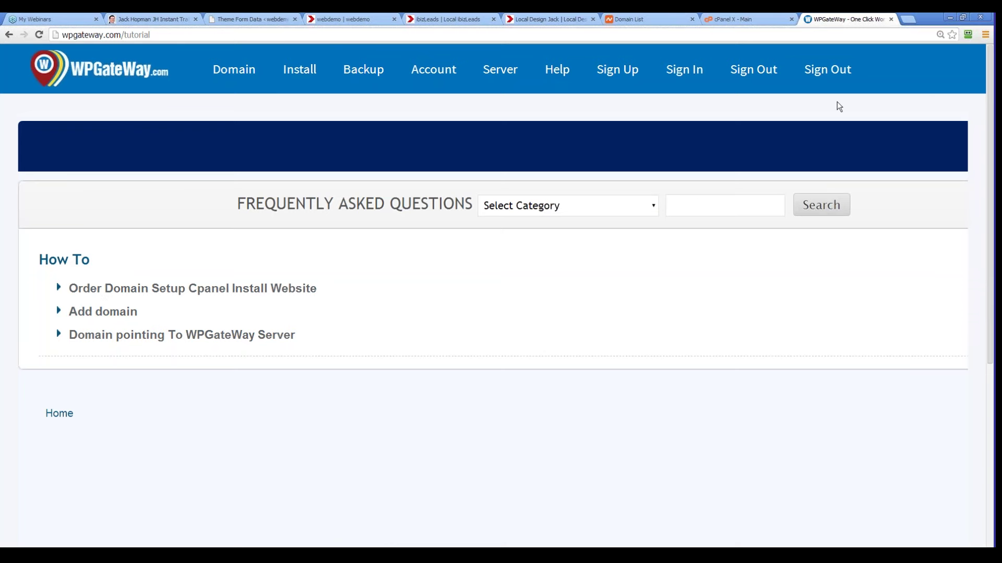
Step: Sign out of WPGateWay and sign in again with the saved login found by searching "wpg"
{"action": "left_click", "coordinate": [761, 77]}
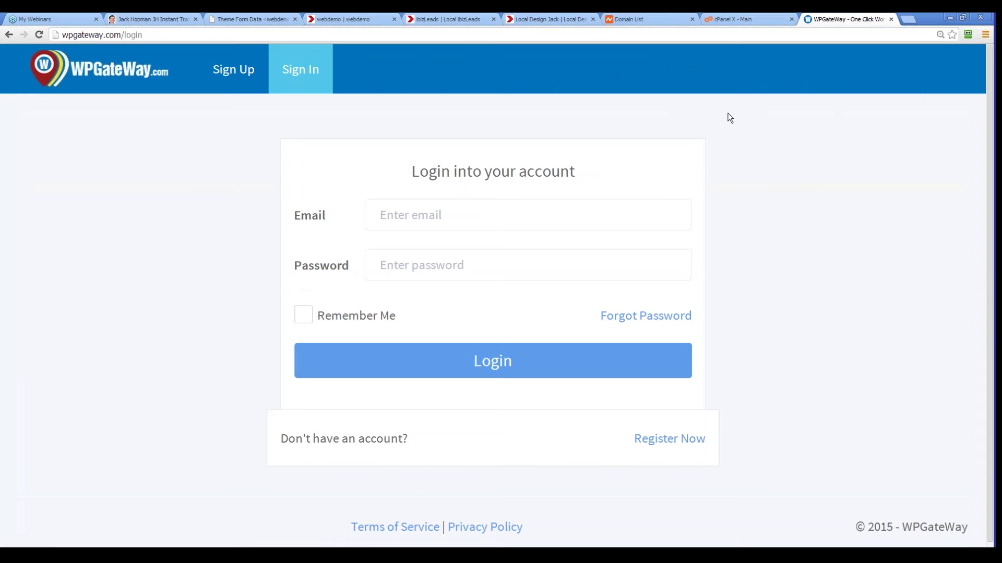
{"action": "left_click", "coordinate": [969, 36]}
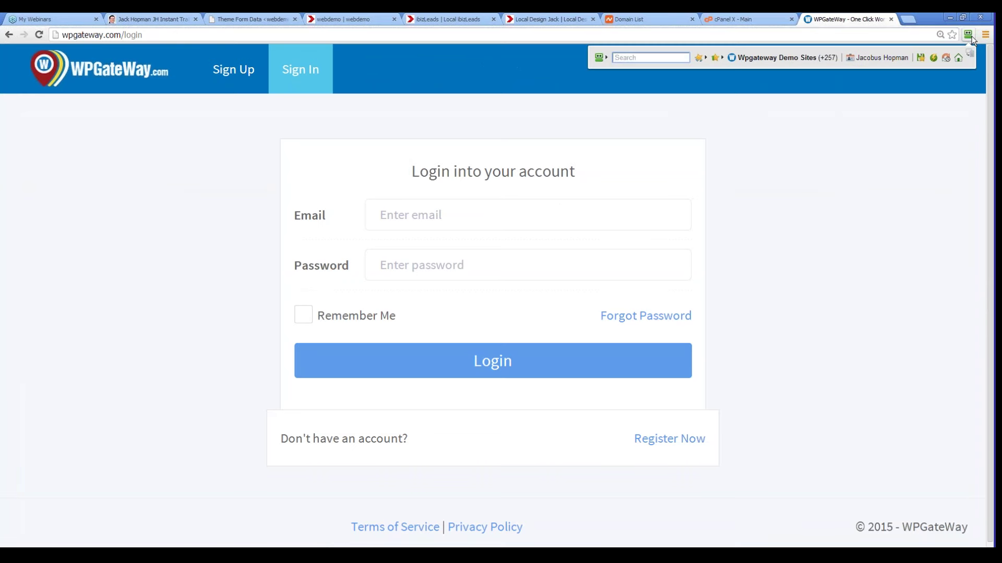
{"action": "type", "text": "wpg"}
{"action": "key", "text": "Return"}
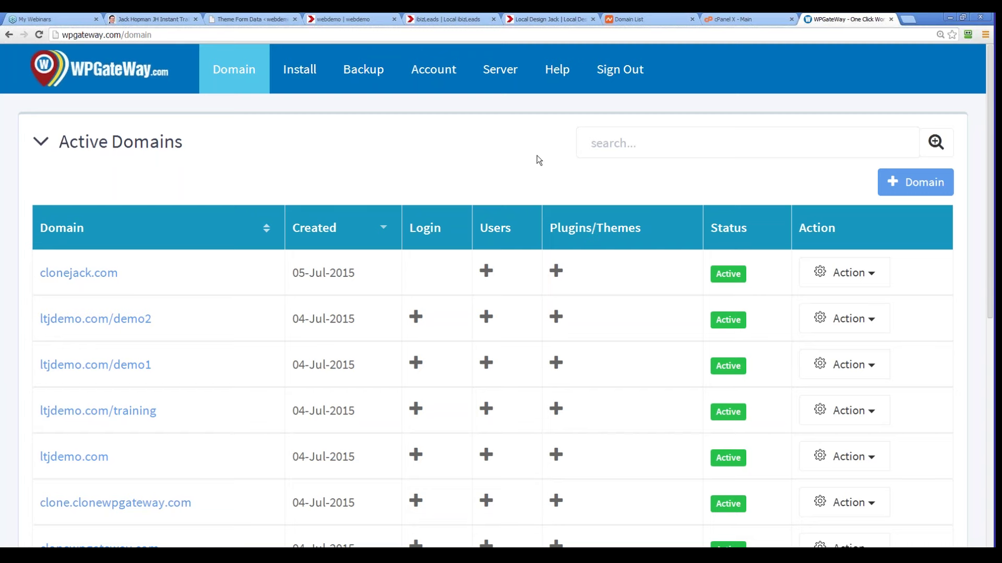
Step: Start adding a new server from the WPGateWay Server Overview
{"action": "left_click", "coordinate": [504, 73]}
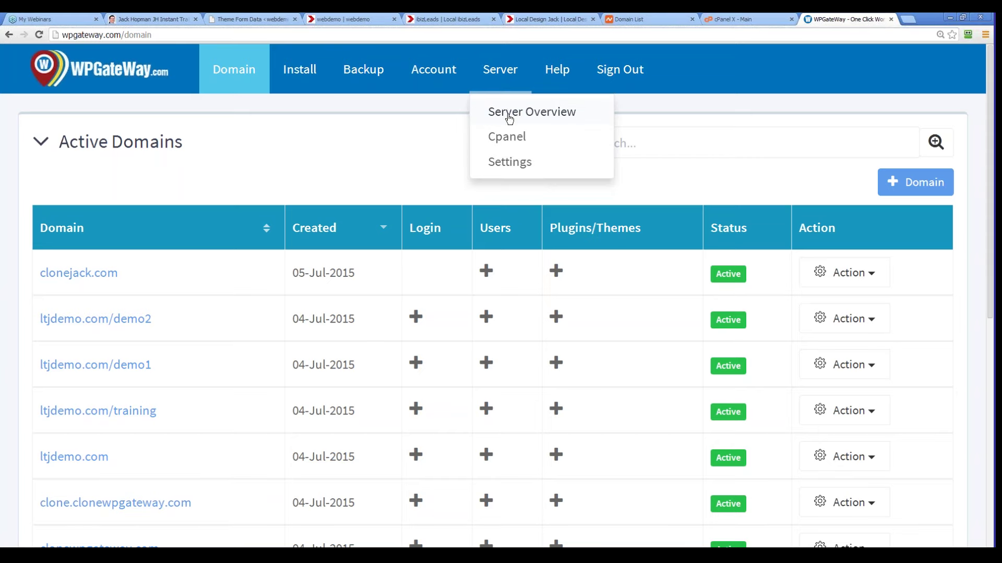
{"action": "left_click", "coordinate": [514, 116]}
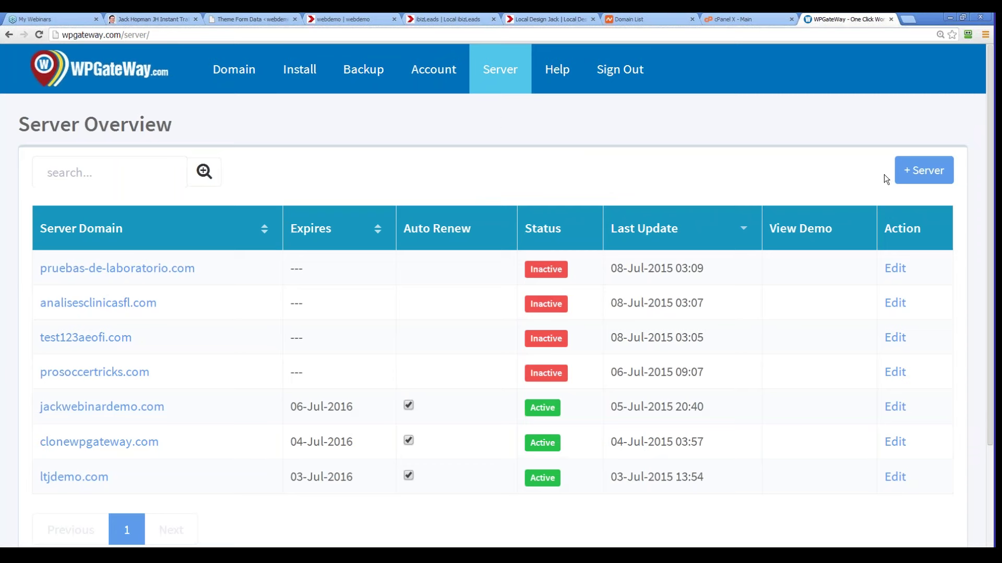
{"action": "left_click", "coordinate": [925, 172]}
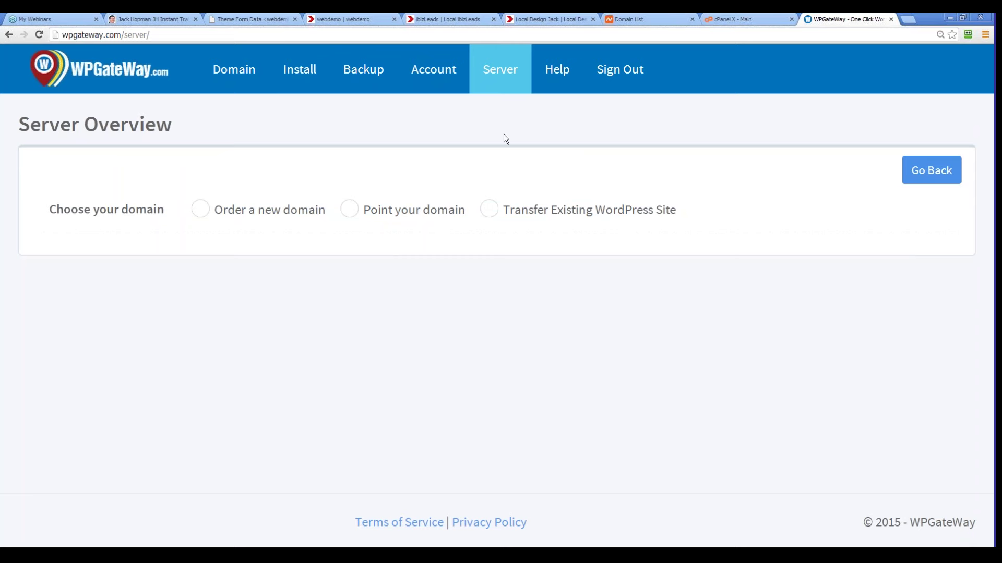
{"action": "left_click", "coordinate": [498, 83]}
{"action": "left_click", "coordinate": [524, 116]}
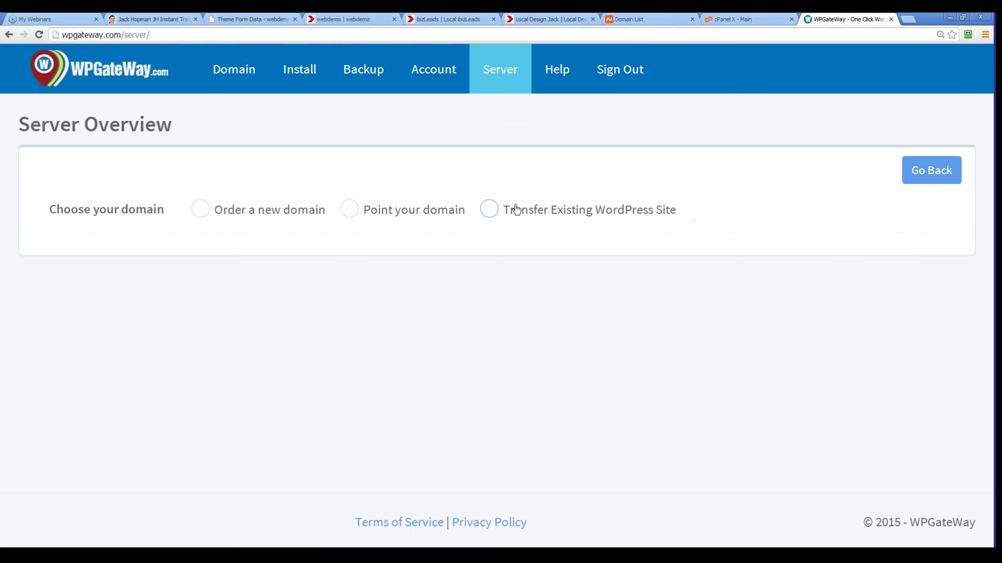
Step: Choose Transfer Existing WordPress Site, enter localdesignjack.com as the domain, and continue
{"action": "left_click", "coordinate": [490, 212]}
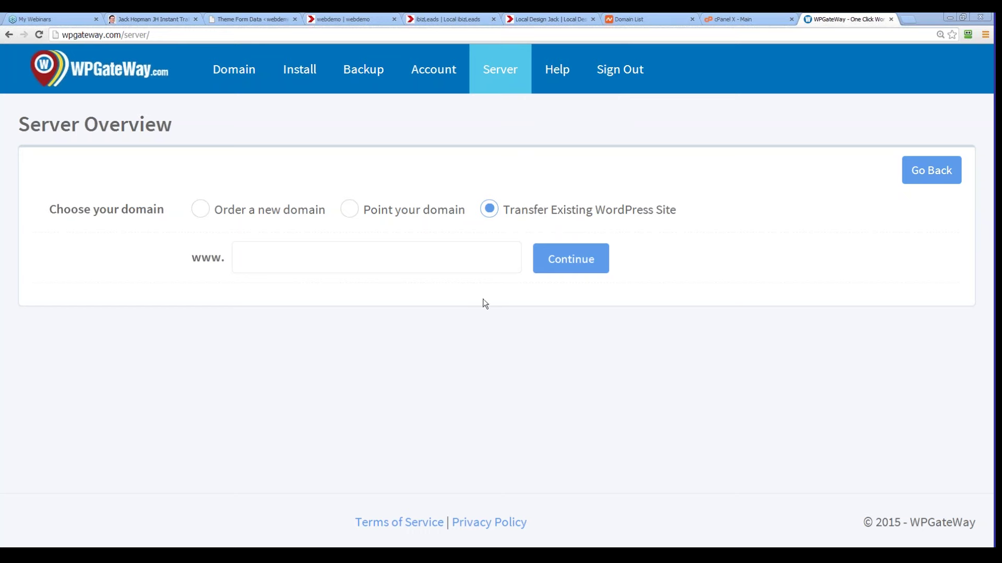
{"action": "left_click", "coordinate": [317, 257]}
{"action": "type", "text": "localdesignjack.com"}
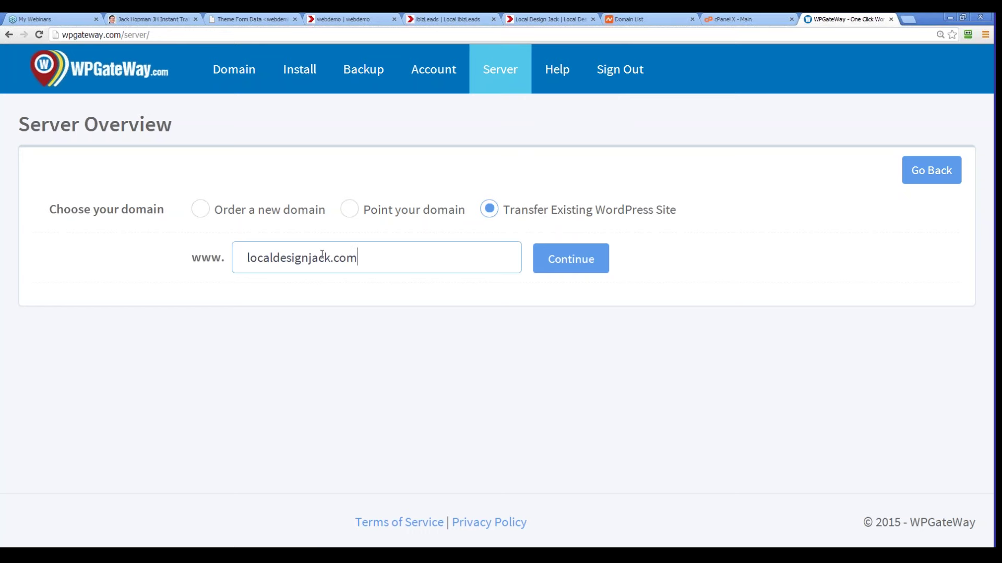
{"action": "left_click", "coordinate": [571, 268]}
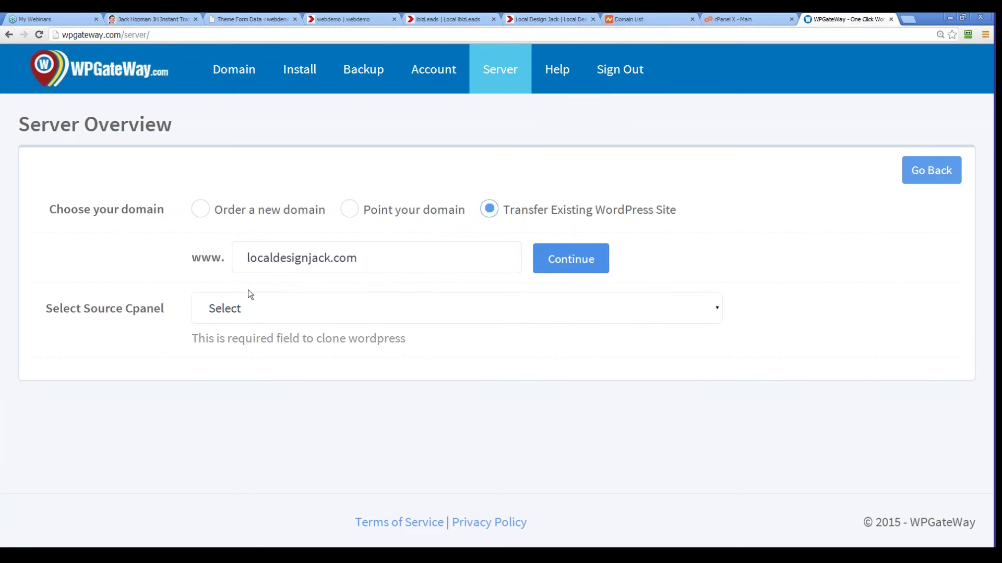
Step: Select New as the source cPanel and set the Cpanel Login URL to localdesignjack.com
{"action": "left_click", "coordinate": [264, 312]}
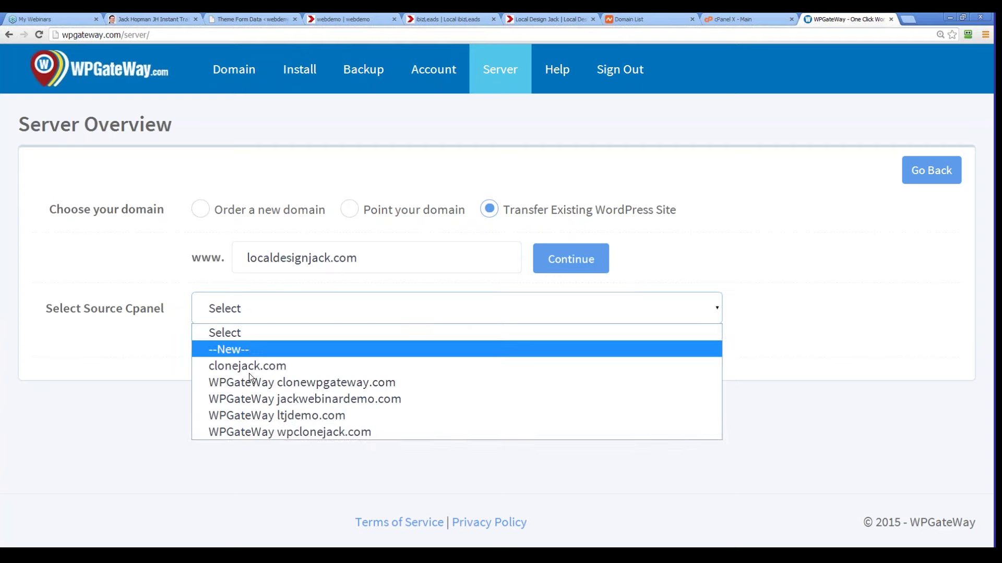
{"action": "left_click", "coordinate": [239, 350]}
{"action": "left_click", "coordinate": [272, 374]}
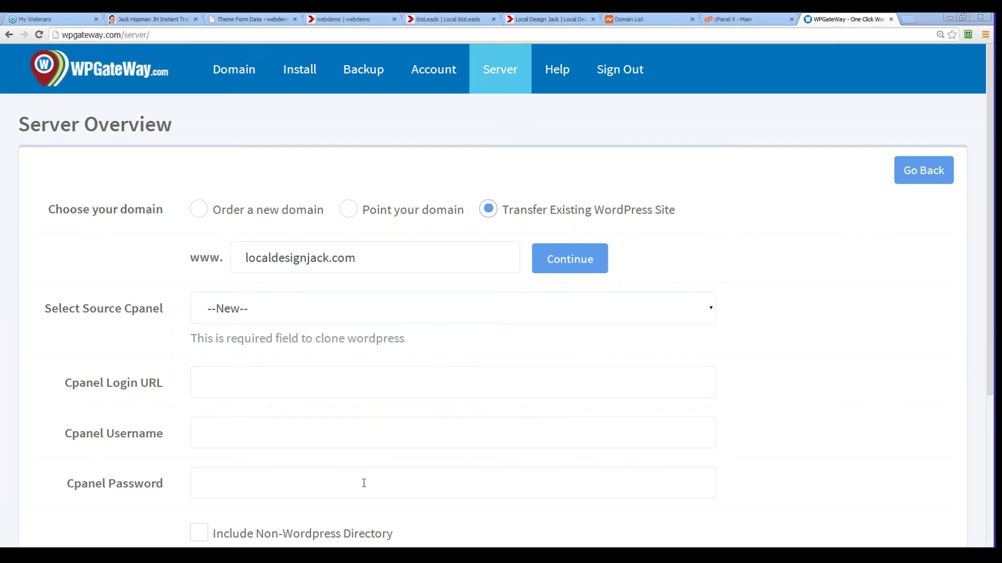
{"action": "left_click", "coordinate": [230, 392]}
{"action": "type", "text": "localdesignjack.com"}
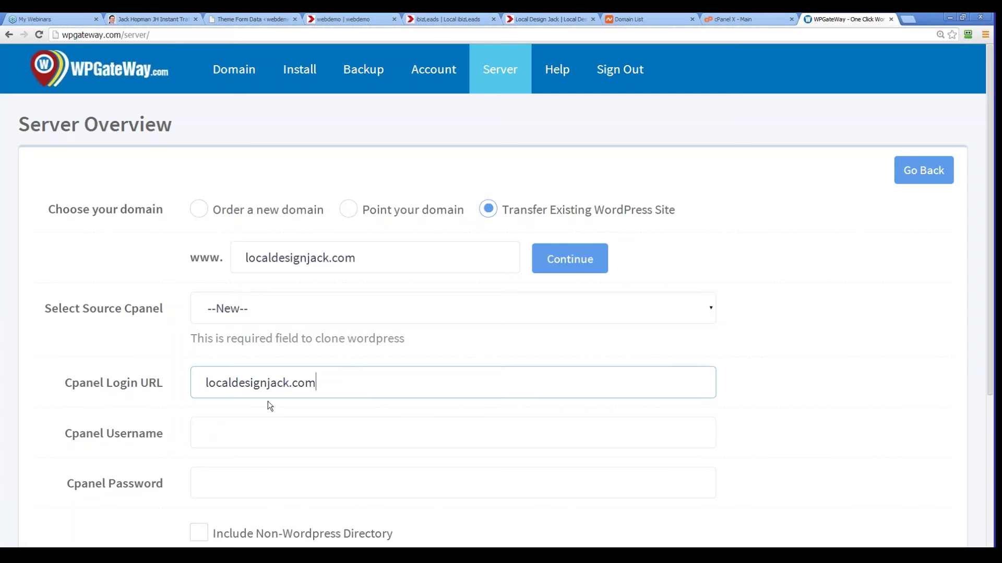
Step: Enter the source cPanel's username and password, and enable Include Non-Wordpress Directory
{"action": "scroll", "coordinate": [312, 239], "scroll_direction": "down", "scroll_amount": 1}
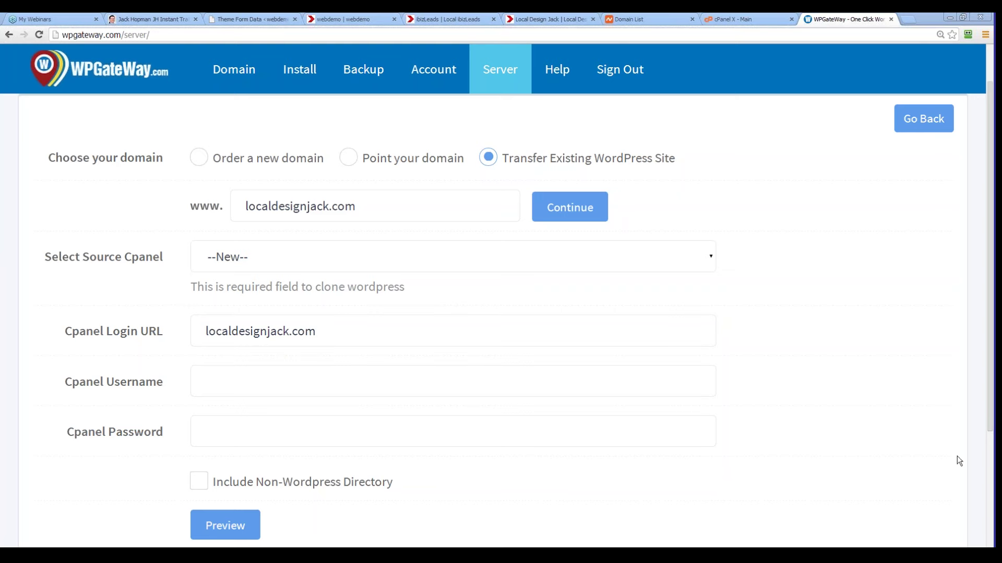
{"action": "left_click", "coordinate": [268, 377]}
{"action": "type", "text": "locald"}
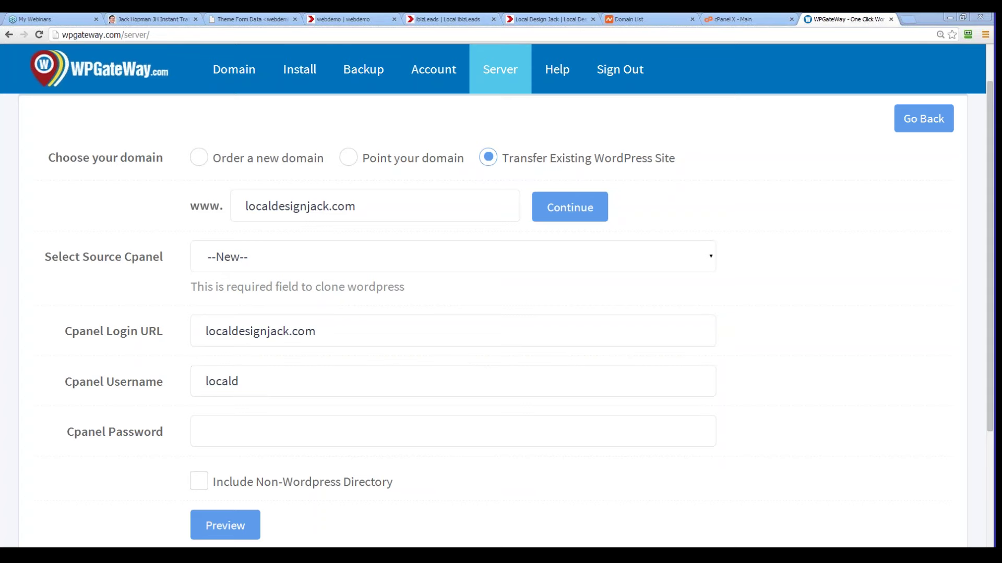
{"action": "left_click", "coordinate": [224, 434]}
{"action": "key", "text": "ctrl+v"}
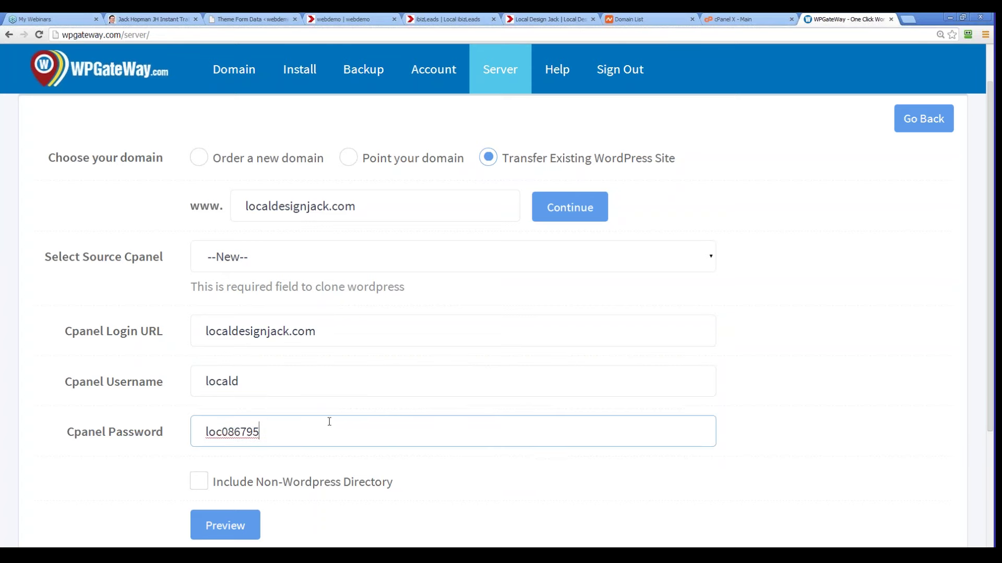
{"action": "scroll", "coordinate": [334, 407], "scroll_direction": "down", "scroll_amount": 2}
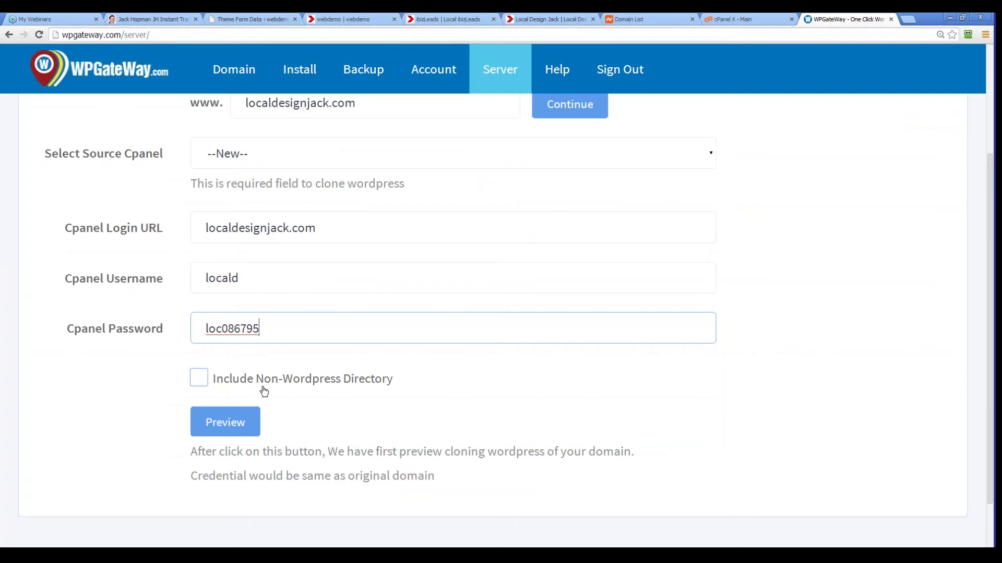
{"action": "left_click", "coordinate": [201, 376]}
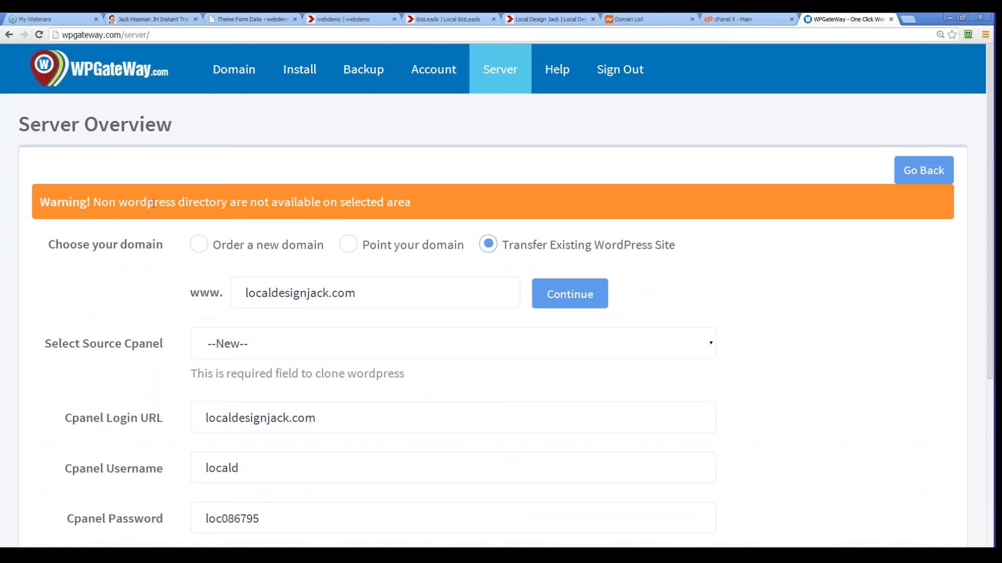
Step: Try to preview the localdesignjack.com clone without including the non-WordPress directory
{"action": "scroll", "coordinate": [190, 201], "scroll_direction": "down", "scroll_amount": 3}
{"action": "scroll", "coordinate": [189, 206], "scroll_direction": "down", "scroll_amount": 2}
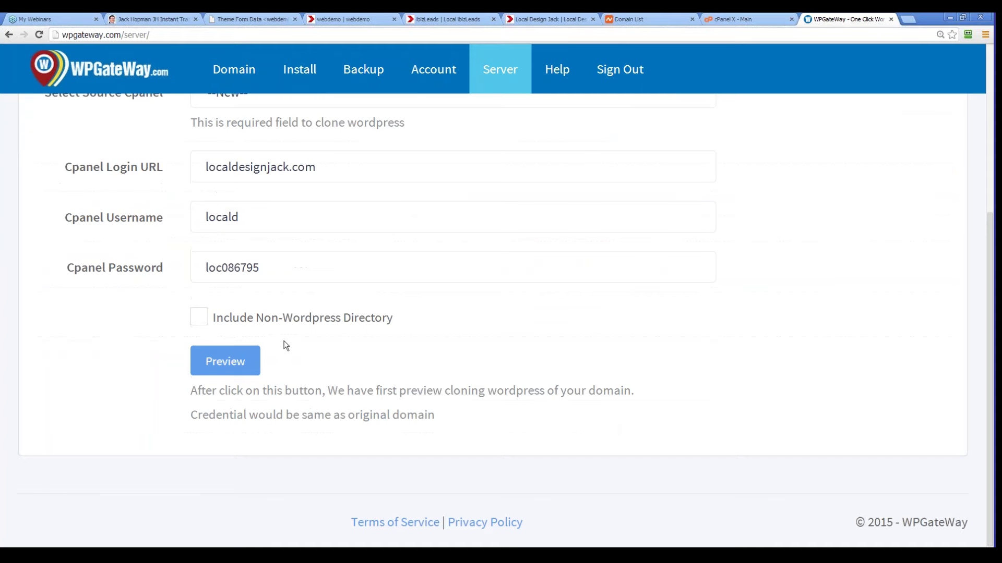
{"action": "left_click", "coordinate": [239, 365]}
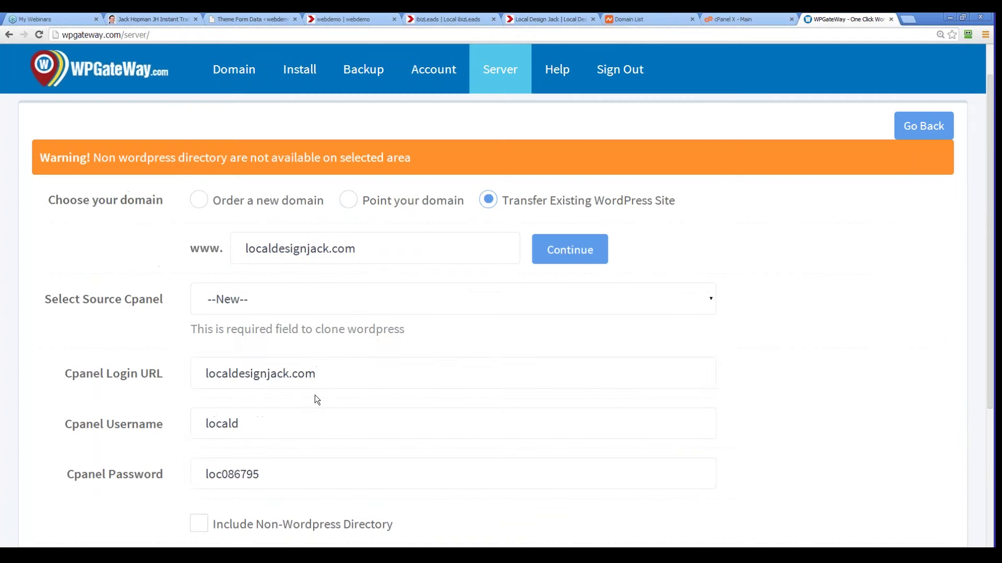
Step: Copy the domain from the Cpanel Login URL and open localdesignjack.com in a new browser tab
{"action": "left_click_drag", "start_coordinate": [316, 374], "coordinate": [191, 377]}
{"action": "key", "text": "ctrl+c"}
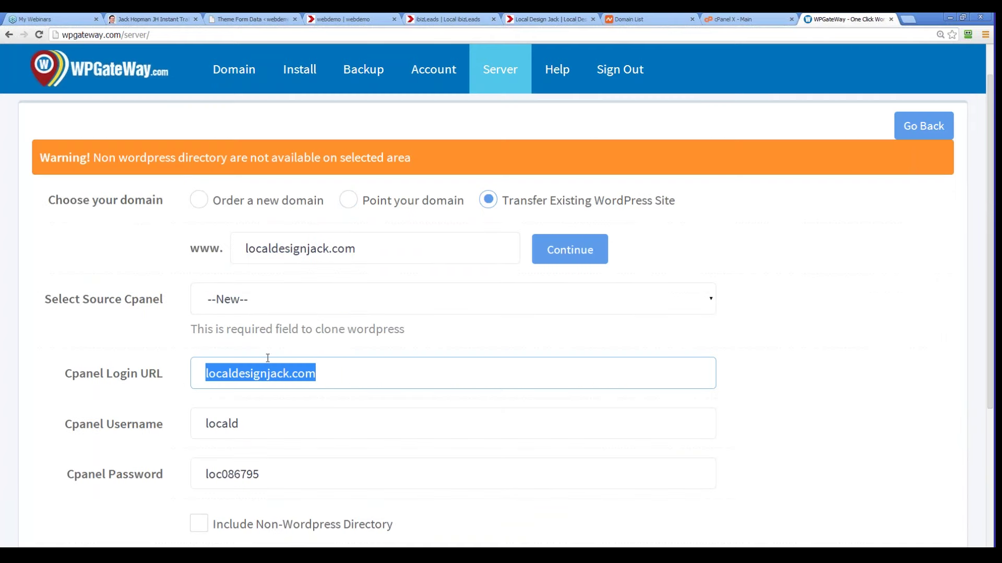
{"action": "left_click", "coordinate": [913, 23]}
{"action": "key", "text": "ctrl+v"}
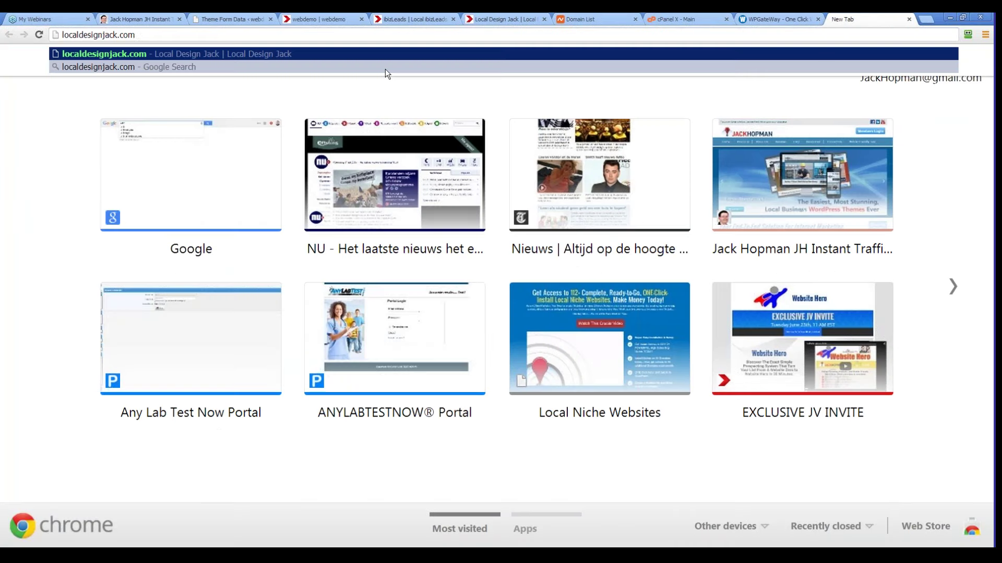
{"action": "key", "text": "Return"}
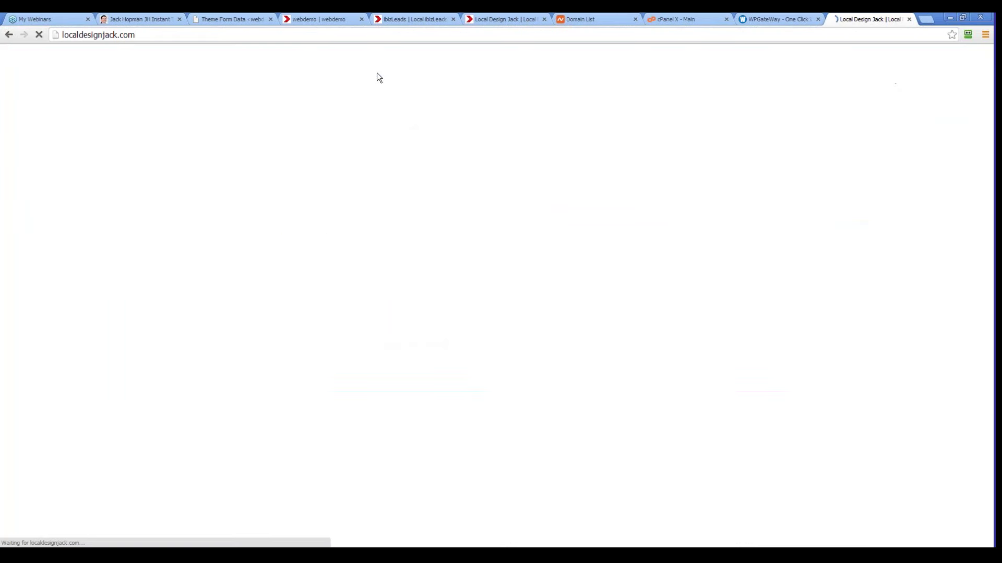
Step: Look through the live localdesignjack.com homepage, from the slider and contact form to the design service sections
{"action": "scroll", "coordinate": [244, 394], "scroll_direction": "down", "scroll_amount": 4}
{"action": "scroll", "coordinate": [244, 395], "scroll_direction": "up", "scroll_amount": 4}
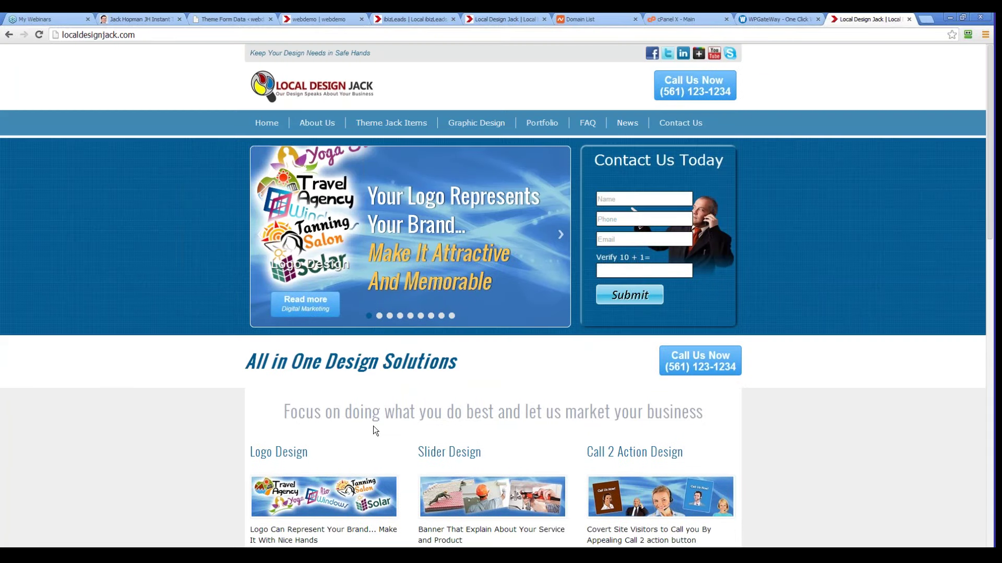
{"action": "scroll", "coordinate": [374, 426], "scroll_direction": "down", "scroll_amount": 6}
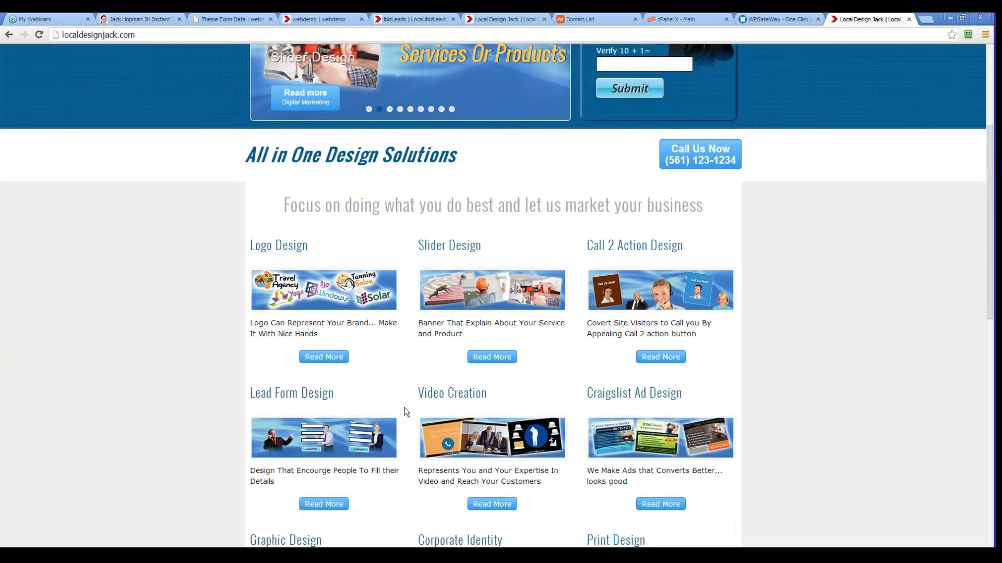
{"action": "scroll", "coordinate": [408, 414], "scroll_direction": "down", "scroll_amount": 3}
{"action": "scroll", "coordinate": [410, 414], "scroll_direction": "up", "scroll_amount": 4}
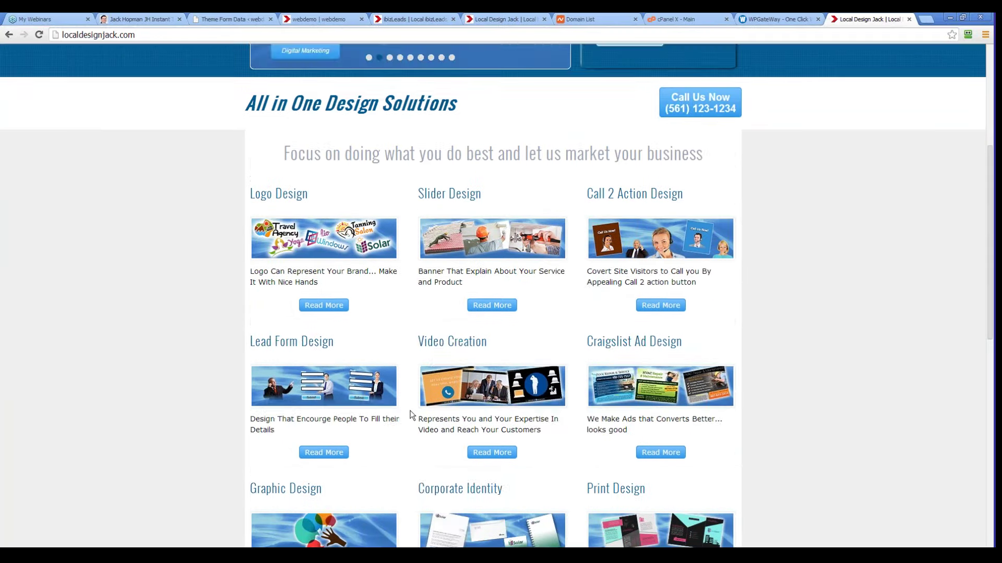
{"action": "scroll", "coordinate": [411, 415], "scroll_direction": "up", "scroll_amount": 4}
{"action": "scroll", "coordinate": [411, 414], "scroll_direction": "up", "scroll_amount": 1}
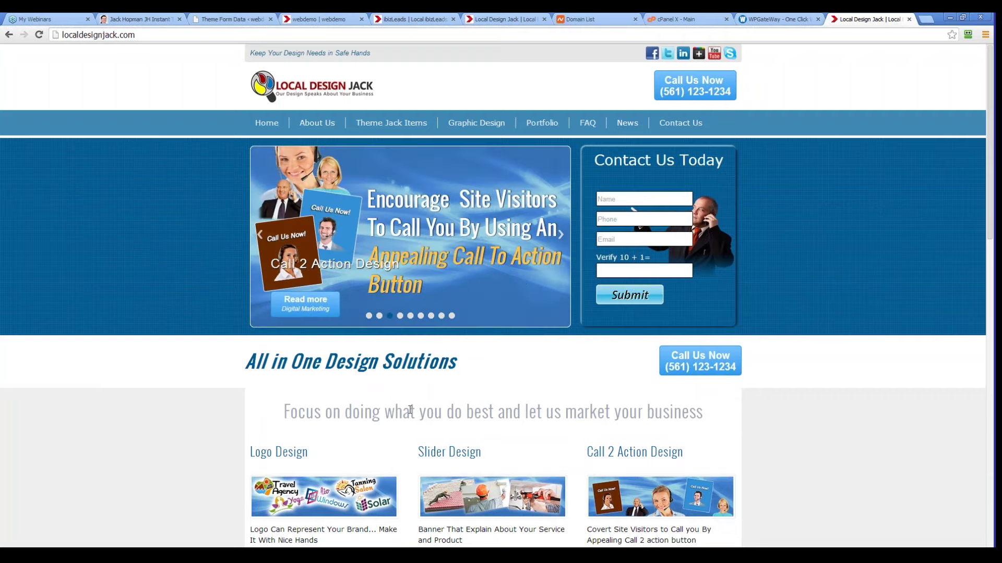
Step: Return to the WPGateWay transfer form and run the WordPress clone preview for localdesignjack.com
{"action": "left_click", "coordinate": [781, 18]}
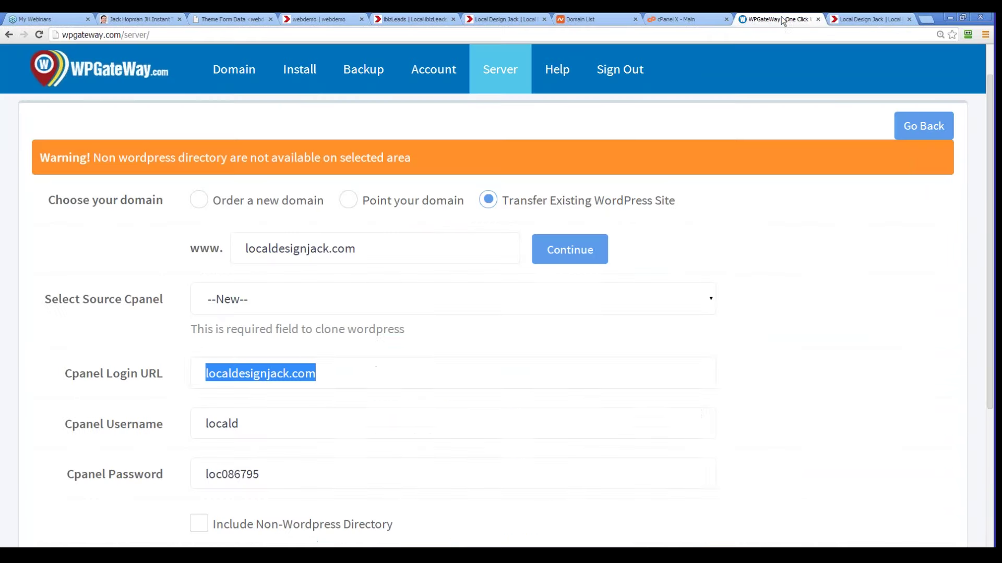
{"action": "scroll", "coordinate": [500, 344], "scroll_direction": "down", "scroll_amount": 4}
{"action": "left_click", "coordinate": [255, 370]}
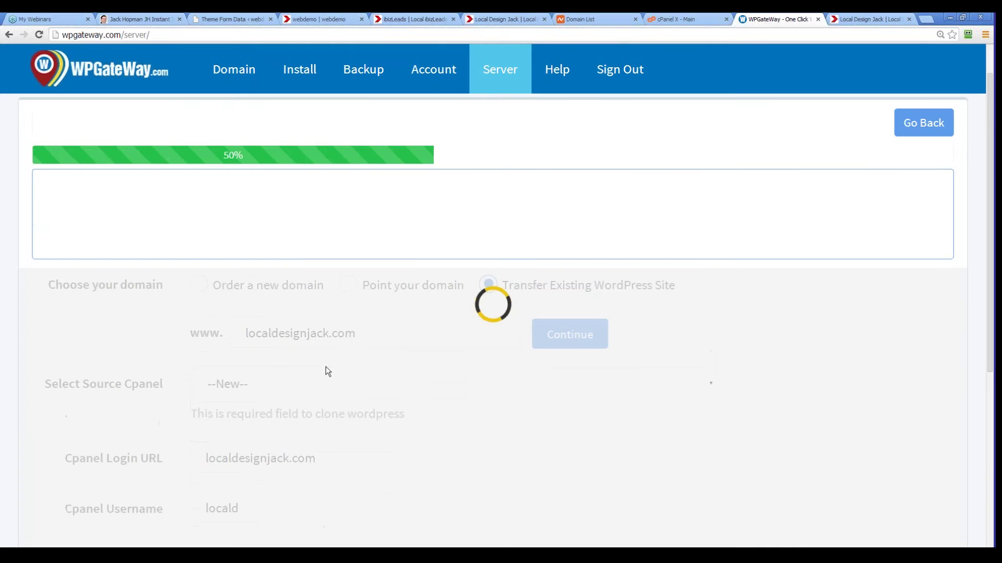
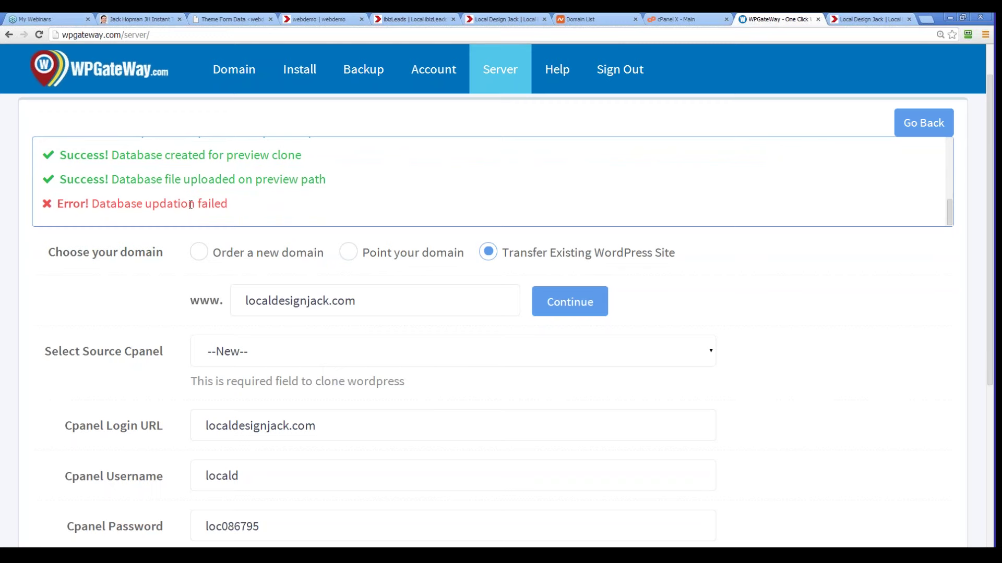
Step: Examine the last entries of the clone preview log, in particular the database update entry
{"action": "left_click_drag", "start_coordinate": [237, 208], "coordinate": [43, 207]}
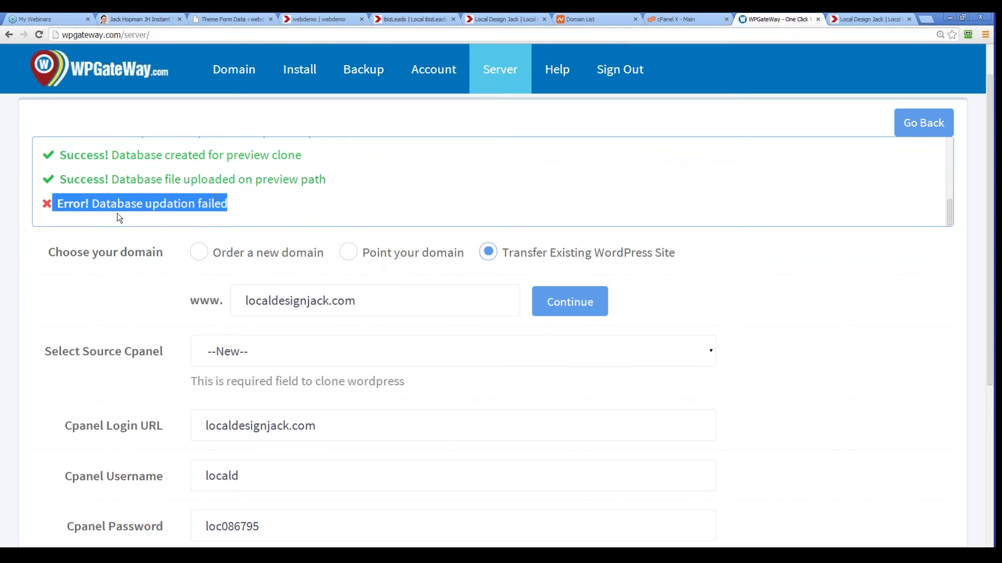
{"action": "left_click", "coordinate": [200, 220]}
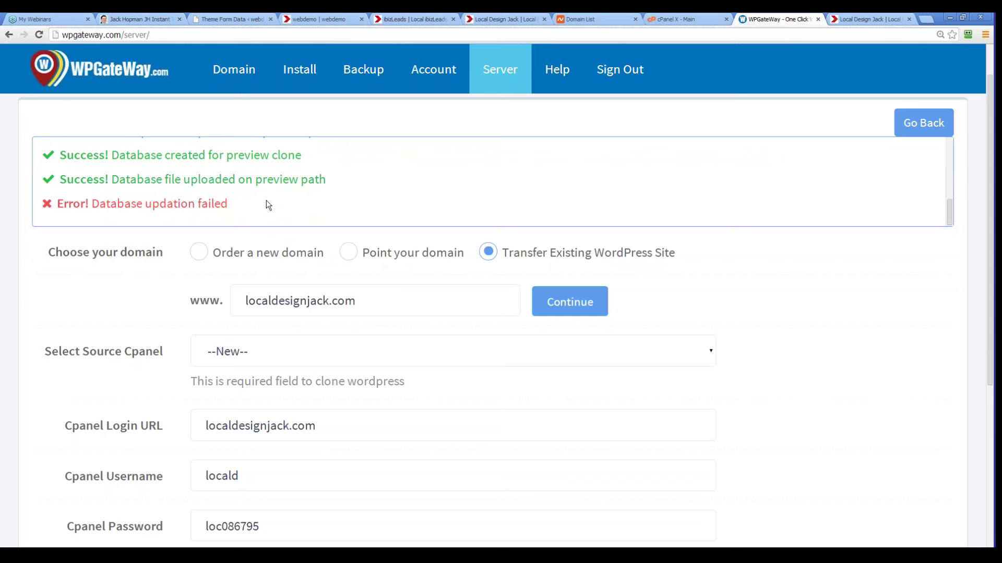
{"action": "left_click_drag", "start_coordinate": [268, 204], "coordinate": [37, 204]}
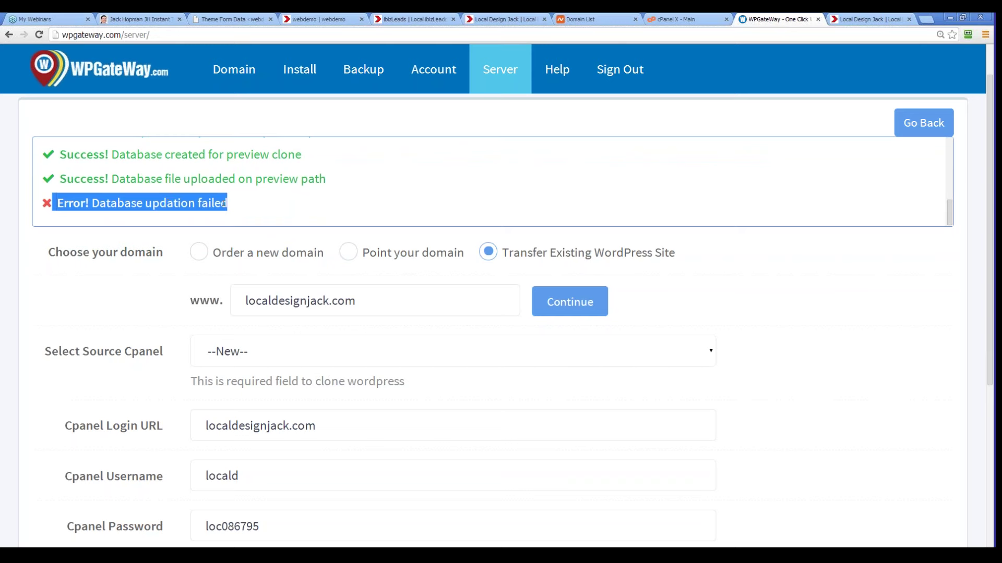
{"action": "left_click", "coordinate": [184, 193]}
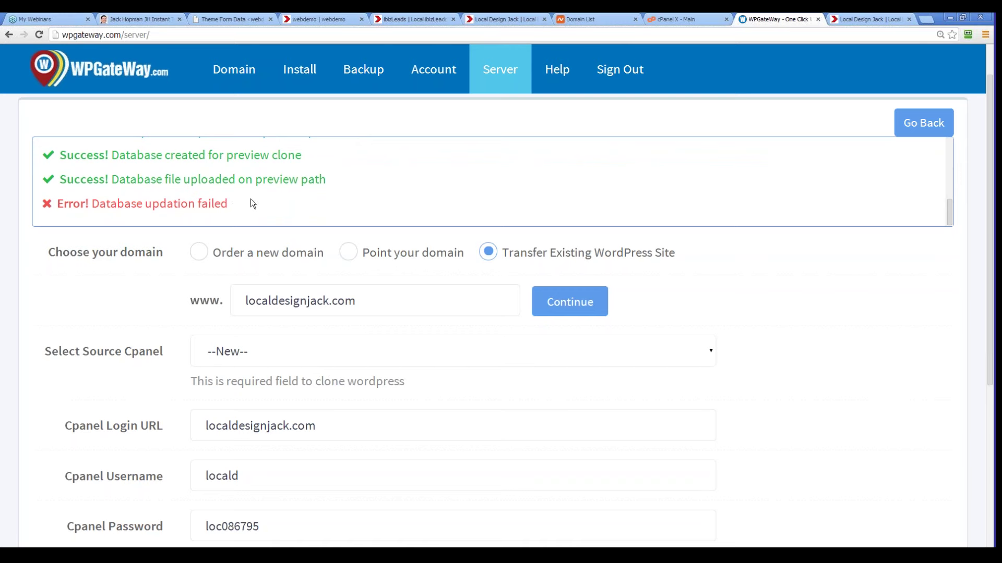
{"action": "scroll", "coordinate": [263, 199], "scroll_direction": "up", "scroll_amount": 2}
{"action": "scroll", "coordinate": [526, 202], "scroll_direction": "down", "scroll_amount": 3}
{"action": "left_click_drag", "start_coordinate": [66, 204], "coordinate": [237, 207]}
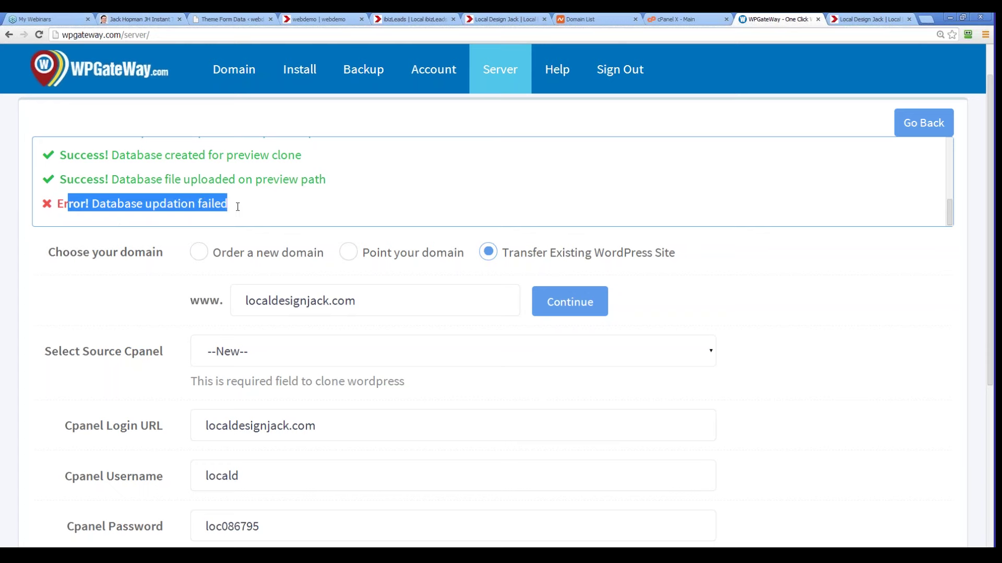
{"action": "left_click", "coordinate": [194, 204]}
{"action": "left_click_drag", "start_coordinate": [228, 204], "coordinate": [60, 197]}
{"action": "left_click_drag", "start_coordinate": [228, 205], "coordinate": [57, 202]}
Step: Check the source cPanel and the live localdesignjack.com site, and return to the WPGateWay transfer form
{"action": "left_click", "coordinate": [687, 18]}
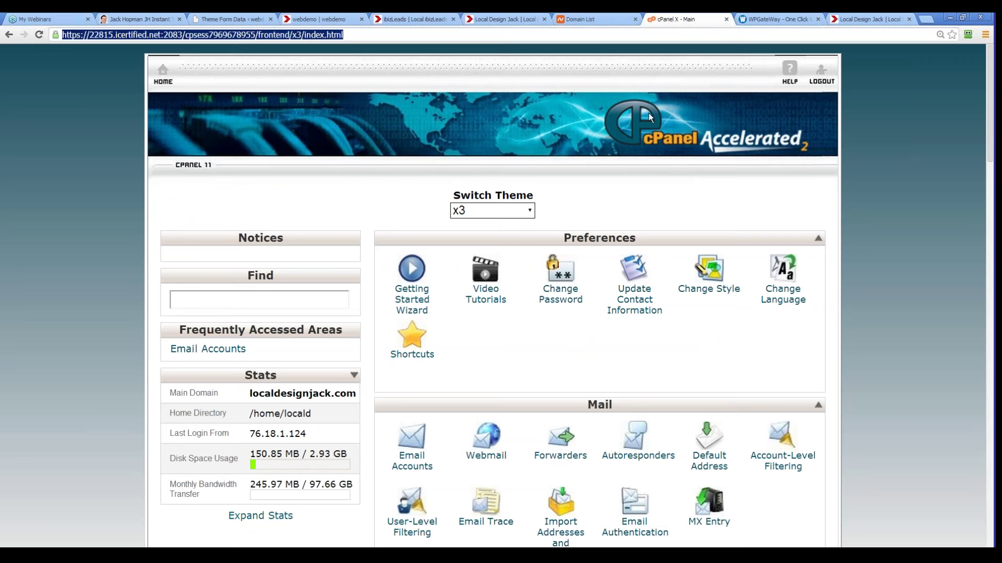
{"action": "left_click", "coordinate": [863, 16]}
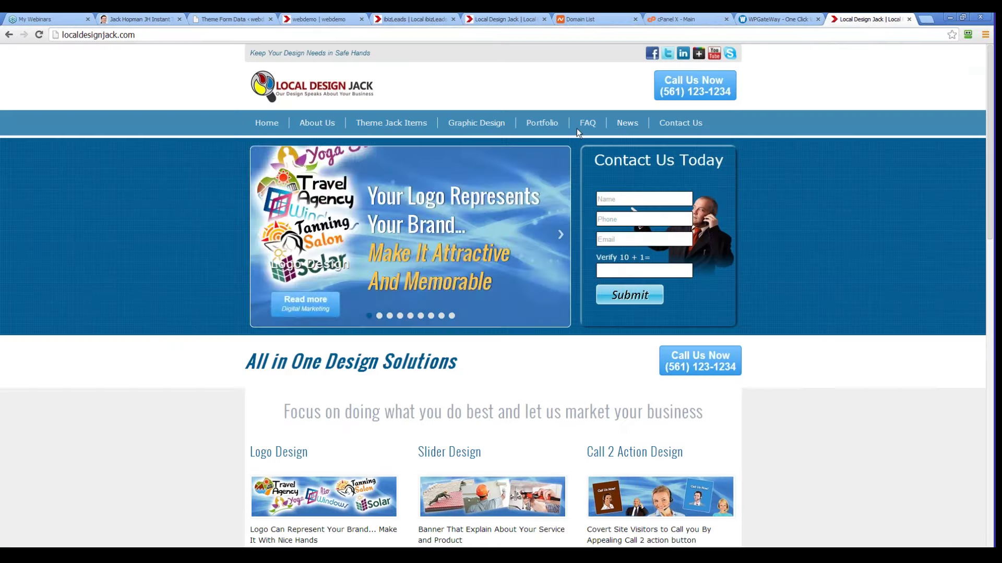
{"action": "left_click", "coordinate": [754, 20]}
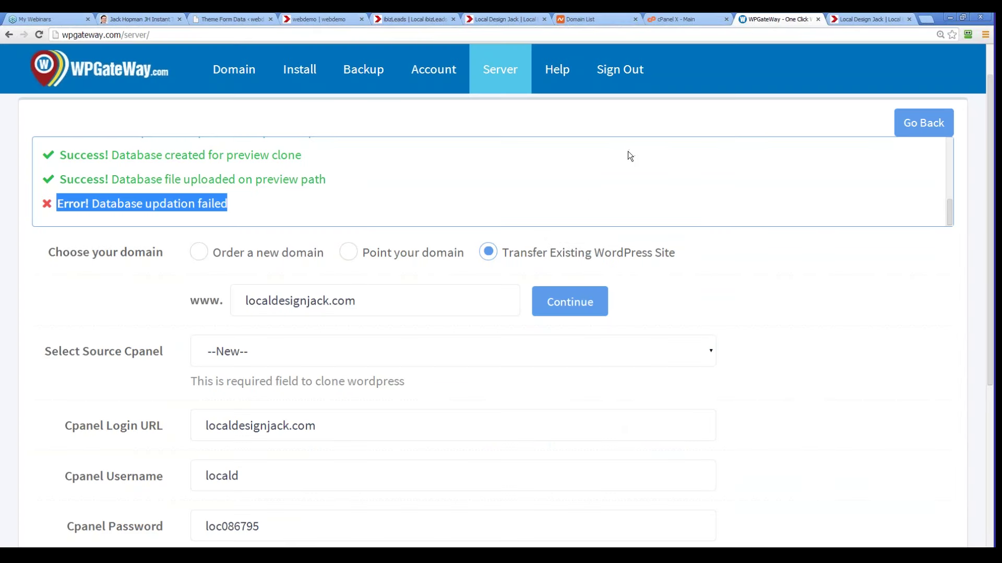
Step: Review the clone preview log from the cPanel connection entry through to the final database entry
{"action": "scroll", "coordinate": [444, 183], "scroll_direction": "up", "scroll_amount": 4}
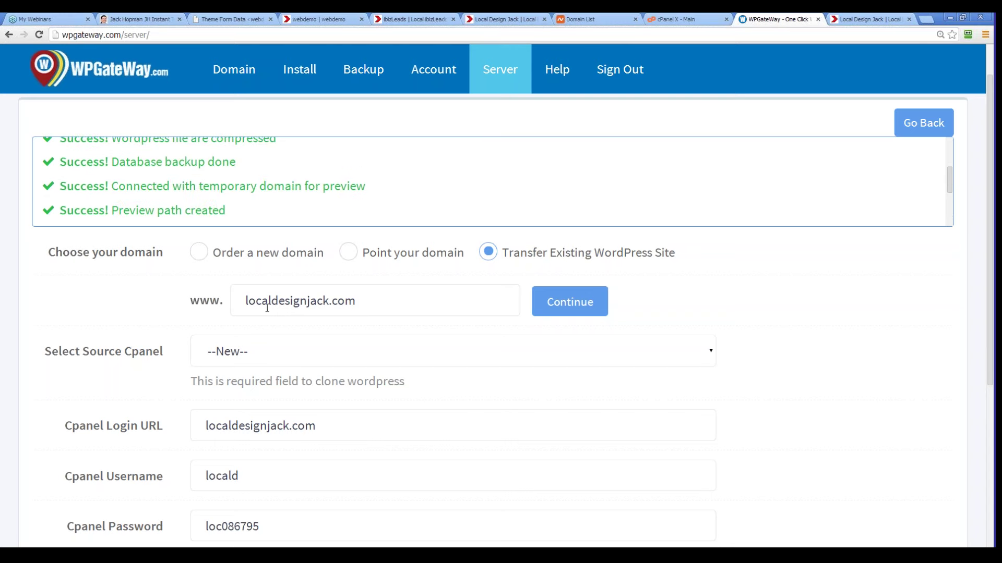
{"action": "scroll", "coordinate": [249, 173], "scroll_direction": "up", "scroll_amount": 3}
{"action": "left_click_drag", "start_coordinate": [248, 162], "coordinate": [71, 148]}
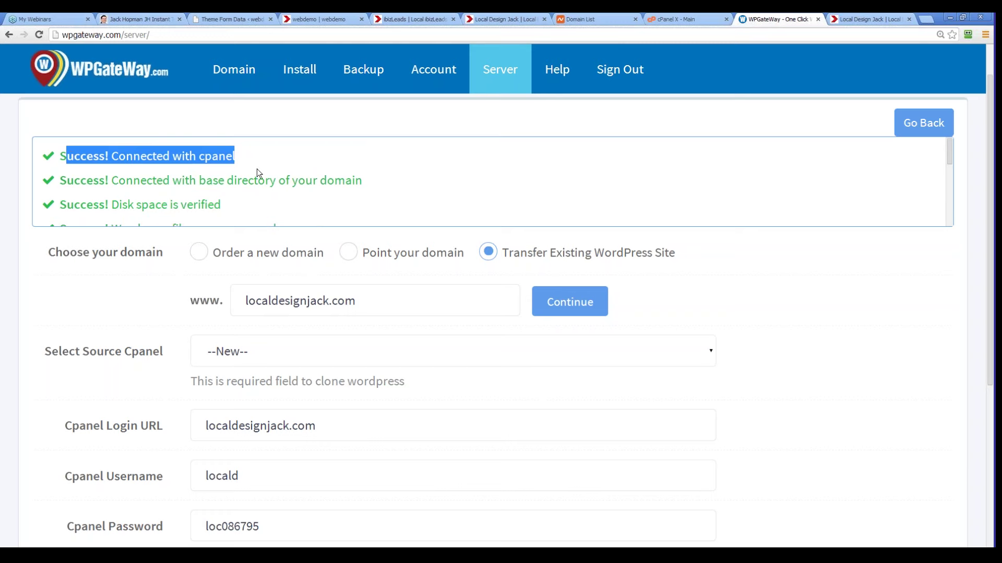
{"action": "left_click_drag", "start_coordinate": [365, 181], "coordinate": [94, 178]}
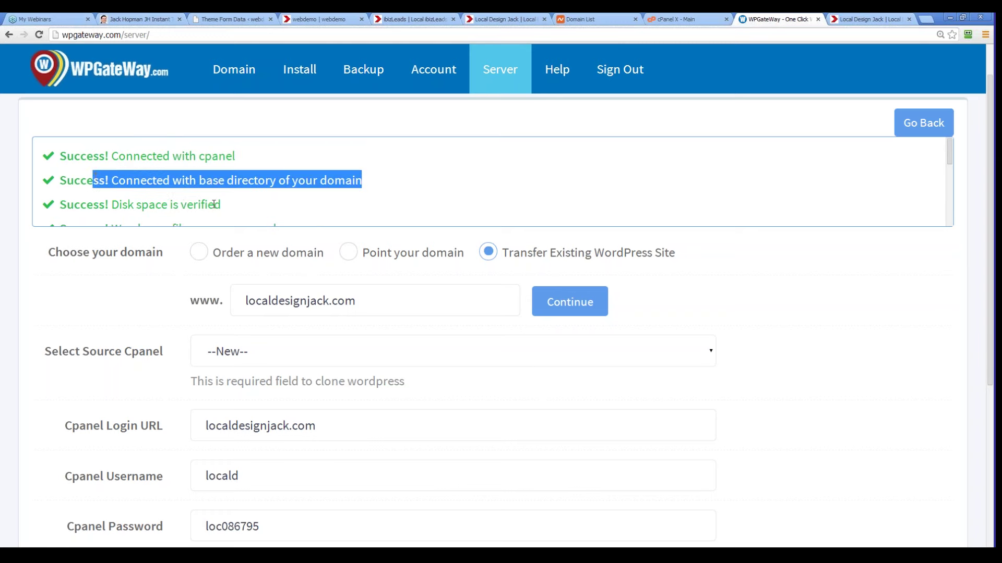
{"action": "left_click_drag", "start_coordinate": [221, 205], "coordinate": [86, 204]}
{"action": "scroll", "coordinate": [217, 196], "scroll_direction": "down", "scroll_amount": 1}
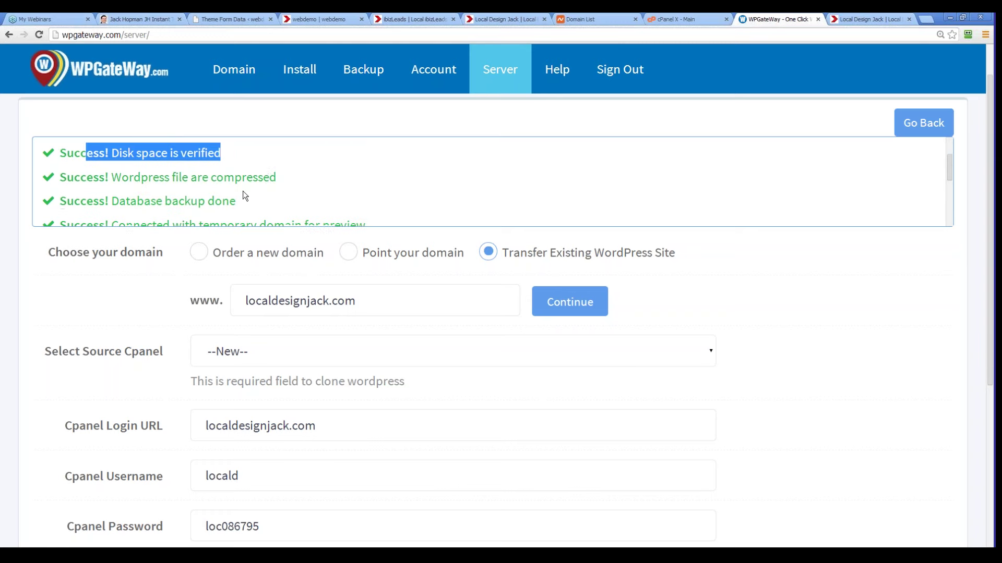
{"action": "left_click", "coordinate": [286, 177]}
{"action": "left_click_drag", "start_coordinate": [281, 177], "coordinate": [121, 177]}
{"action": "left_click_drag", "start_coordinate": [243, 205], "coordinate": [119, 204]}
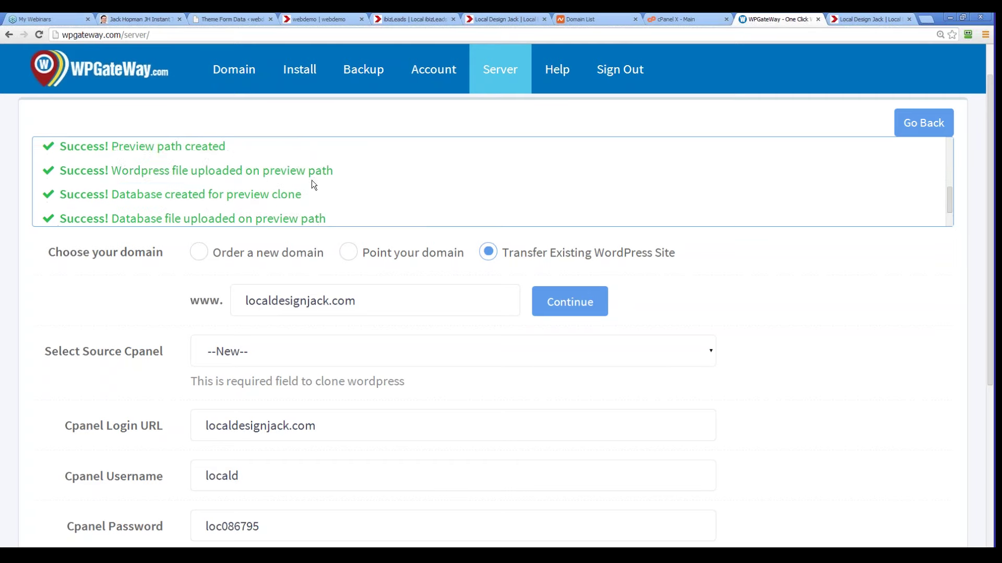
{"action": "scroll", "coordinate": [262, 163], "scroll_direction": "down", "scroll_amount": 1}
{"action": "left_click_drag", "start_coordinate": [228, 152], "coordinate": [55, 151]}
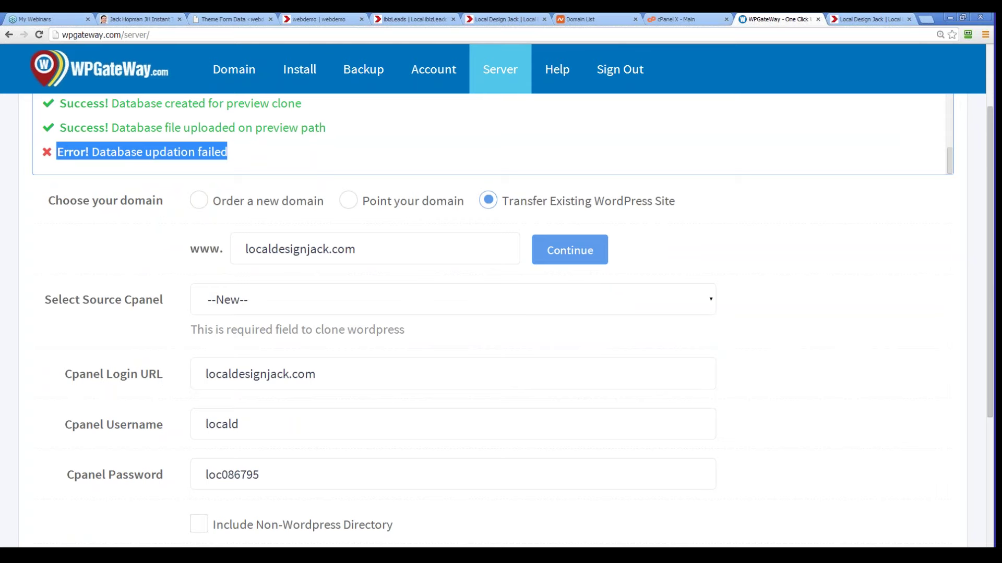
Step: Leave the transfer form, go to the Server Overview, and look through the listed server domains
{"action": "scroll", "coordinate": [996, 120], "scroll_direction": "up", "scroll_amount": 2}
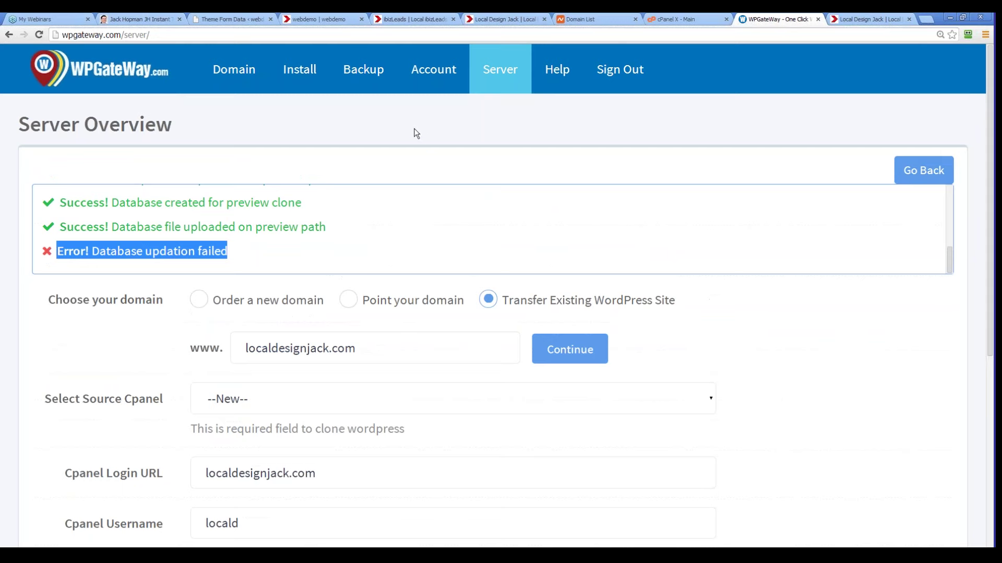
{"action": "left_click", "coordinate": [494, 83]}
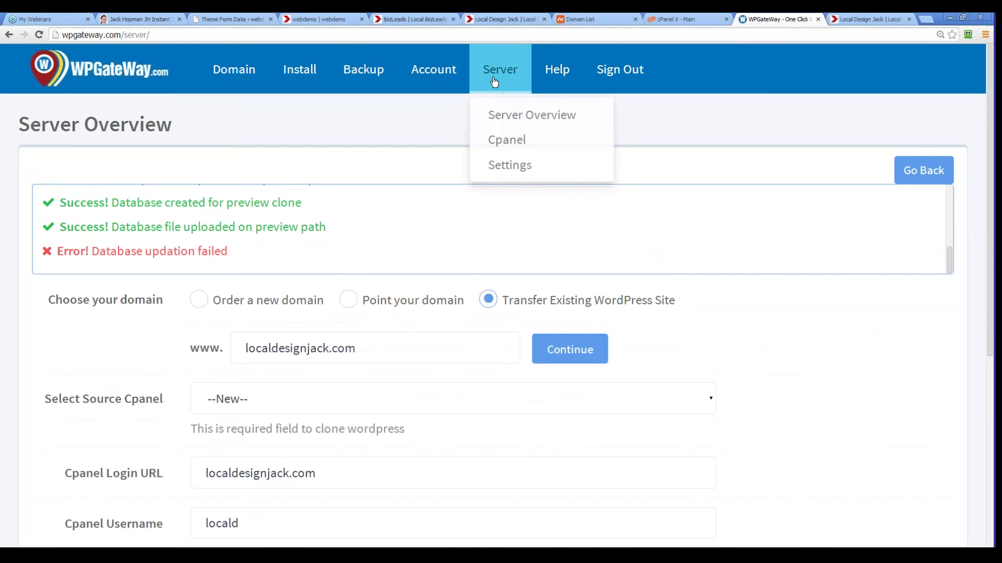
{"action": "left_click", "coordinate": [496, 112]}
{"action": "left_click", "coordinate": [448, 81]}
{"action": "left_click", "coordinate": [420, 111]}
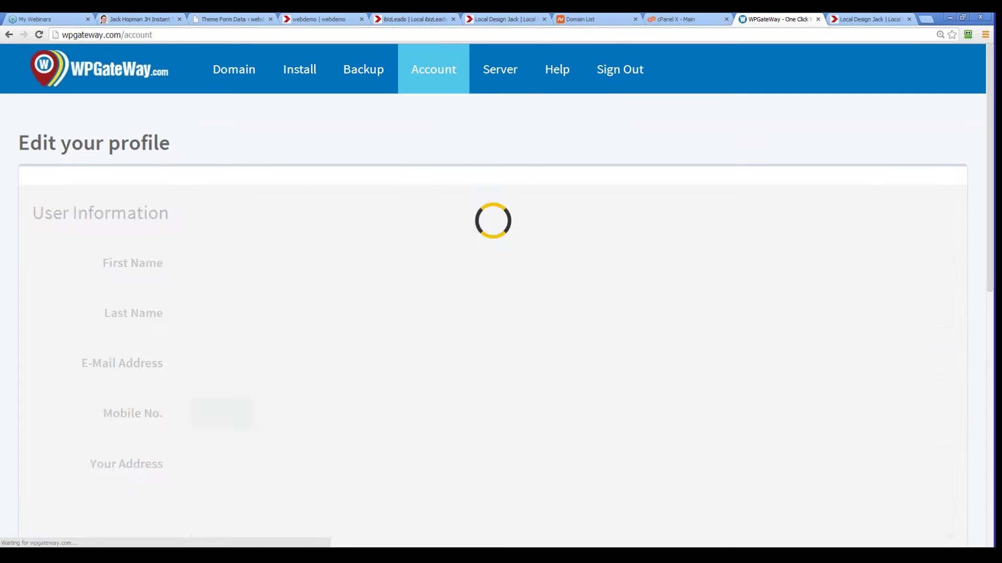
{"action": "left_click", "coordinate": [497, 80]}
{"action": "left_click", "coordinate": [507, 111]}
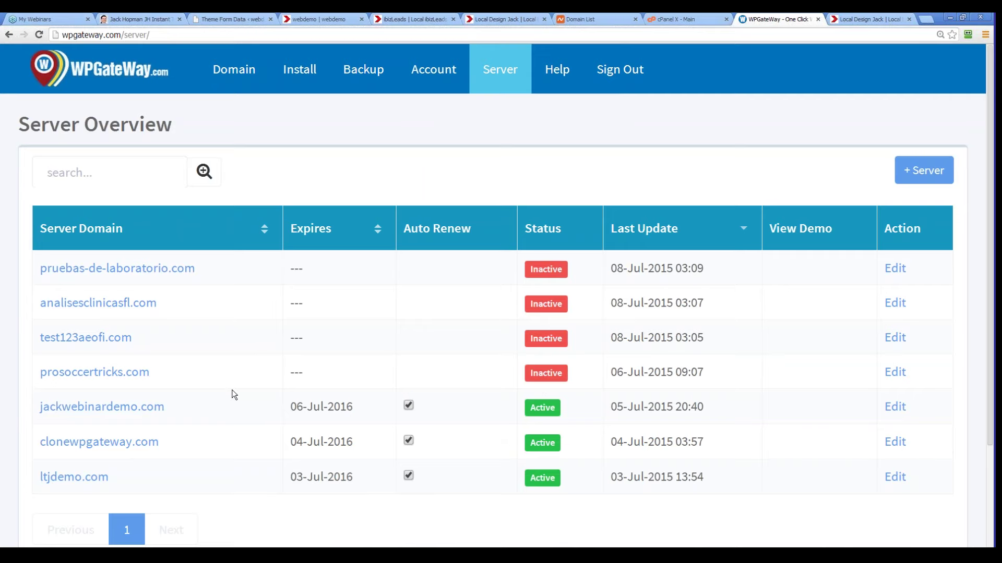
{"action": "scroll", "coordinate": [240, 363], "scroll_direction": "down", "scroll_amount": 1}
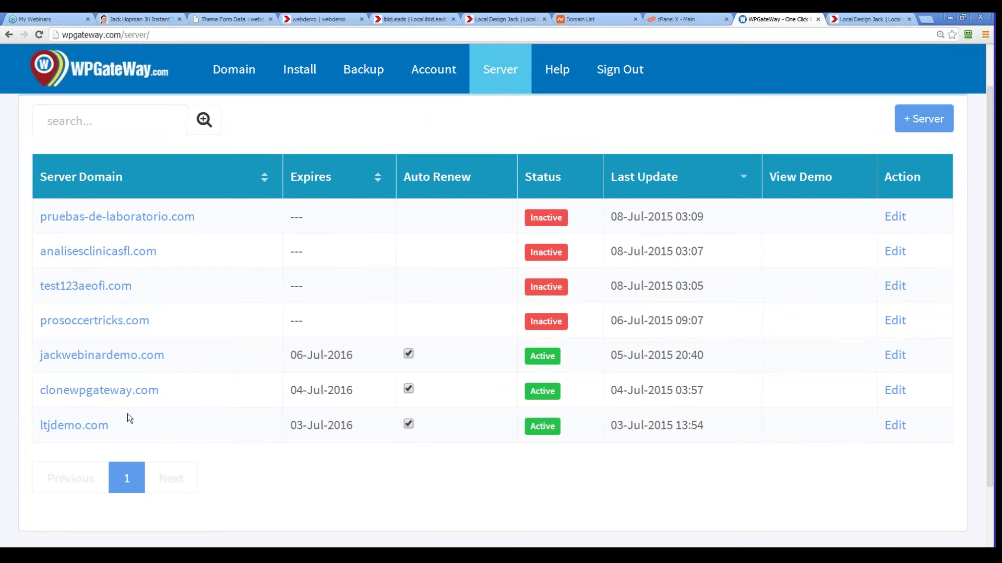
{"action": "scroll", "coordinate": [421, 168], "scroll_direction": "up", "scroll_amount": 1}
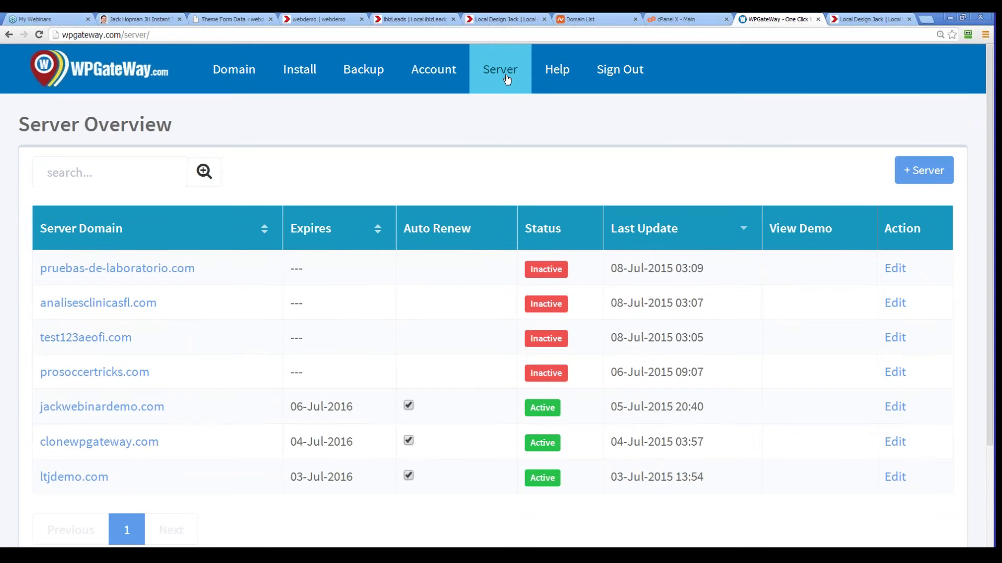
Step: Reopen the WPGateWay Server Overview, and switch to the source site's cPanel main page
{"action": "mouse_move", "coordinate": [505, 78]}
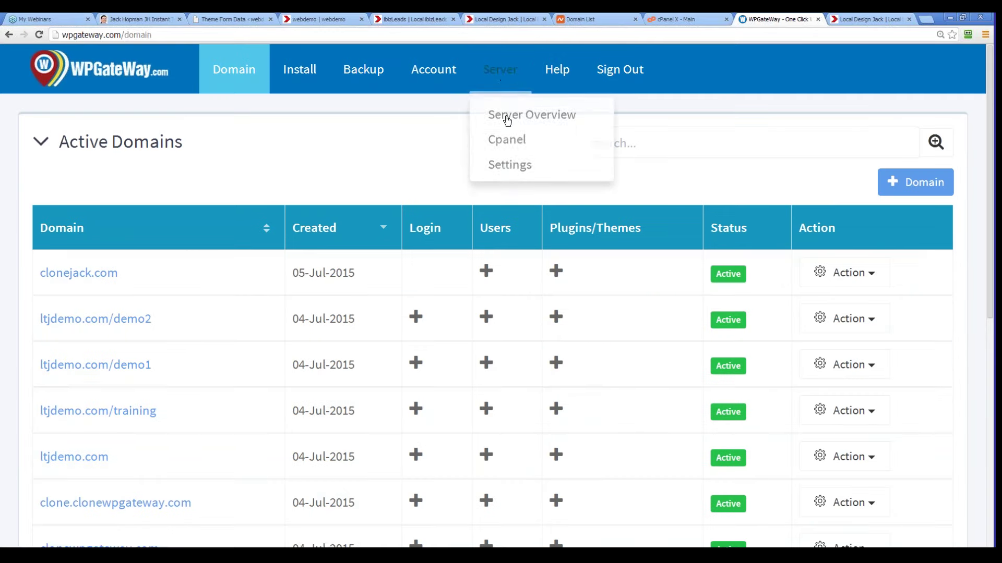
{"action": "left_click", "coordinate": [511, 111]}
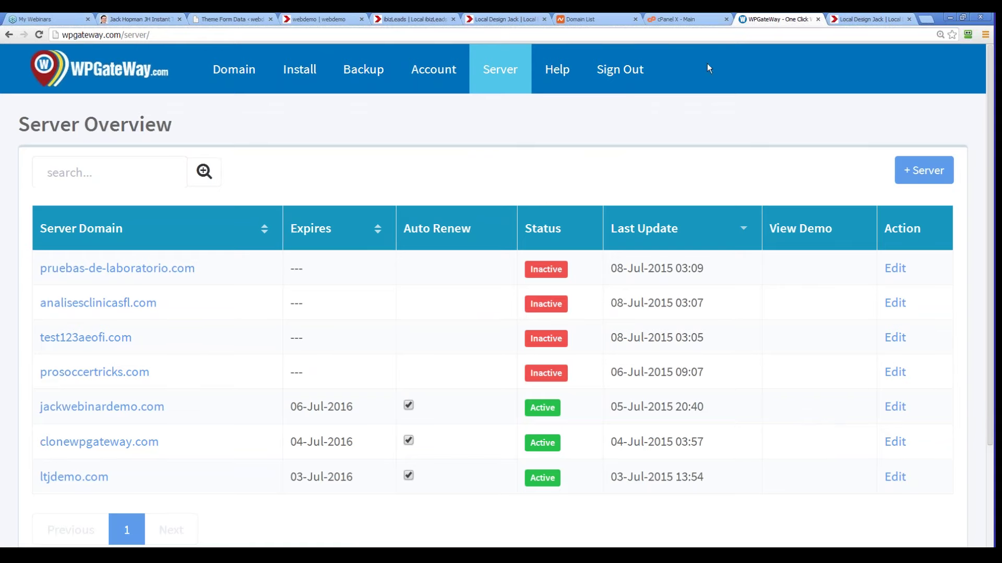
{"action": "left_click", "coordinate": [662, 21]}
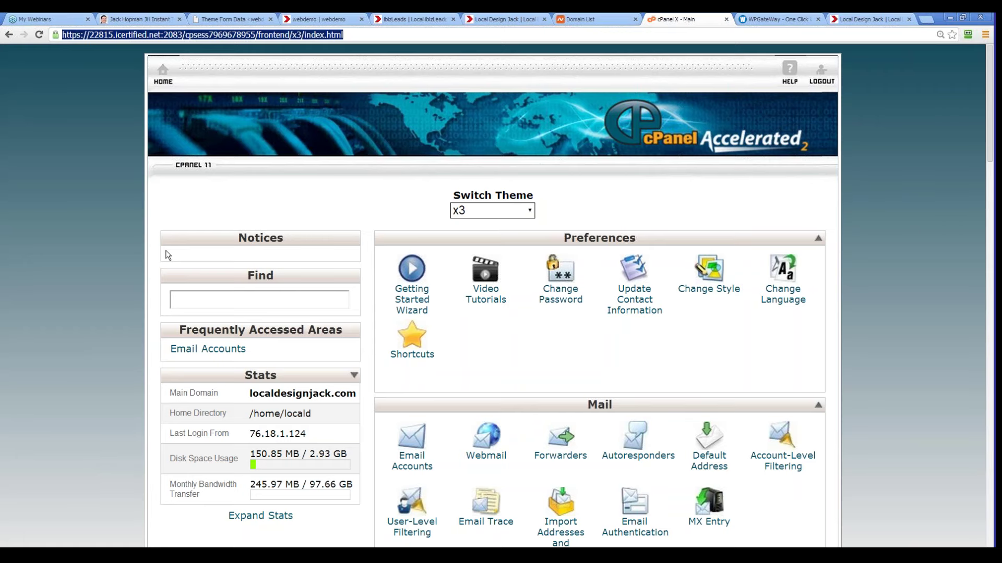
Step: Open the source cPanel's Email Accounts page and check the account list and mailbox creation form for localdesignjack.com
{"action": "scroll", "coordinate": [167, 254], "scroll_direction": "down", "scroll_amount": 2}
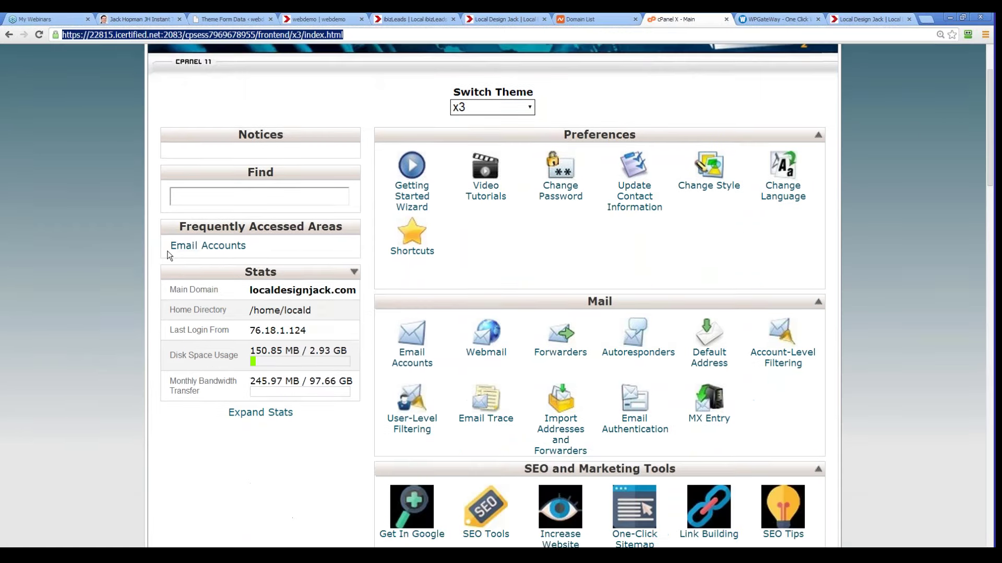
{"action": "left_click", "coordinate": [412, 358]}
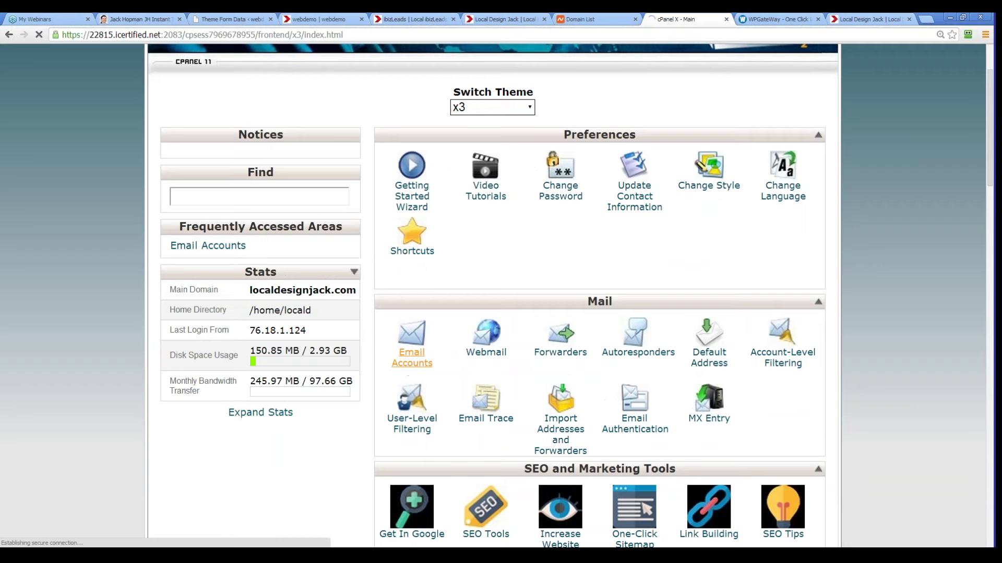
{"action": "scroll", "coordinate": [493, 292], "scroll_direction": "down", "scroll_amount": 3}
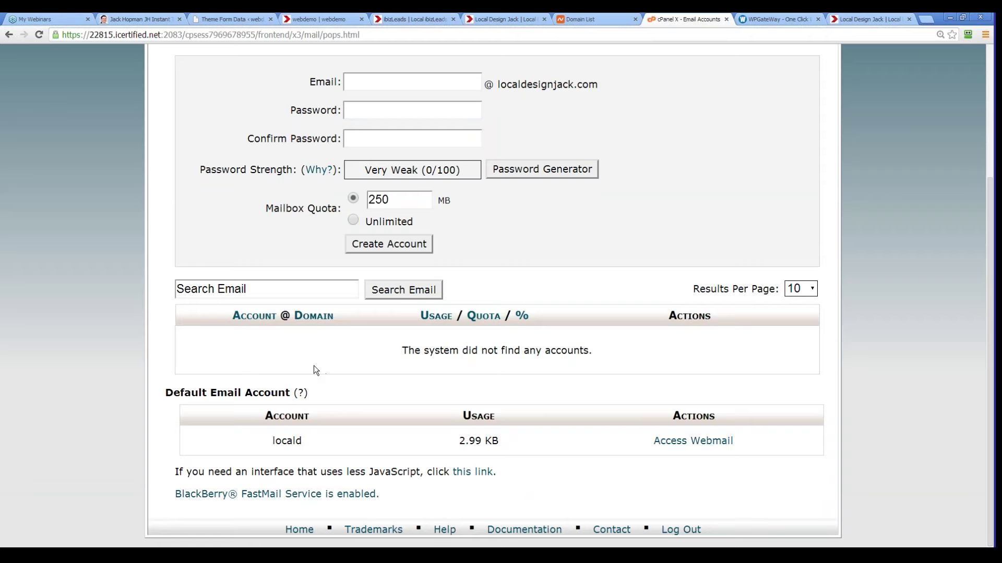
{"action": "scroll", "coordinate": [386, 326], "scroll_direction": "up", "scroll_amount": 2}
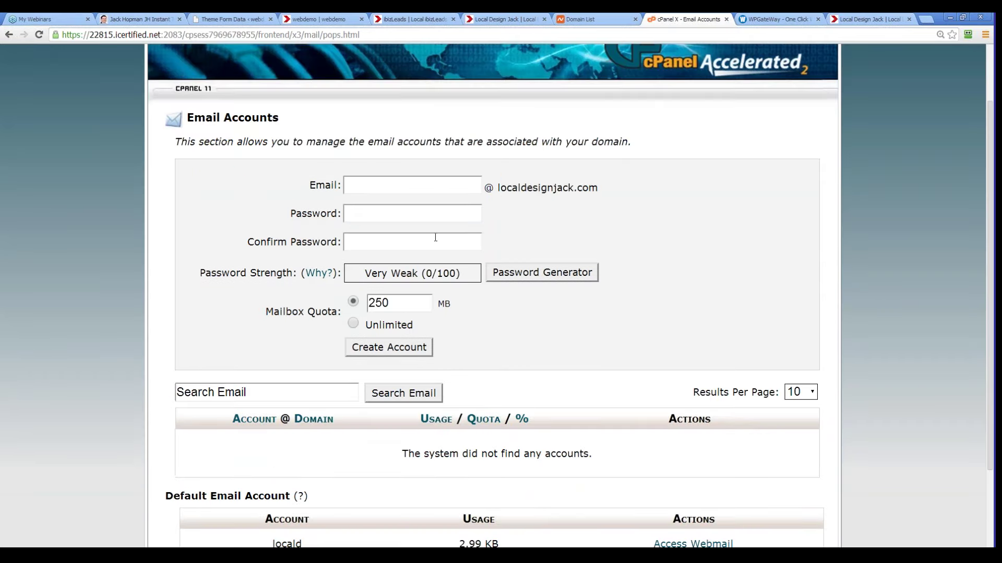
{"action": "left_click_drag", "start_coordinate": [499, 188], "coordinate": [604, 189]}
{"action": "left_click", "coordinate": [600, 202]}
{"action": "scroll", "coordinate": [373, 364], "scroll_direction": "down", "scroll_amount": 1}
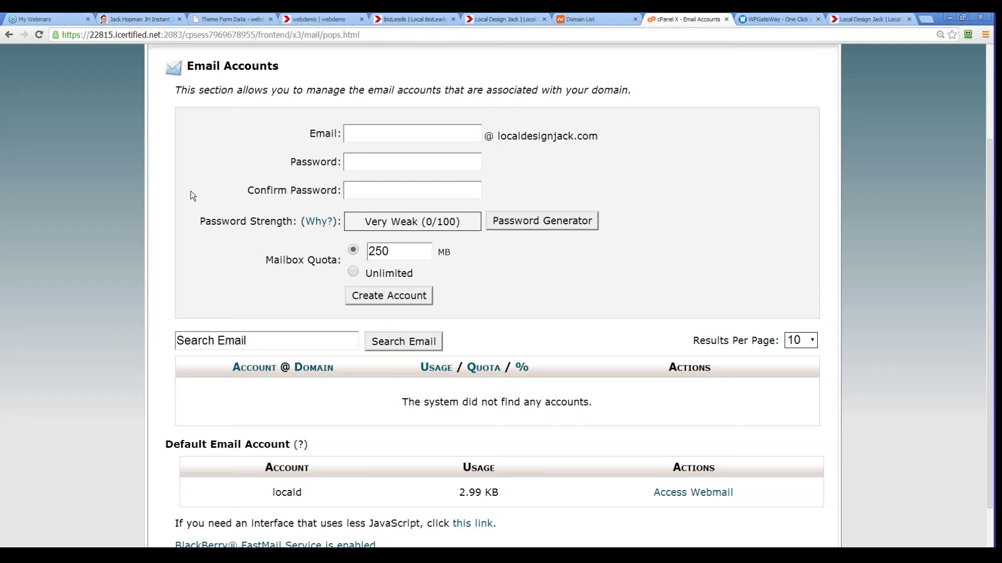
{"action": "scroll", "coordinate": [190, 195], "scroll_direction": "up", "scroll_amount": 2}
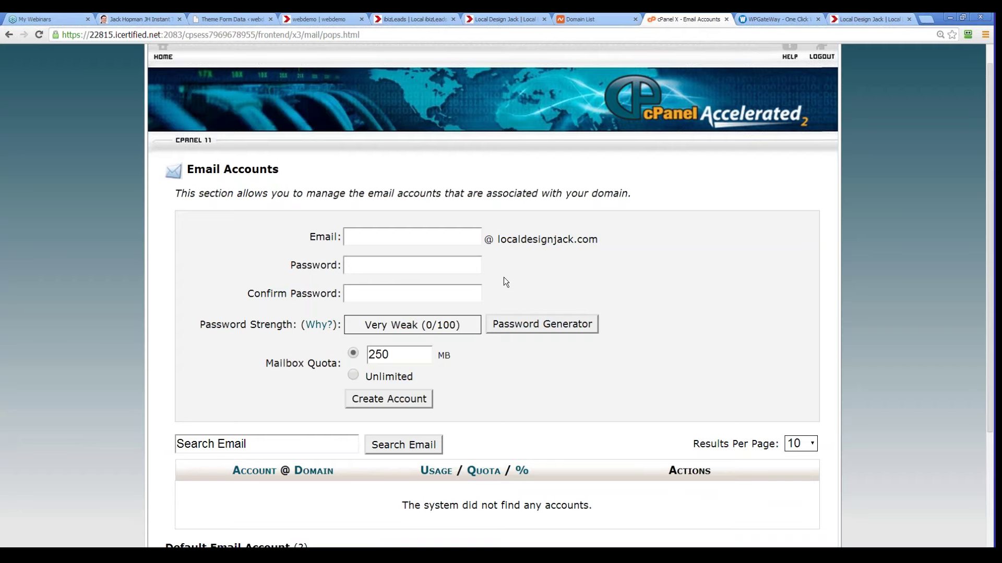
Step: Open localdesignjack.com's nameserver settings in Namecheap, and copy ns1.wpgatewayserver.com from WPGateWay's help on linking an existing domain
{"action": "left_click", "coordinate": [585, 17]}
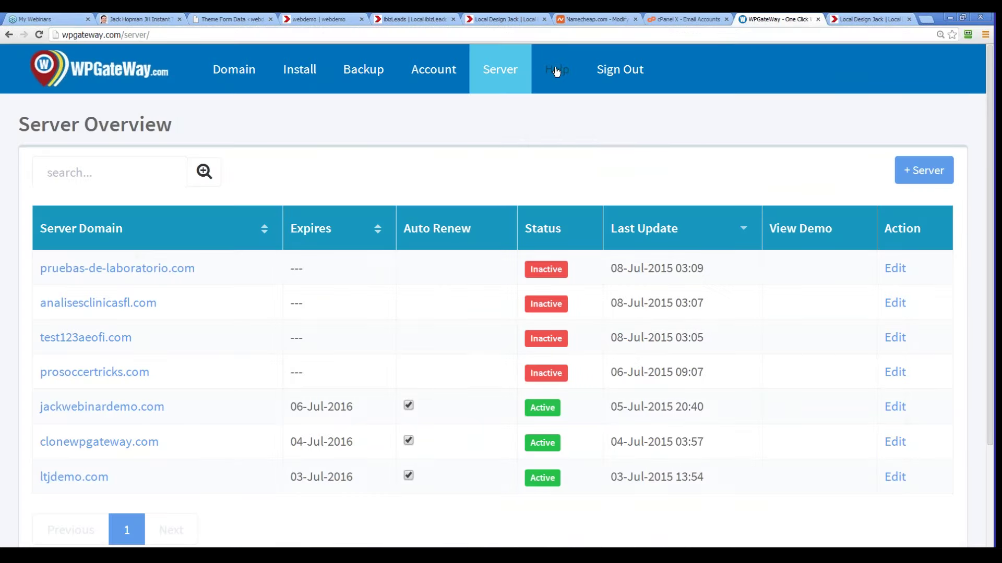
{"action": "left_click", "coordinate": [556, 72]}
{"action": "left_click", "coordinate": [560, 112]}
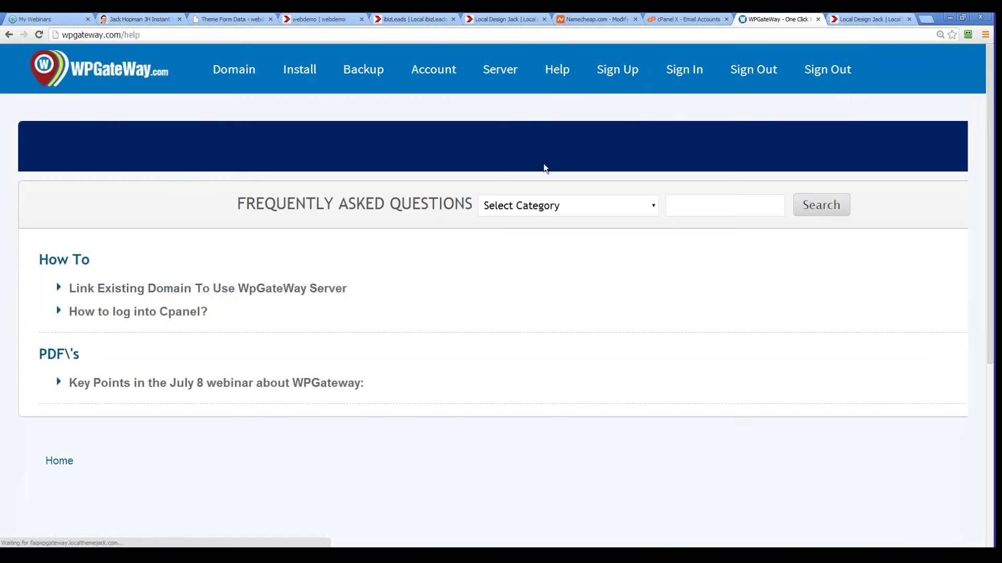
{"action": "left_click", "coordinate": [149, 289]}
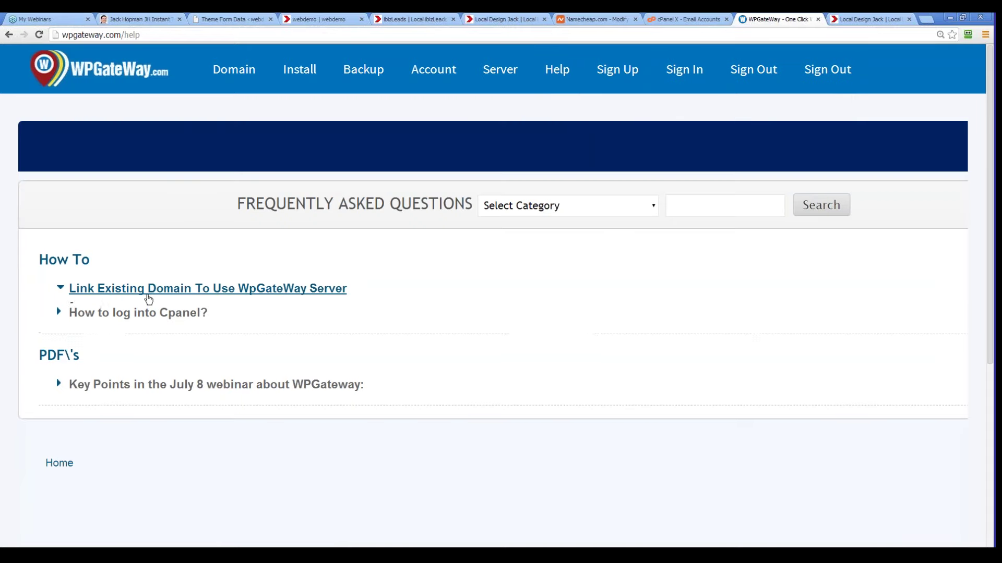
{"action": "left_click_drag", "start_coordinate": [241, 340], "coordinate": [76, 338]}
{"action": "key", "text": "ctrl+c"}
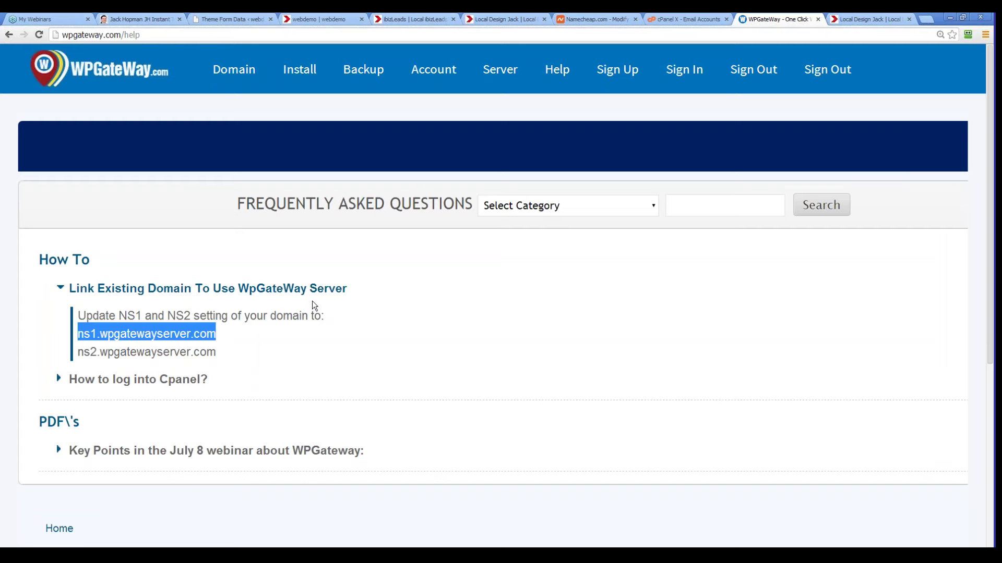
Step: In Namecheap, enter ns1.wpgatewayserver.com and ns2.wpgatewayserver.com as the first two custom DNS servers for localdesignjack.com
{"action": "left_click", "coordinate": [685, 20]}
{"action": "left_click", "coordinate": [593, 20]}
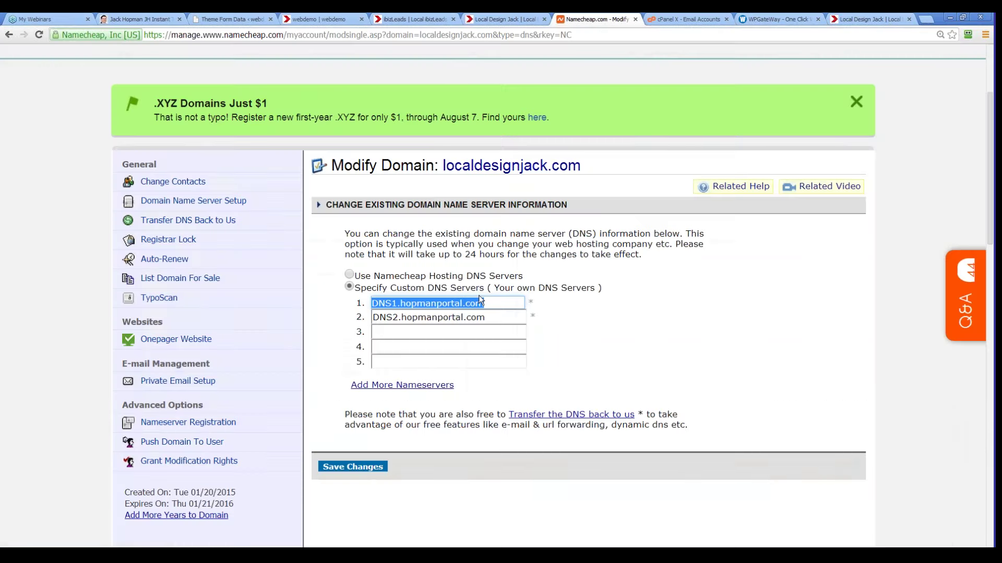
{"action": "key", "text": "ctrl+v"}
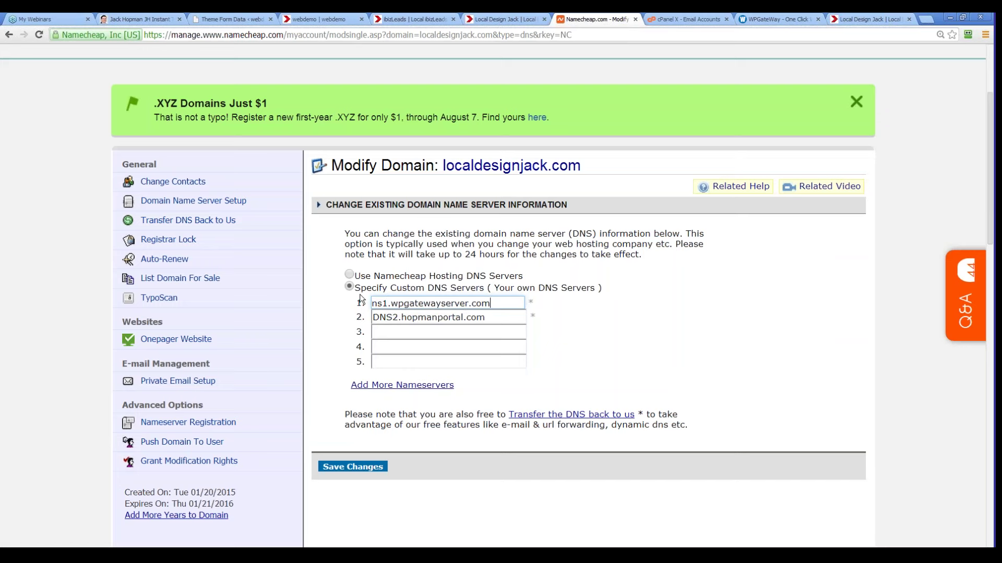
{"action": "left_click", "coordinate": [441, 333]}
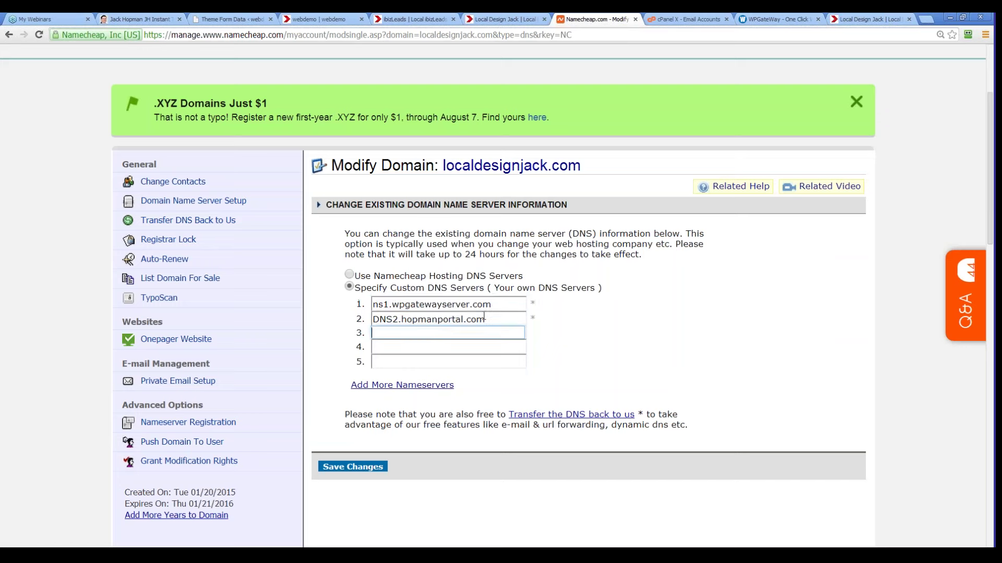
{"action": "left_click_drag", "start_coordinate": [484, 317], "coordinate": [366, 313]}
{"action": "key", "text": "ctrl+v"}
{"action": "left_click", "coordinate": [385, 318]}
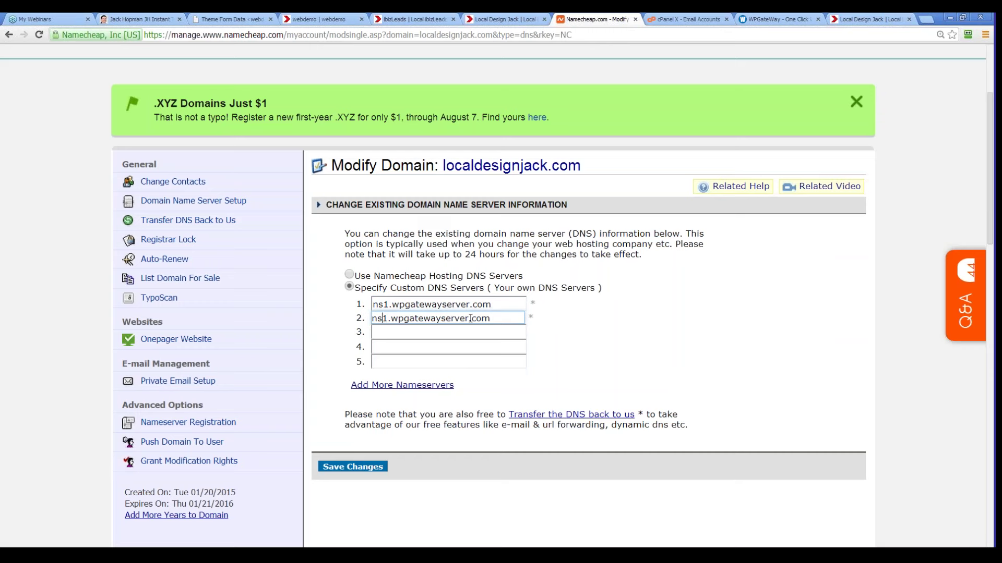
{"action": "key", "text": "BackSpace"}
{"action": "type", "text": "2"}
{"action": "left_click", "coordinate": [490, 334]}
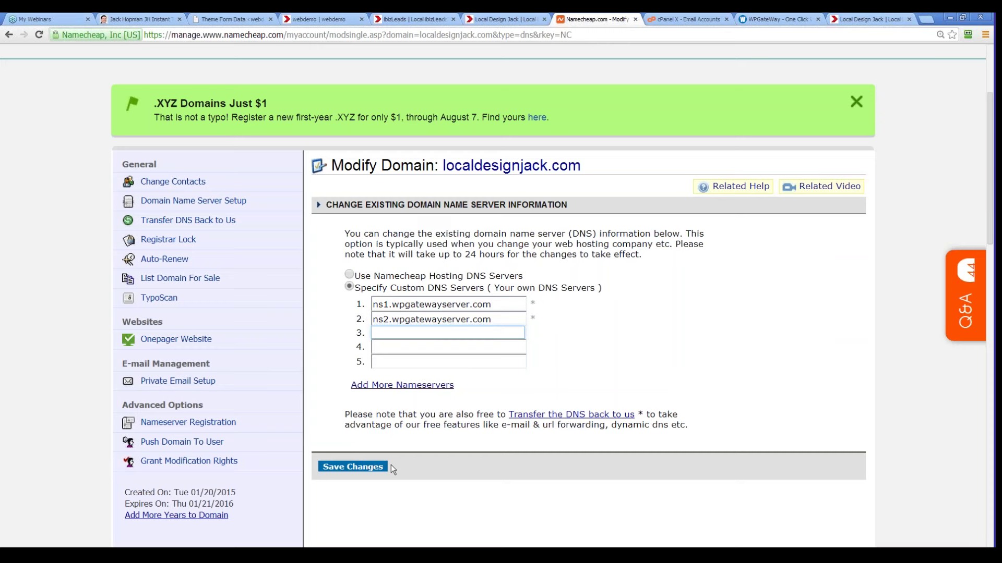
Step: Switch back to WPGateWay, sign out, and log in again with the saved login found by searching for wpg
{"action": "left_click", "coordinate": [757, 20]}
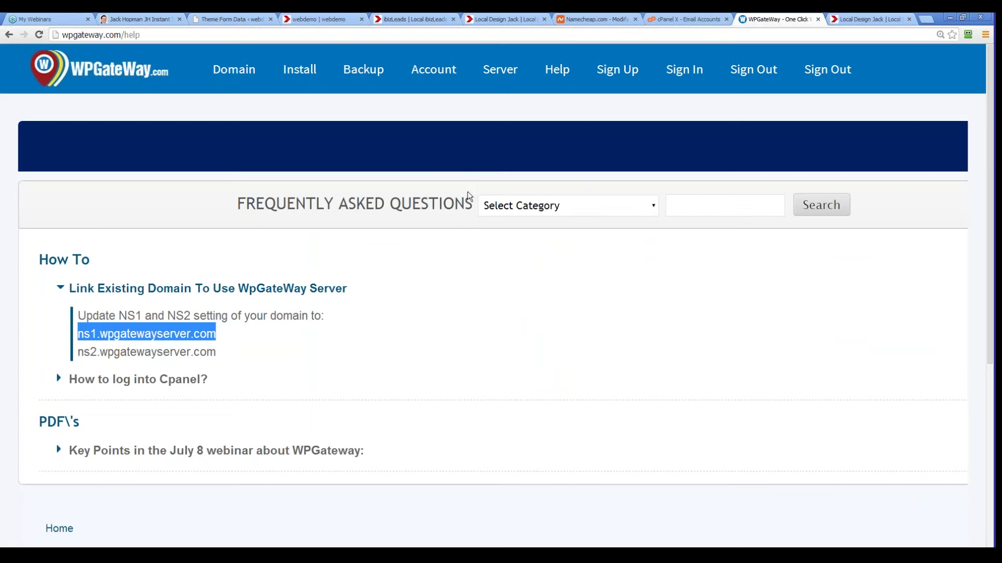
{"action": "left_click", "coordinate": [827, 71]}
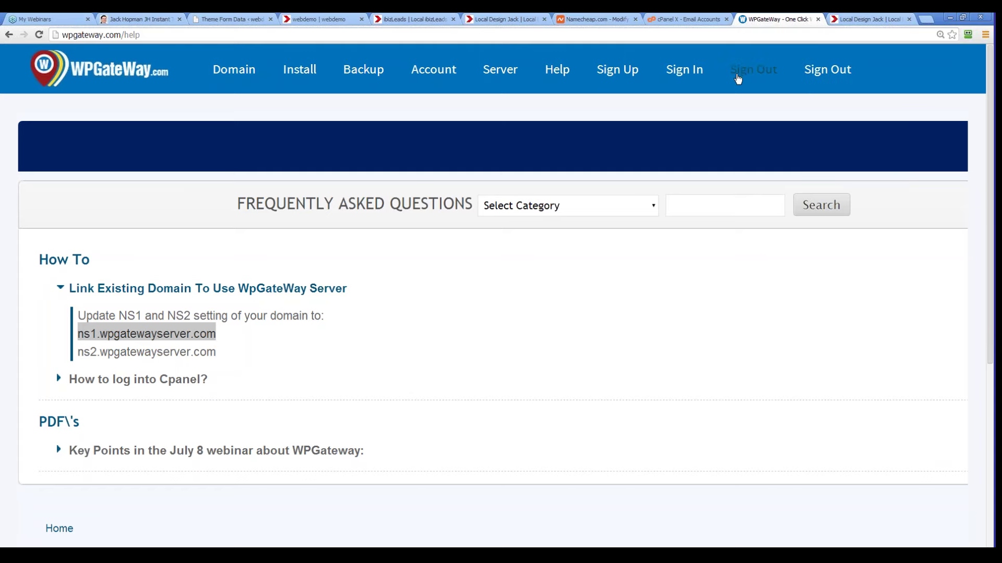
{"action": "left_click", "coordinate": [968, 35]}
{"action": "type", "text": "wpg"}
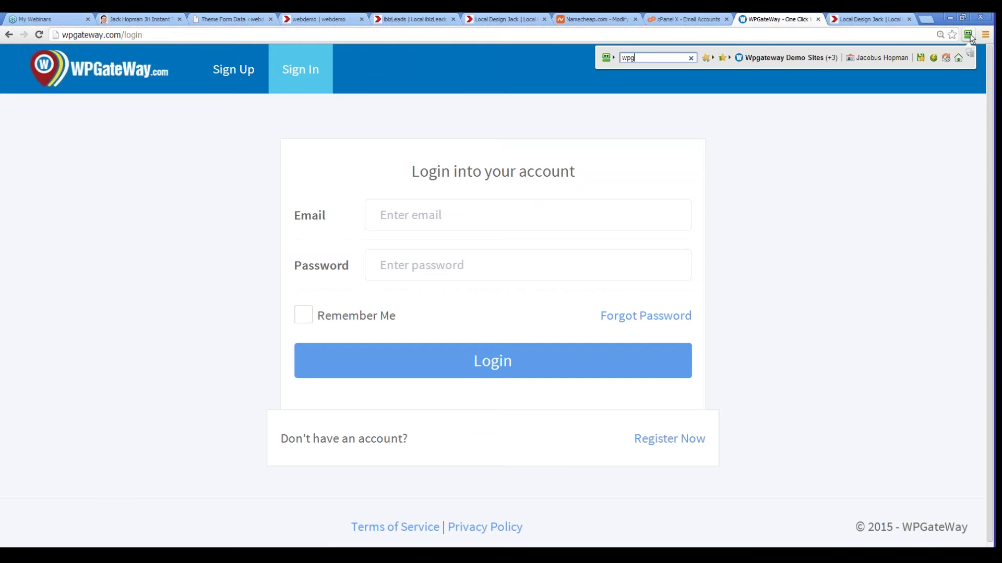
{"action": "key", "text": "Return"}
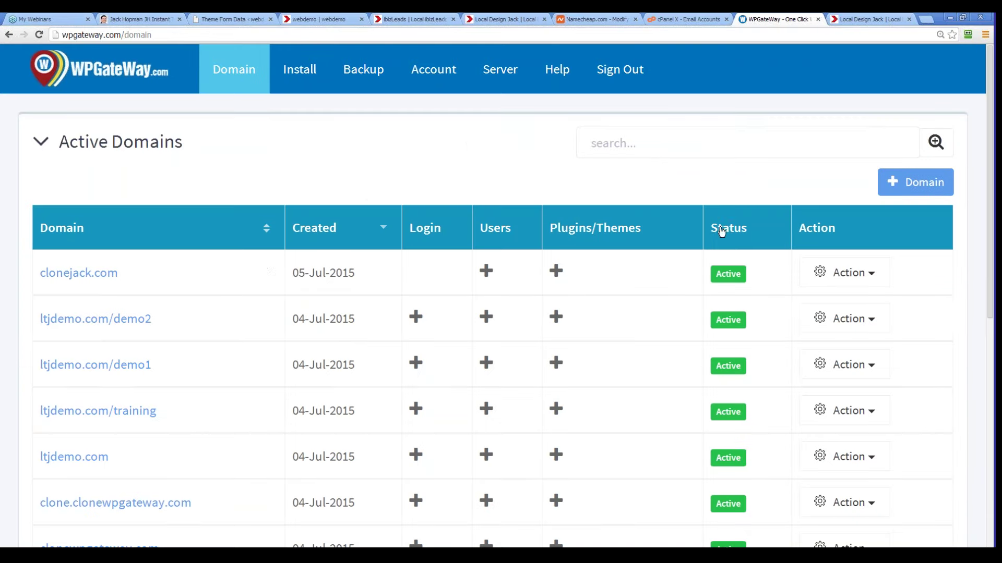
Step: Look through the WPGateWay Server Overview list, and return to the Active Domains list
{"action": "left_click", "coordinate": [505, 77]}
{"action": "left_click", "coordinate": [506, 115]}
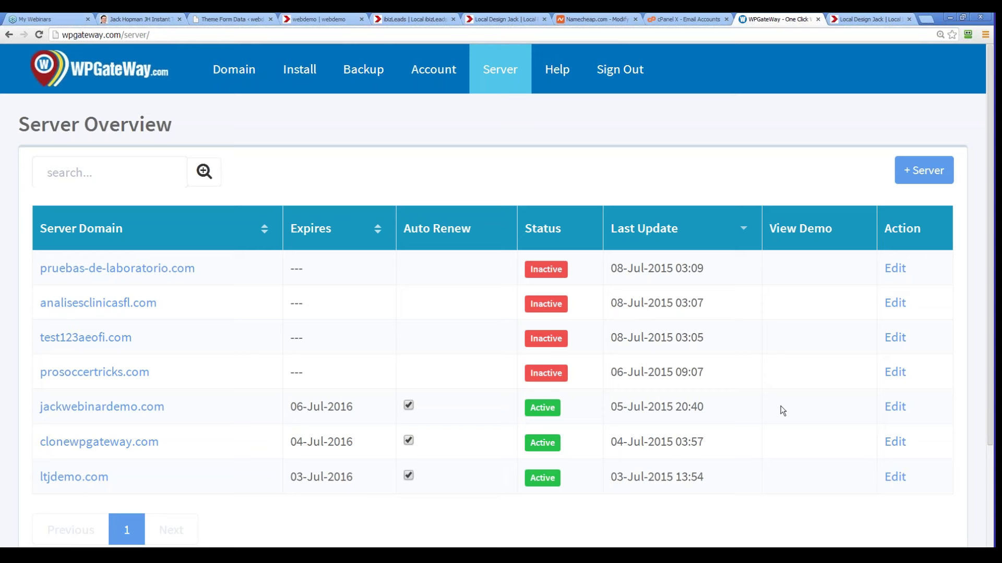
{"action": "left_click", "coordinate": [233, 72]}
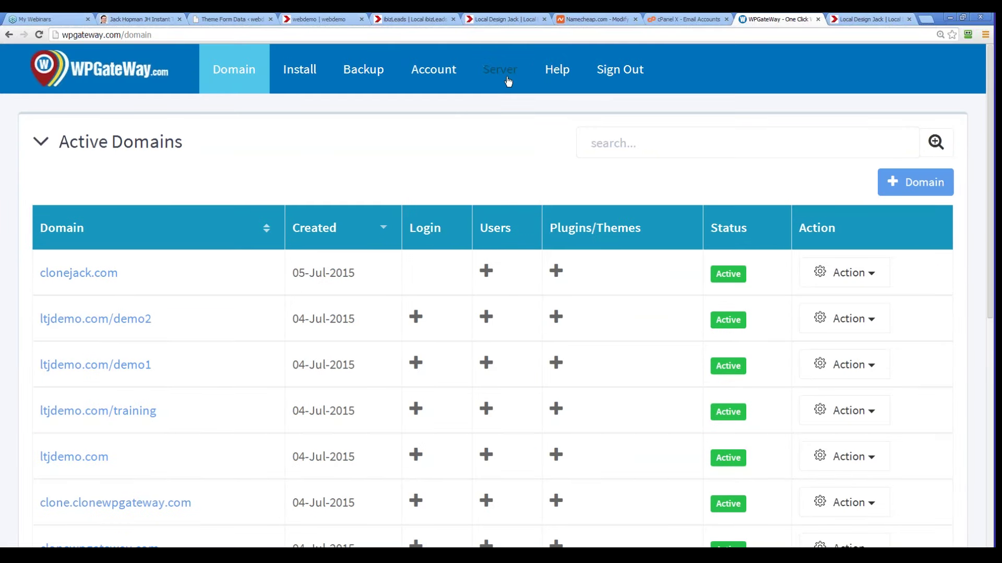
Step: Open the WPGateWay cPanel login entry for clonewpgateway.com and copy its address, username and password into Notepad
{"action": "left_click", "coordinate": [507, 81]}
{"action": "left_click", "coordinate": [502, 137]}
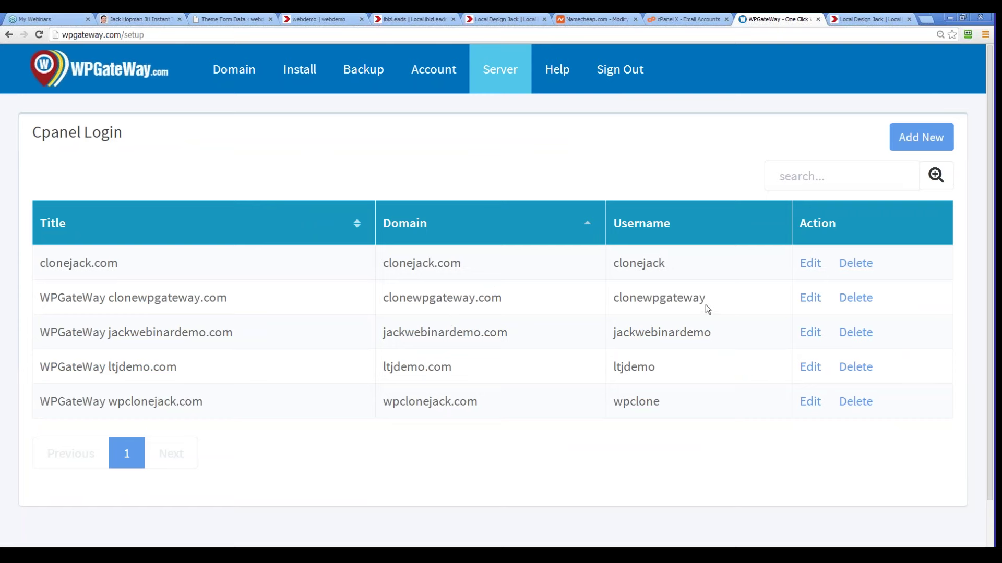
{"action": "left_click", "coordinate": [580, 311]}
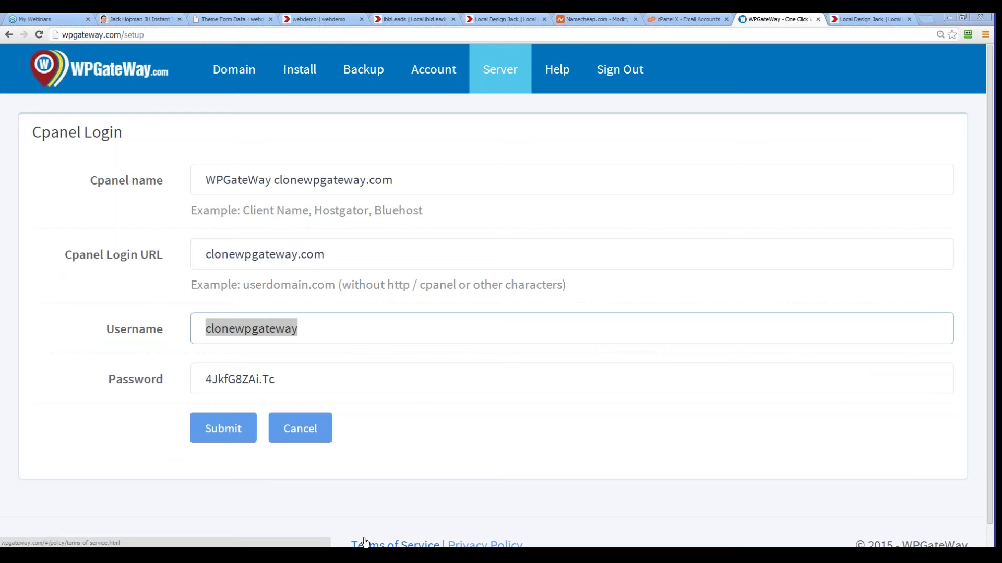
{"action": "key", "text": "Tab"}
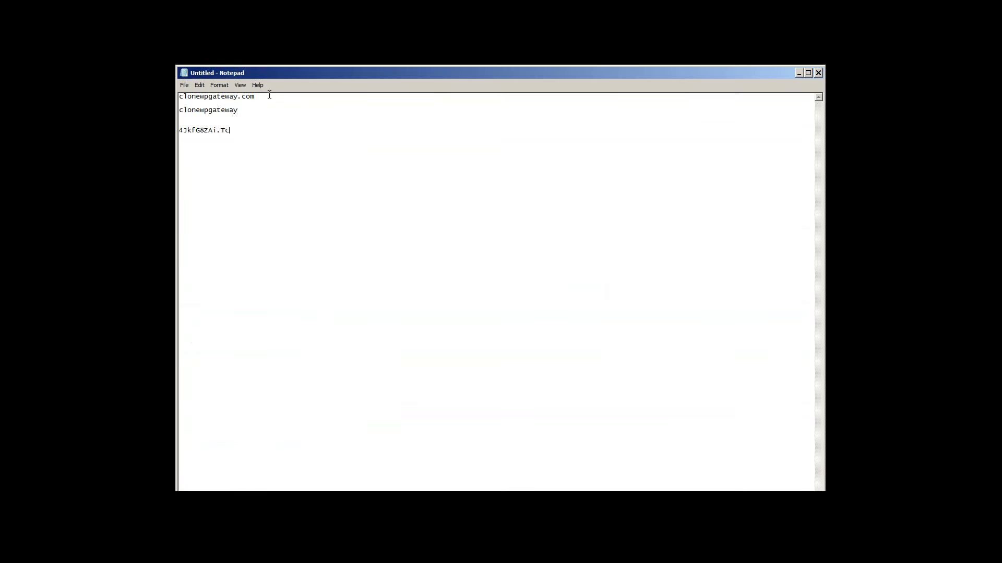
Step: Append /cpanel to the clonewpgateway.com address in Notepad and select the full address
{"action": "left_click", "coordinate": [268, 95]}
{"action": "type", "text": "/cpanel"}
{"action": "left_click_drag", "start_coordinate": [300, 99], "coordinate": [179, 96]}
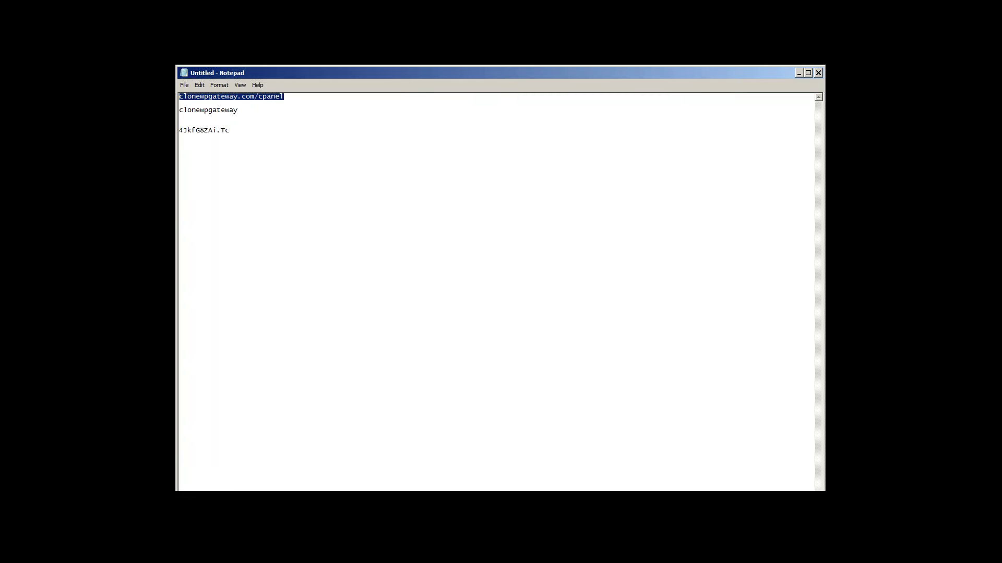
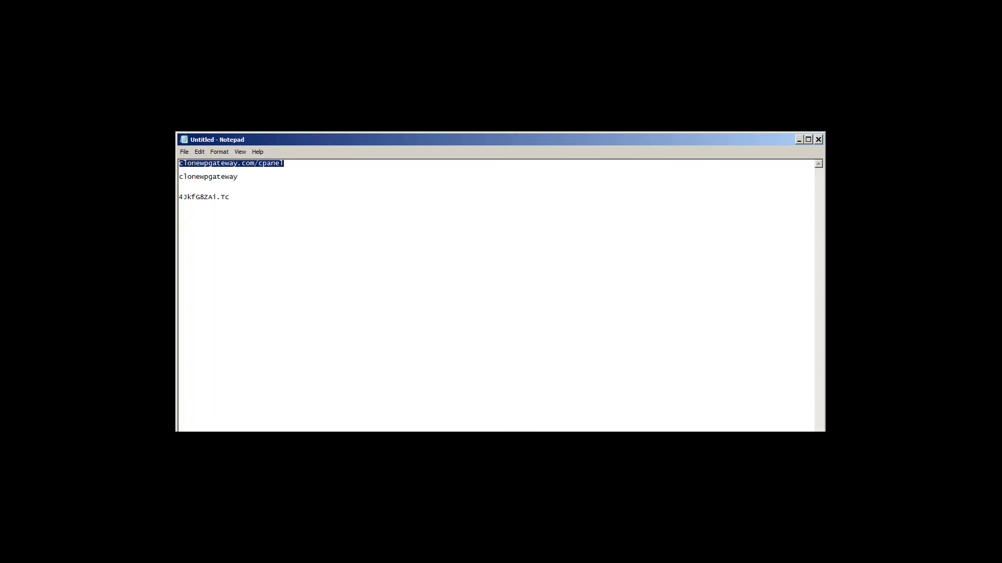
Step: Load clonewpgateway.com/cpanel in a new browser tab and proceed past the certificate warning to the login page
{"action": "key", "text": "alt+Tab"}
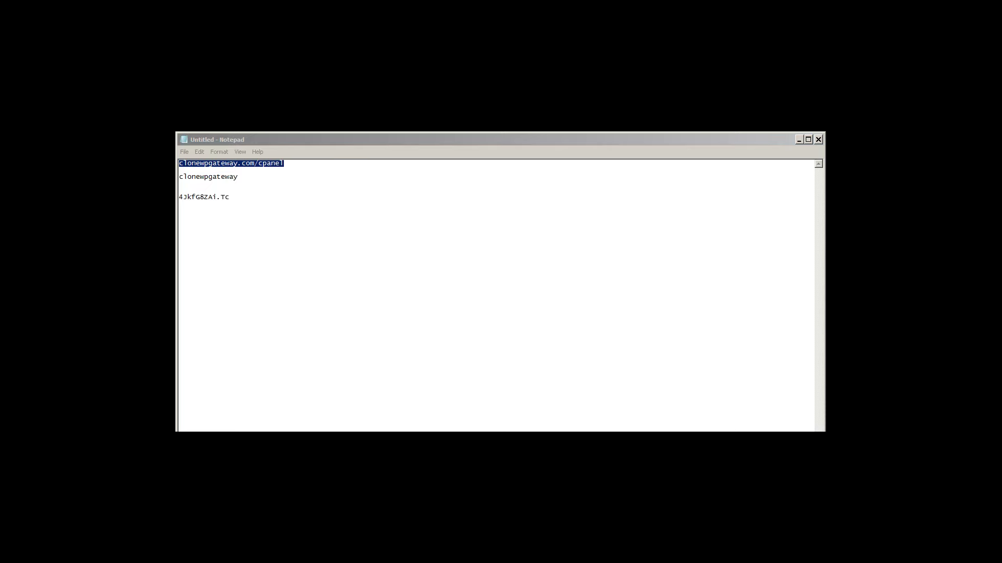
{"action": "key", "text": "ctrl+t"}
{"action": "type", "text": "clonewpgateway.com/cpanel"}
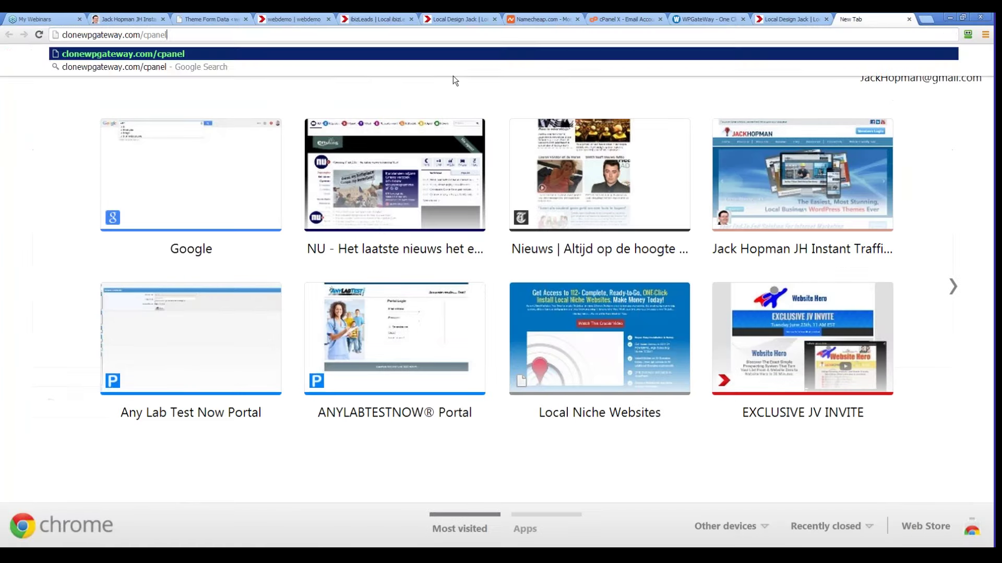
{"action": "key", "text": "Return"}
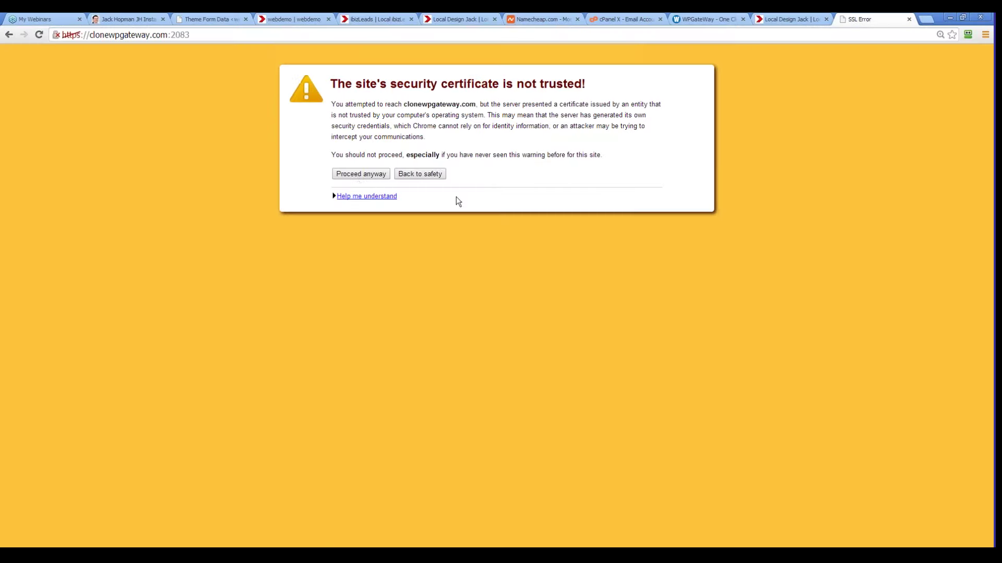
{"action": "left_click", "coordinate": [368, 176]}
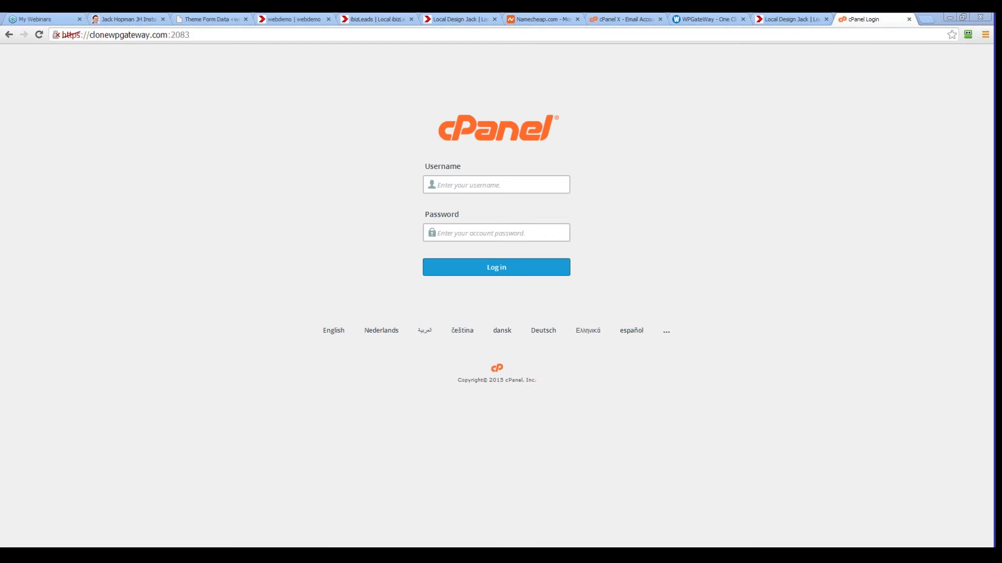
Step: Log in to cPanel as clonewpgateway with the account password, and dismiss the welcome message with its repeat display disabled
{"action": "left_click", "coordinate": [459, 187]}
{"action": "type", "text": "clonewpgateway"}
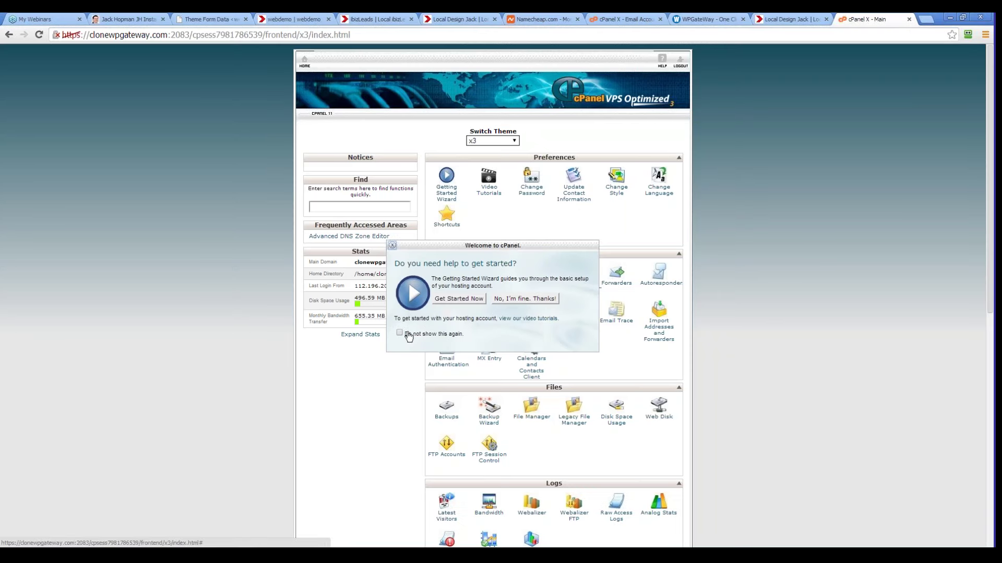
{"action": "left_click", "coordinate": [400, 333]}
{"action": "left_click", "coordinate": [532, 299]}
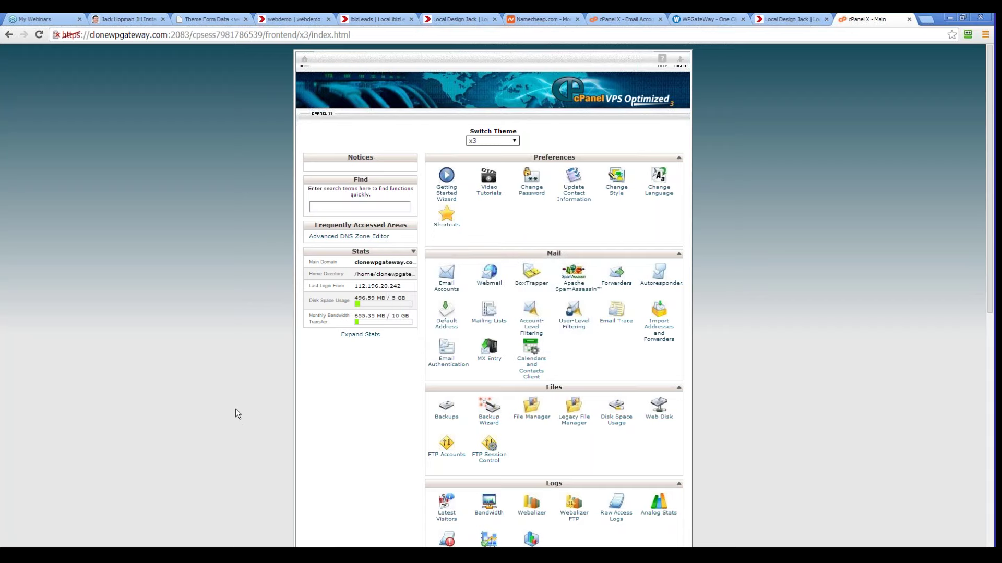
Step: Check the clonewpgateway.com cPanel's disk and bandwidth stats and its Email Accounts page, and return to WPGateWay's cPanel login list
{"action": "key", "text": "ctrl+plus"}
{"action": "key", "text": "ctrl+plus"}
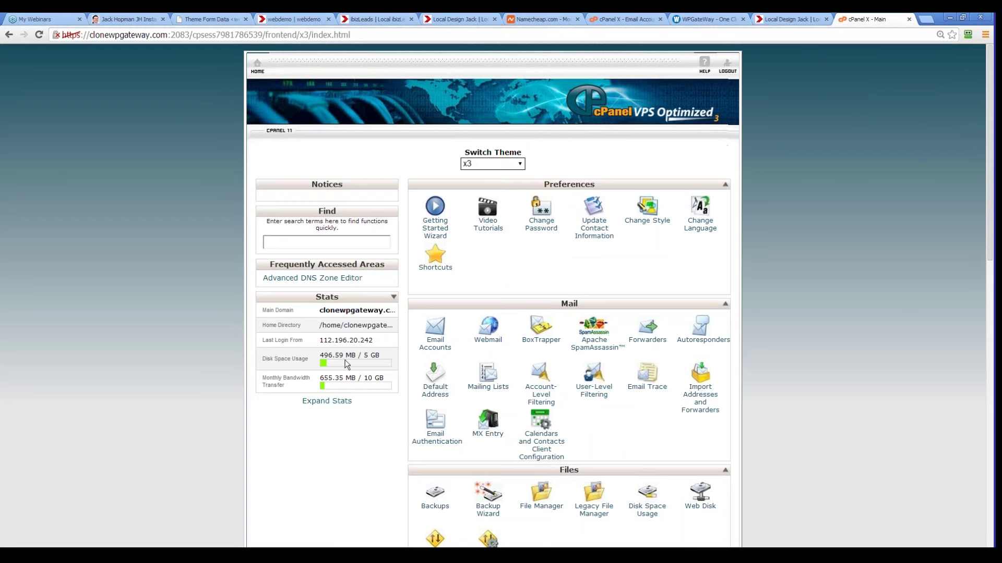
{"action": "left_click", "coordinate": [434, 347]}
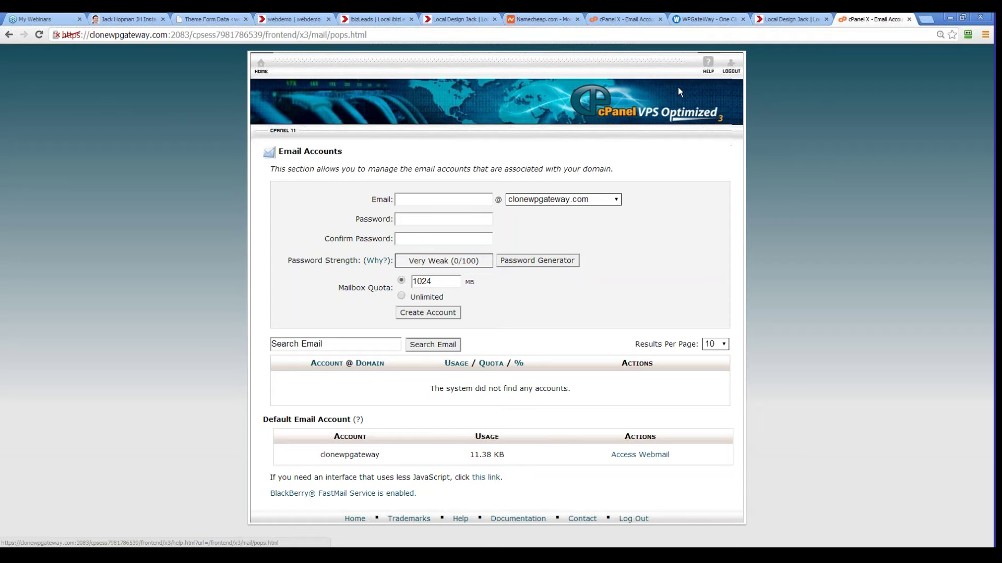
{"action": "key", "text": "ctrl+shift+Tab"}
{"action": "key", "text": "ctrl+shift+Tab"}
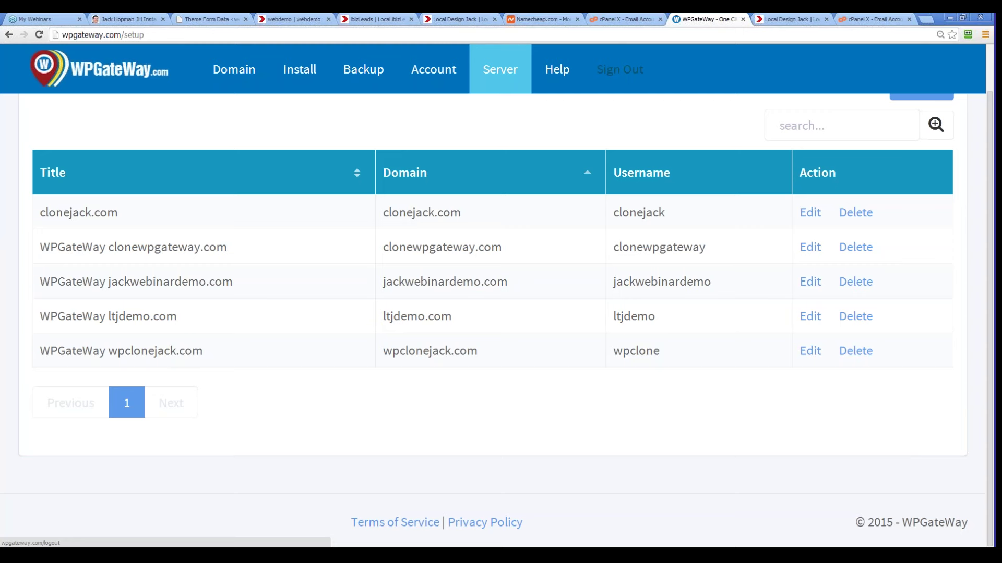
Step: Sign out of WPGateWay and load the jackhopman.com/wpgateway sales page in a new browser tab
{"action": "left_click", "coordinate": [619, 69]}
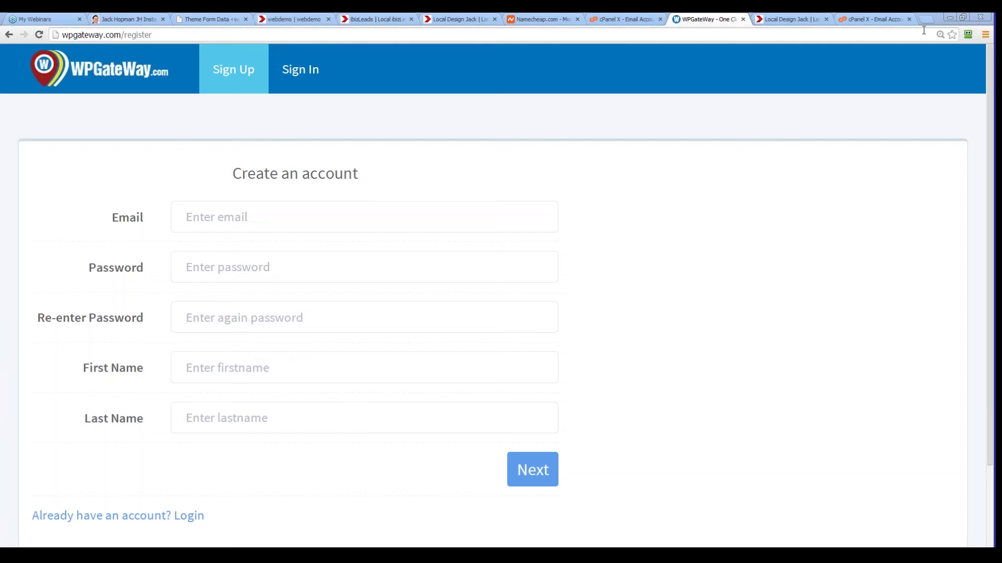
{"action": "left_click", "coordinate": [925, 18]}
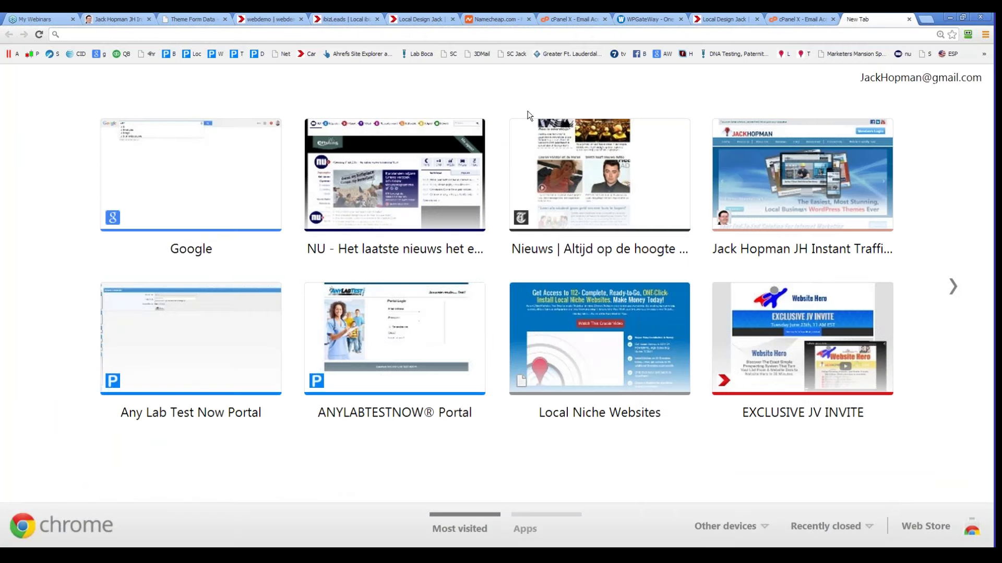
{"action": "type", "text": "jackhopman.com"}
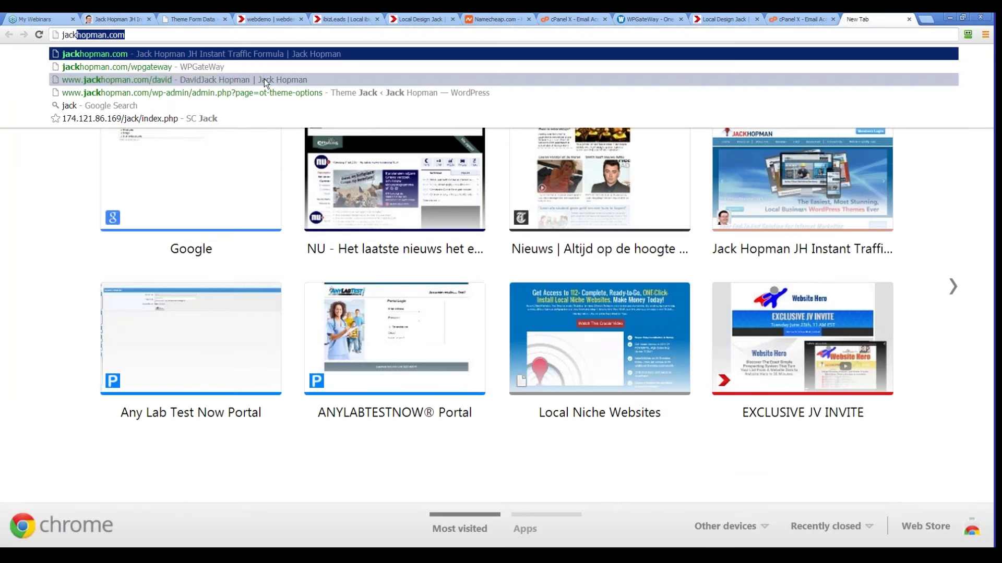
{"action": "left_click", "coordinate": [151, 65]}
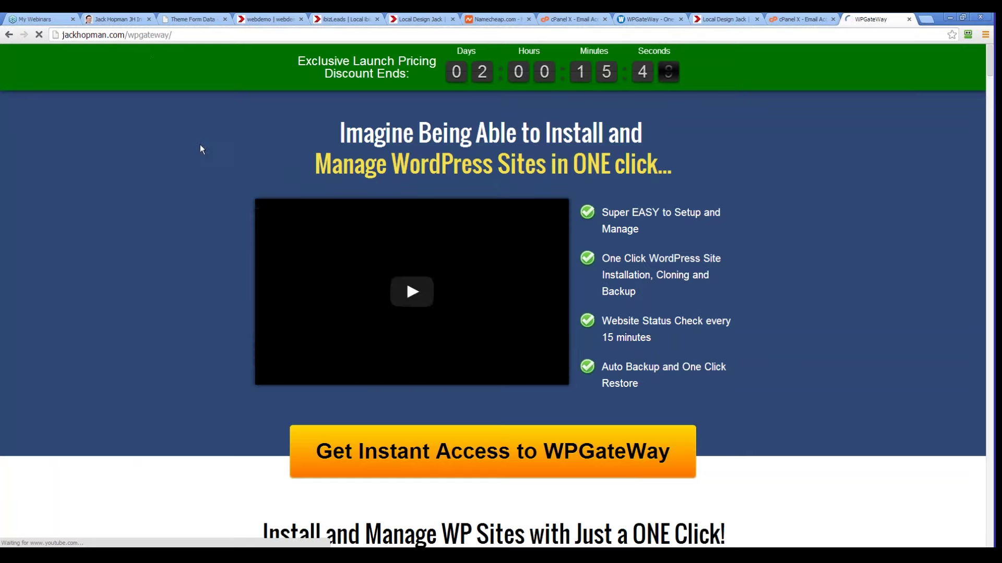
Step: Review the WPGateWay sales page down to its members' special, highlighting the free domain management offer and the Pay As You Go wording
{"action": "scroll", "coordinate": [246, 318], "scroll_direction": "down", "scroll_amount": 10}
{"action": "scroll", "coordinate": [309, 478], "scroll_direction": "down", "scroll_amount": 20}
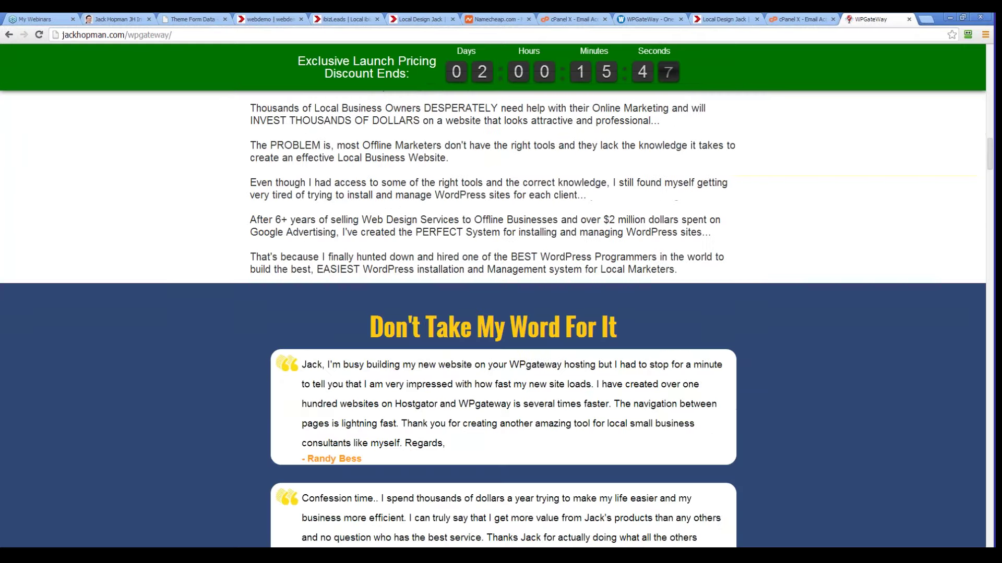
{"action": "scroll", "coordinate": [493, 318], "scroll_direction": "down", "scroll_amount": 20}
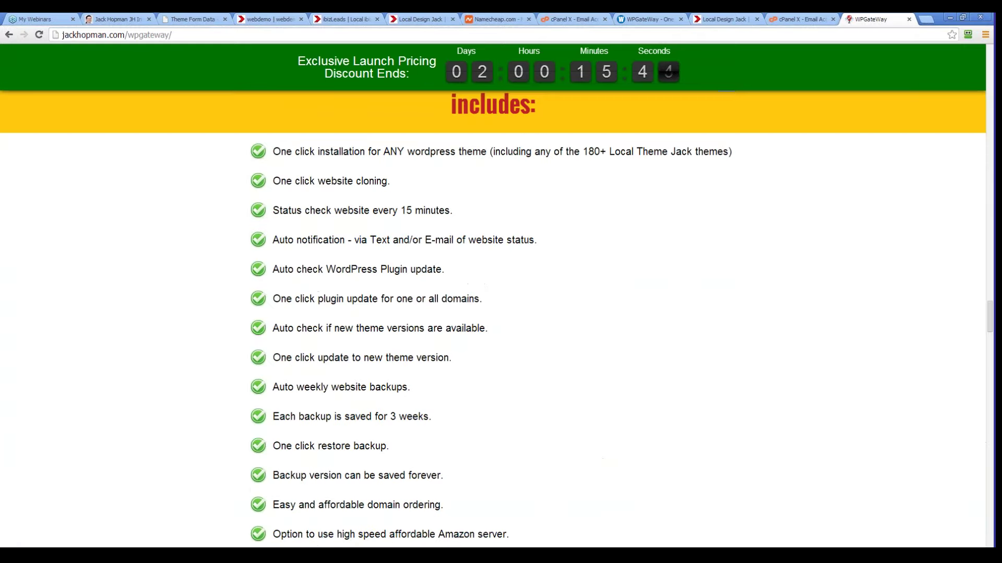
{"action": "scroll", "coordinate": [412, 302], "scroll_direction": "down", "scroll_amount": 6}
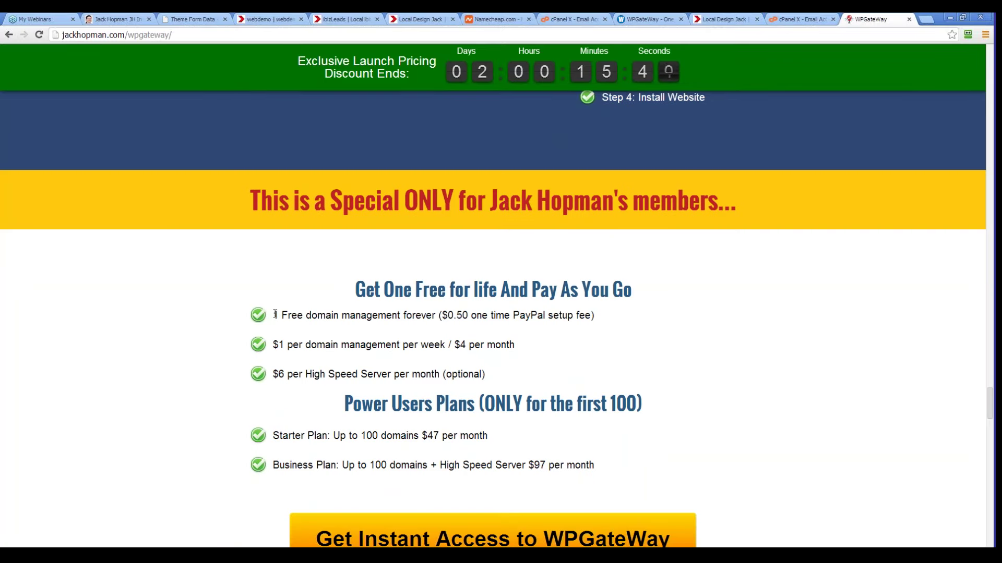
{"action": "left_click_drag", "start_coordinate": [274, 313], "coordinate": [420, 309]}
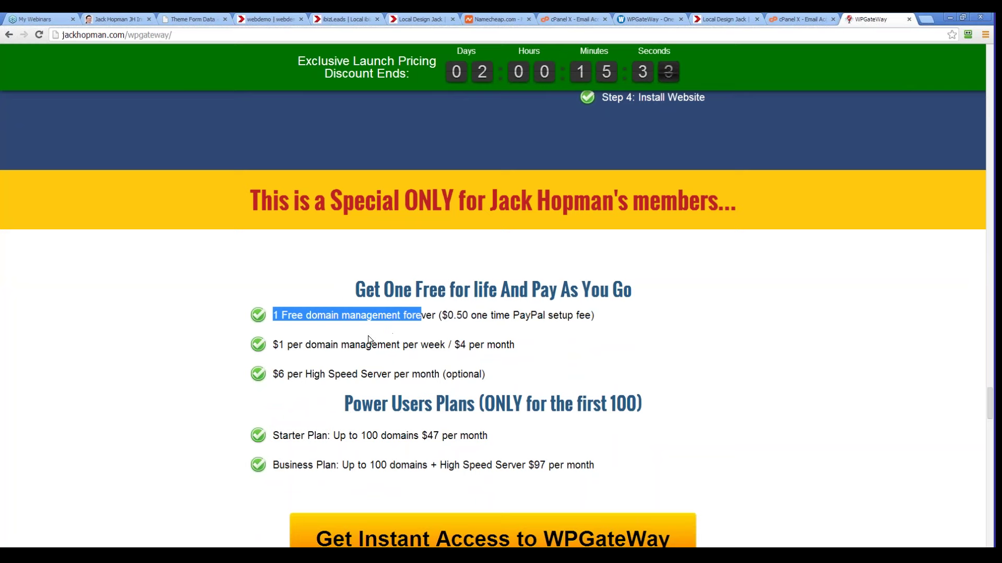
{"action": "left_click_drag", "start_coordinate": [287, 345], "coordinate": [317, 347]}
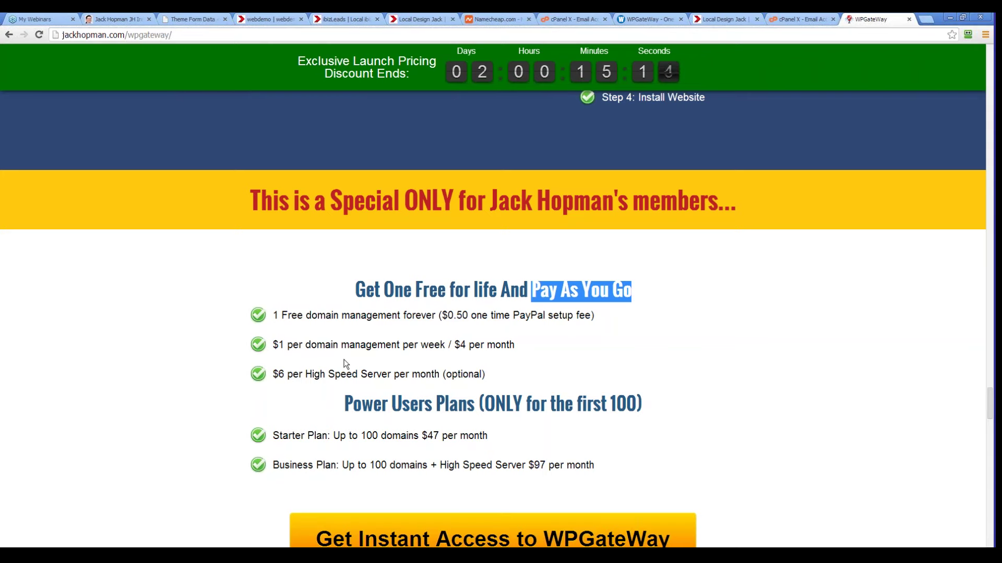
Step: Highlight the domain allowance and price of the Starter Plan, and the domains plus High Speed Server terms of the Business Plan
{"action": "scroll", "coordinate": [345, 363], "scroll_direction": "down", "scroll_amount": 1}
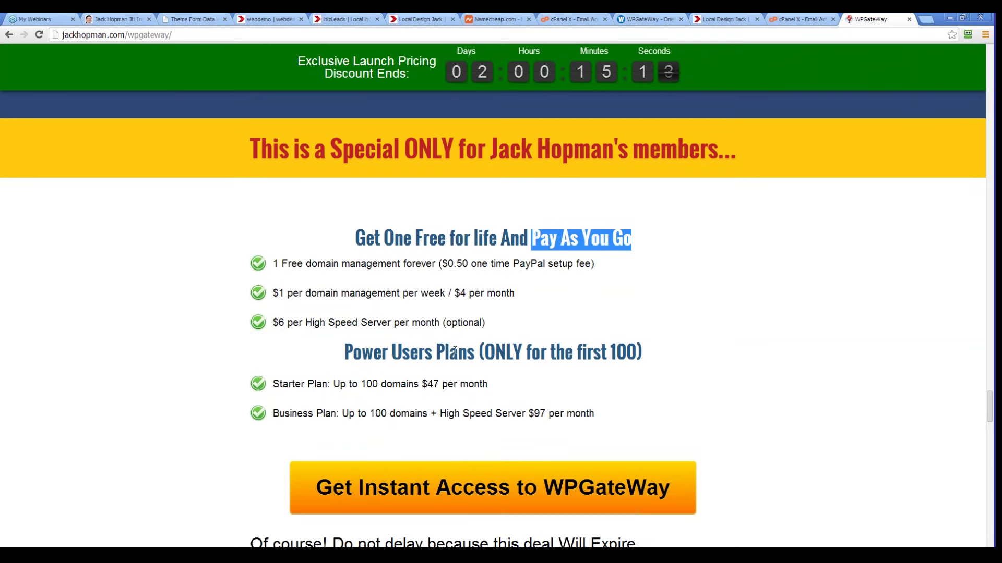
{"action": "left_click_drag", "start_coordinate": [282, 386], "coordinate": [496, 384]}
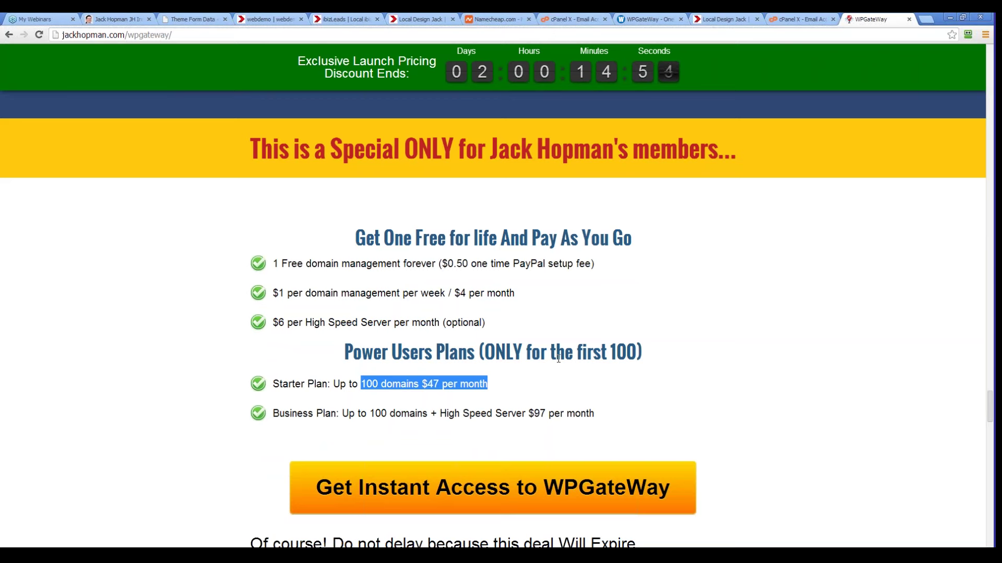
{"action": "left_click_drag", "start_coordinate": [358, 413], "coordinate": [529, 415]}
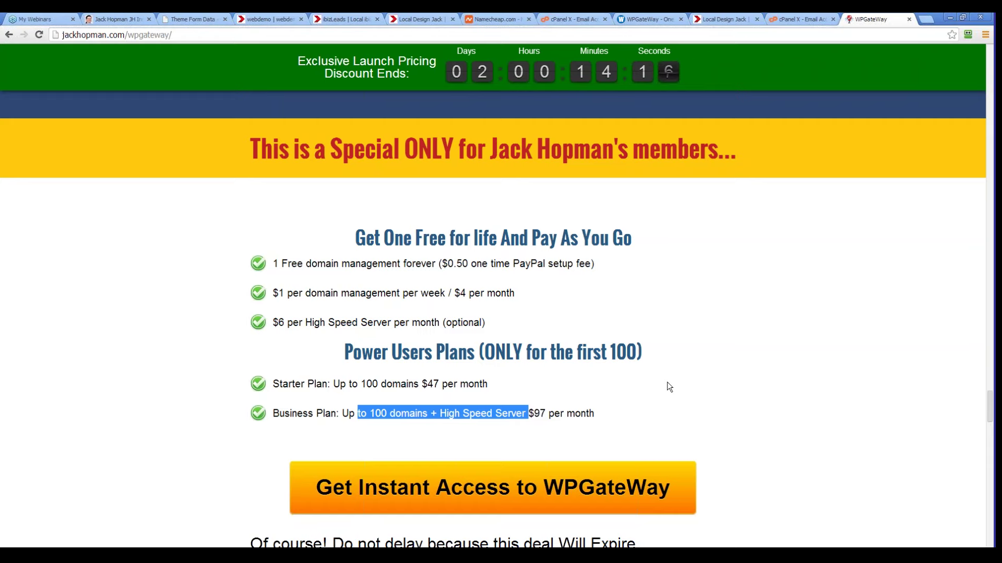
Step: Check the WPGateWay account registration page, return to the sales page and select its web address
{"action": "left_click", "coordinate": [714, 21]}
{"action": "left_click", "coordinate": [649, 20]}
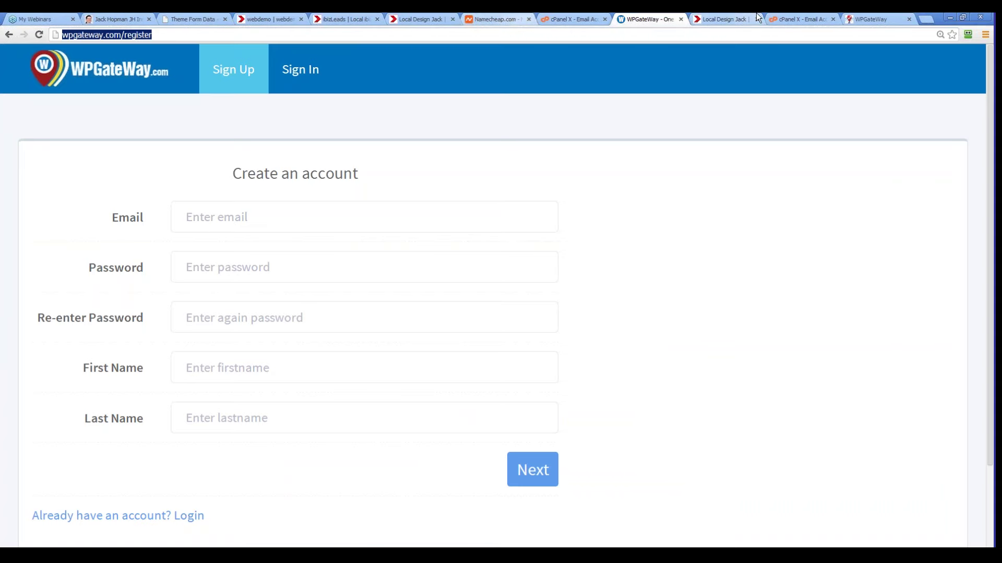
{"action": "left_click", "coordinate": [875, 18]}
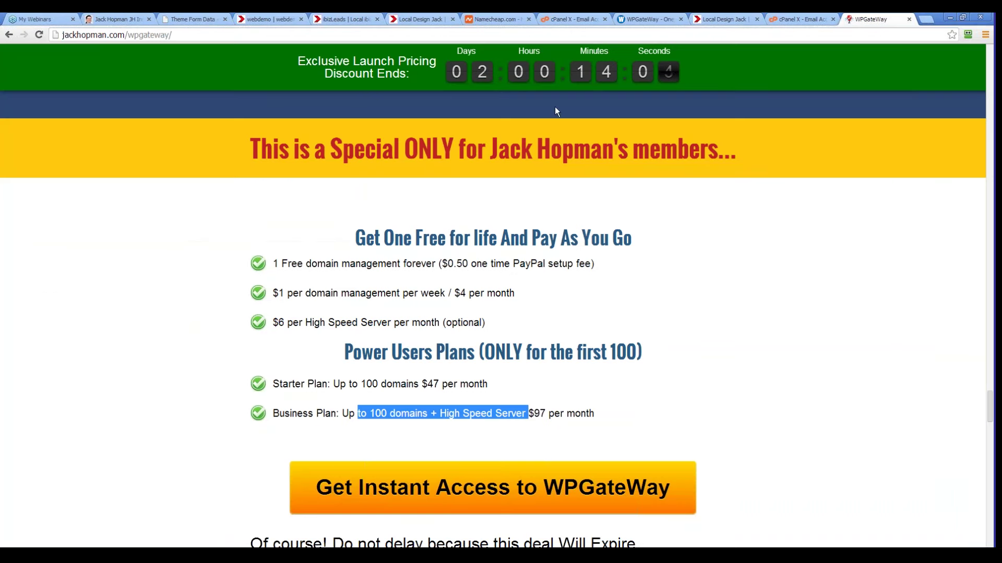
{"action": "left_click", "coordinate": [113, 34]}
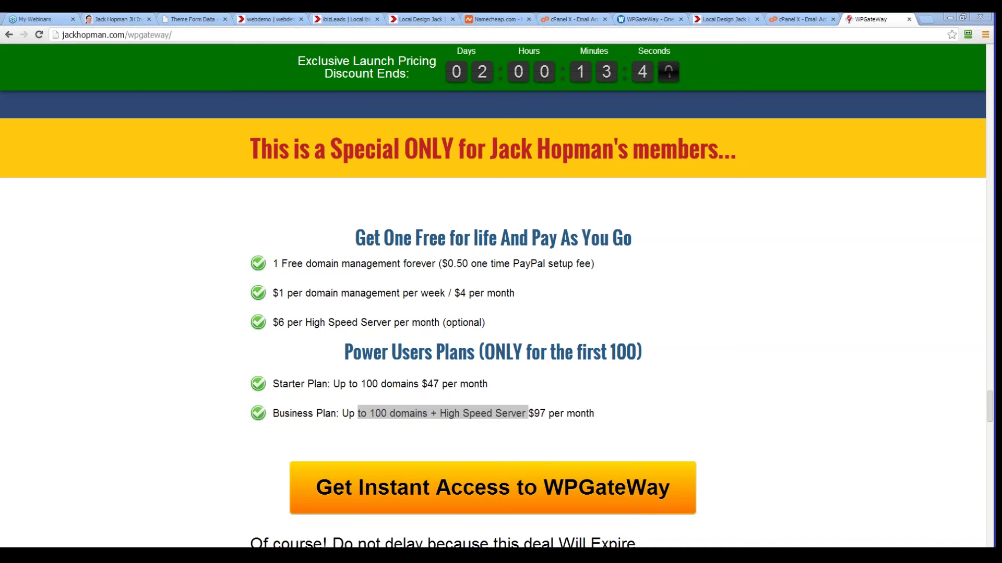
Step: Highlight the Starter Plan and Business Plan names and the one free domain offer in the pricing list
{"action": "left_click", "coordinate": [293, 382]}
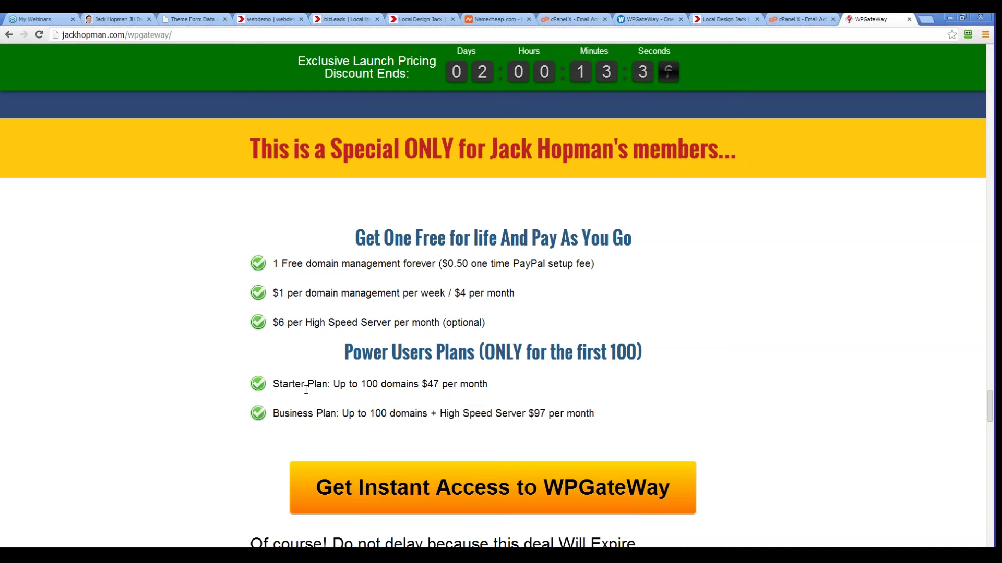
{"action": "left_click_drag", "start_coordinate": [298, 382], "coordinate": [331, 390]}
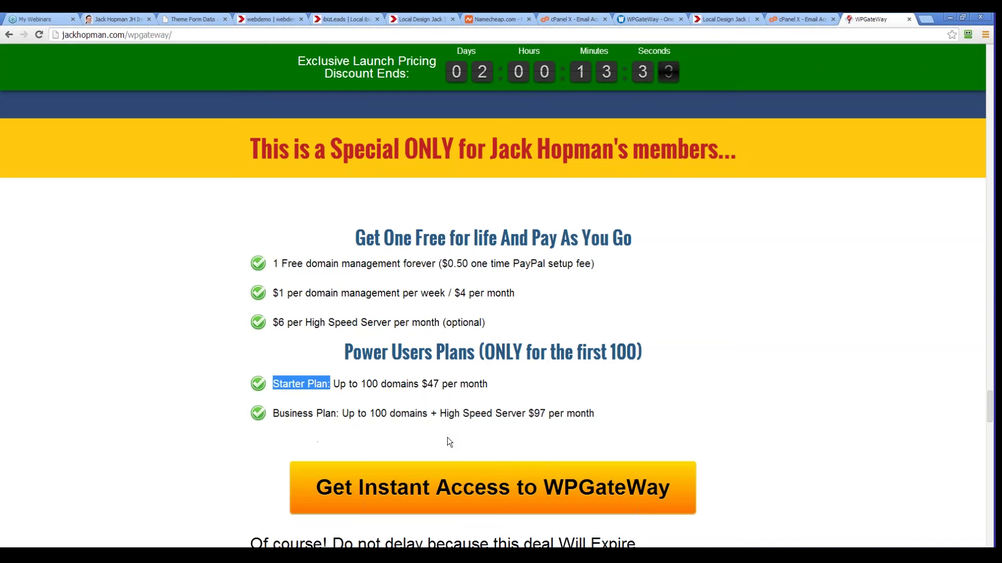
{"action": "left_click_drag", "start_coordinate": [284, 413], "coordinate": [324, 414]}
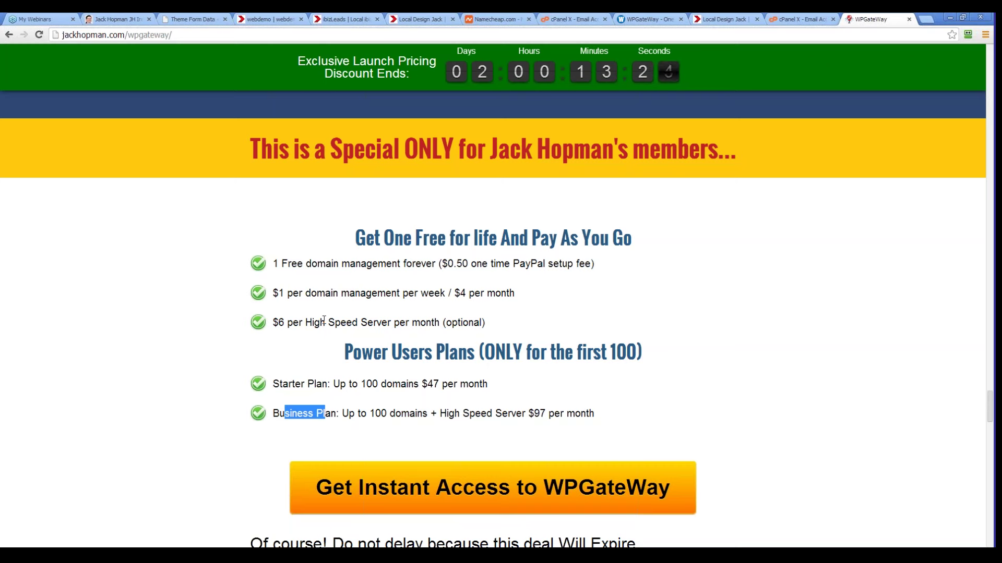
{"action": "left_click_drag", "start_coordinate": [331, 263], "coordinate": [275, 271]}
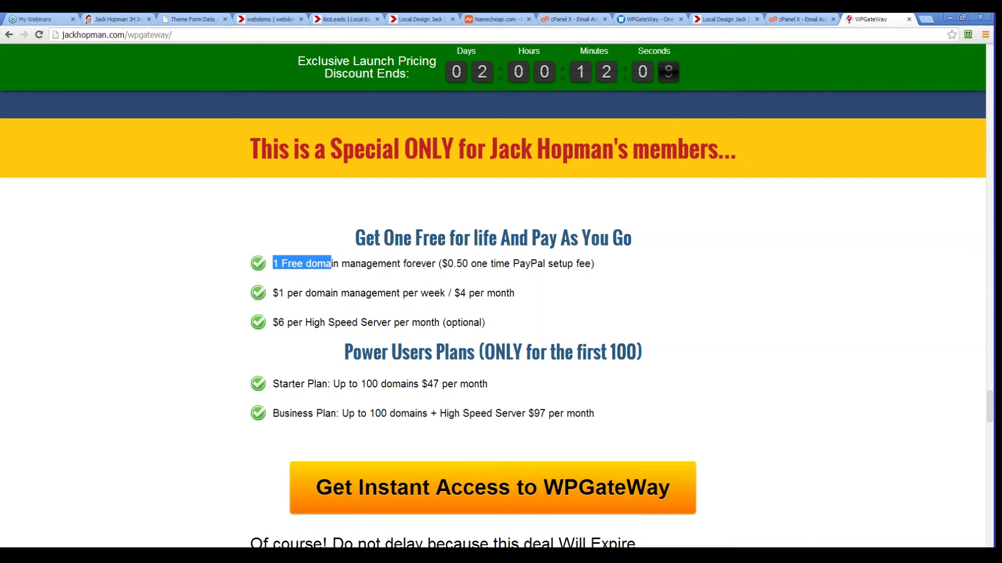
Step: Search Google for "plumber boca raton" in a new browser tab and view the local business listings
{"action": "left_click", "coordinate": [927, 19]}
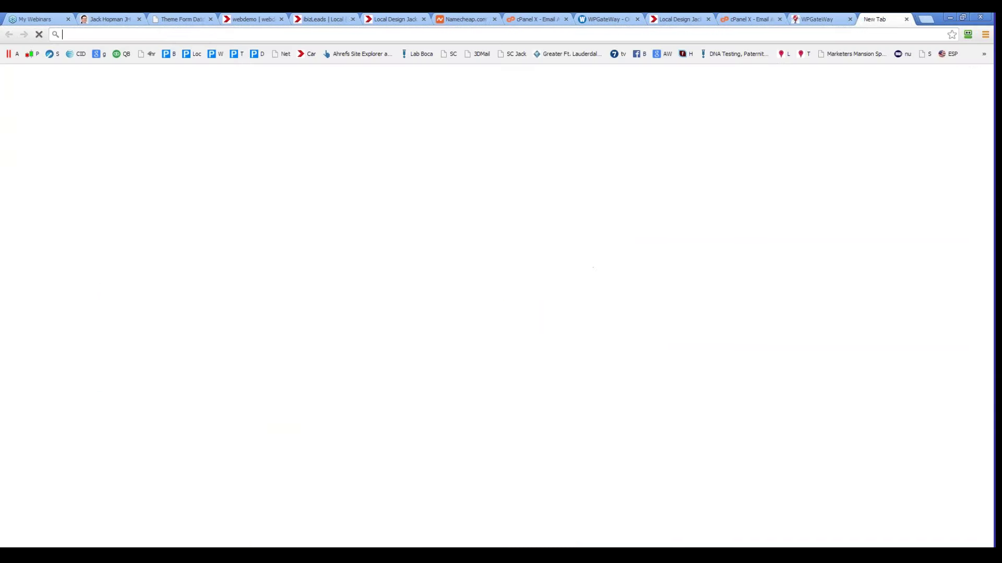
{"action": "left_click", "coordinate": [191, 175]}
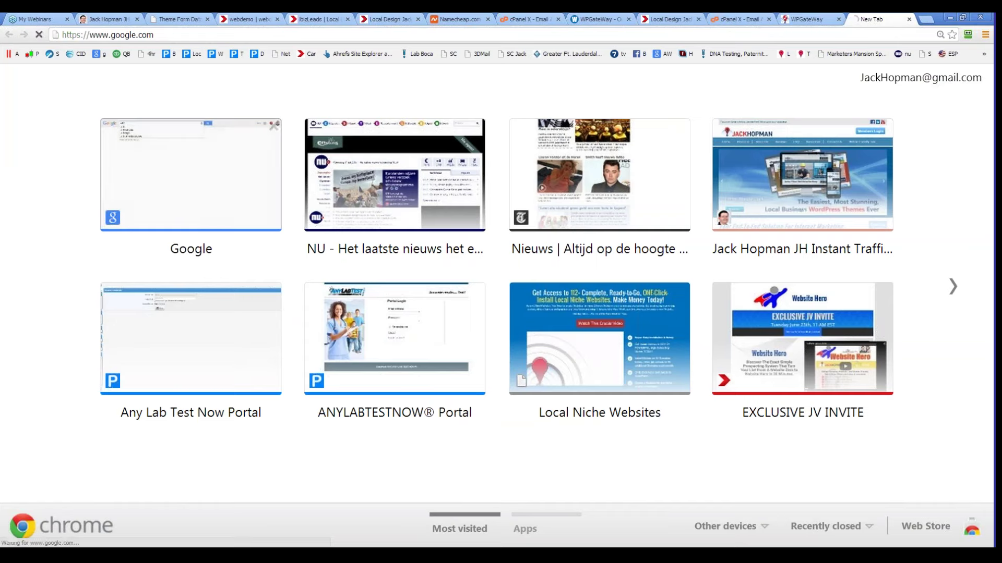
{"action": "type", "text": "pl"}
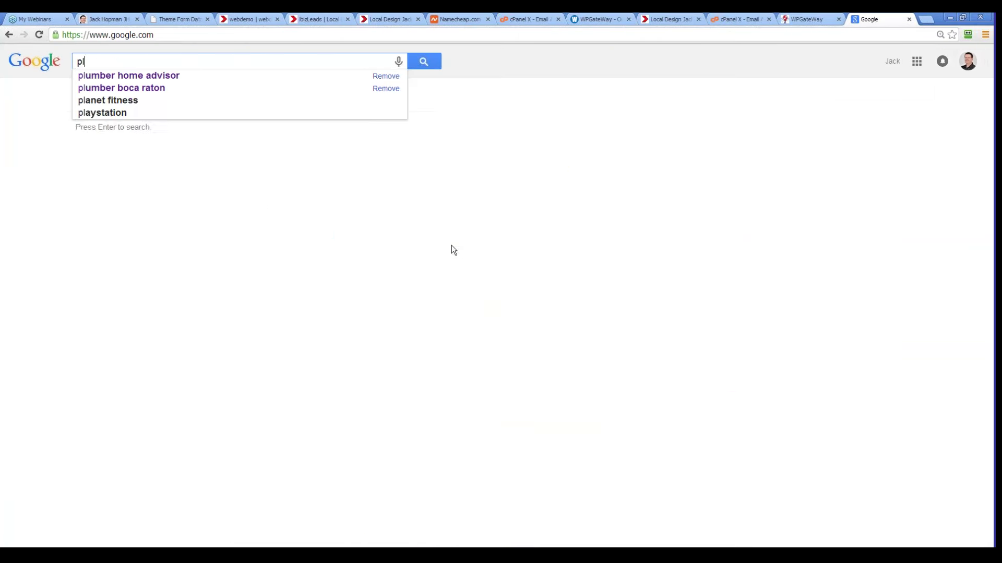
{"action": "type", "text": "umb"}
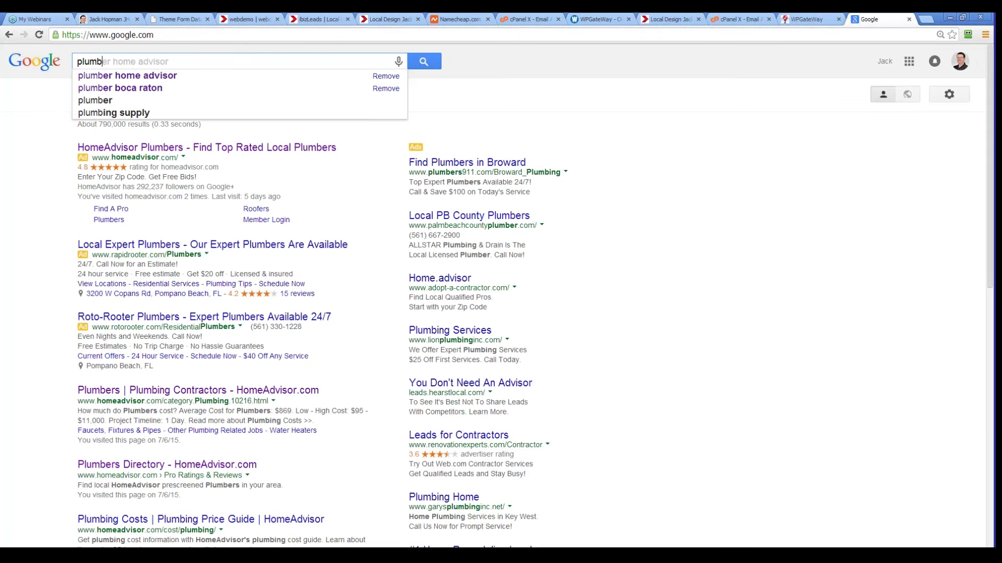
{"action": "type", "text": "er bo"}
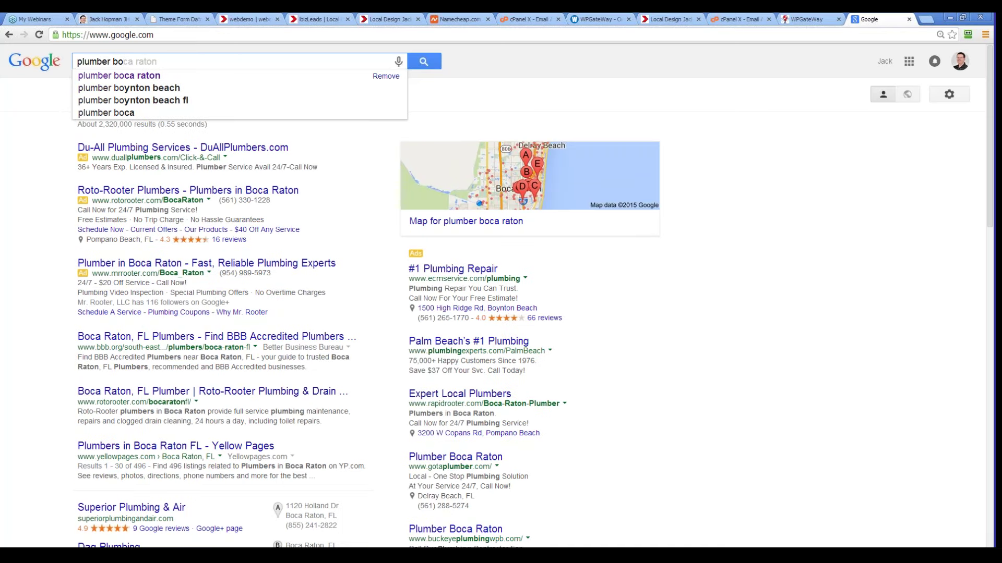
{"action": "type", "text": "ca ratoh"}
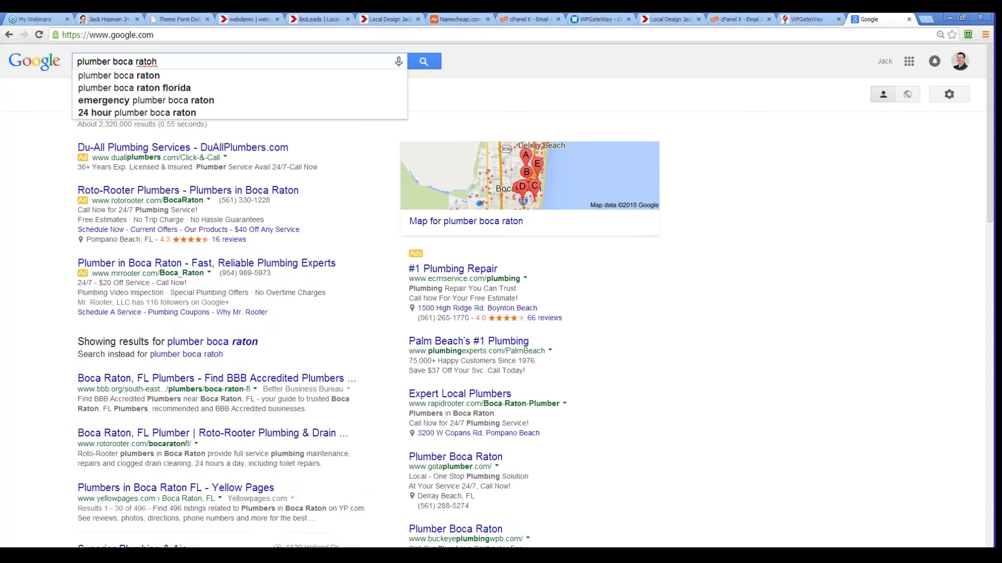
{"action": "key", "text": "BackSpace"}
{"action": "type", "text": "n"}
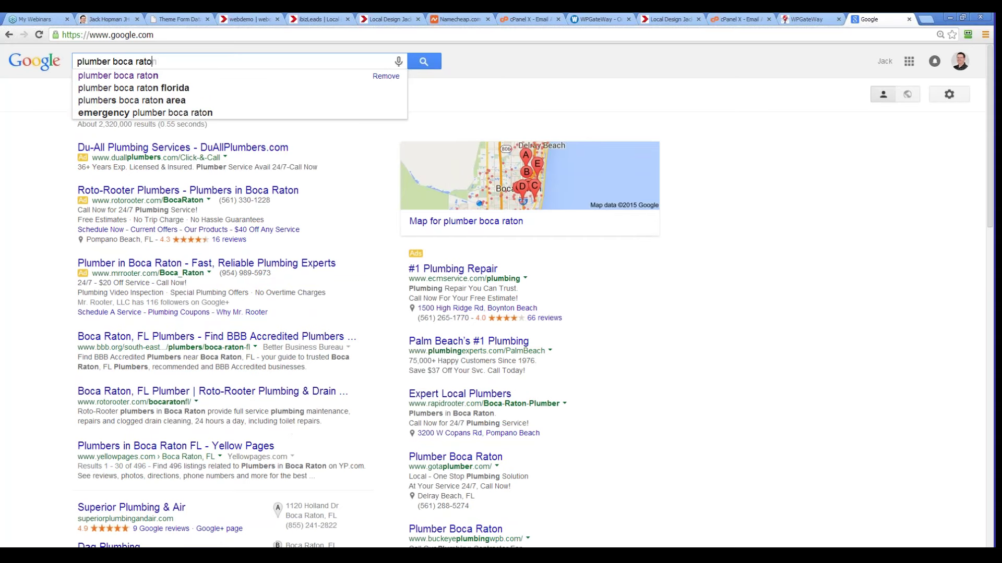
{"action": "key", "text": "Return"}
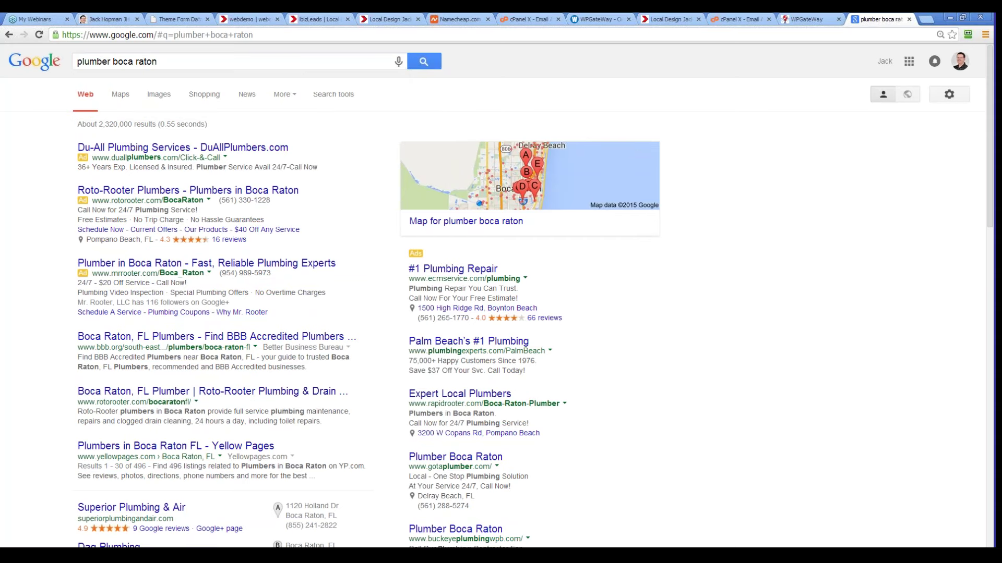
{"action": "scroll", "coordinate": [493, 312], "scroll_direction": "down", "scroll_amount": 5}
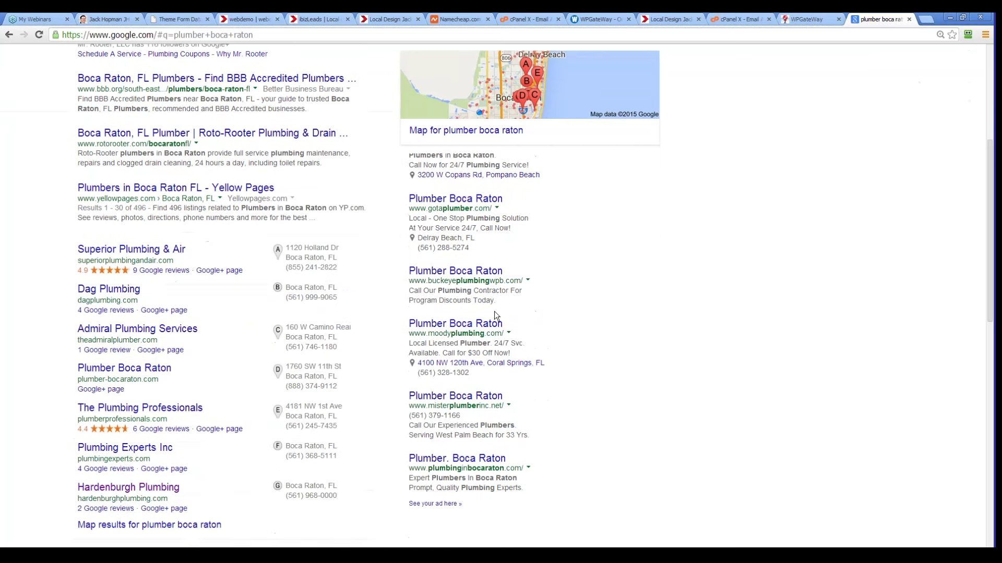